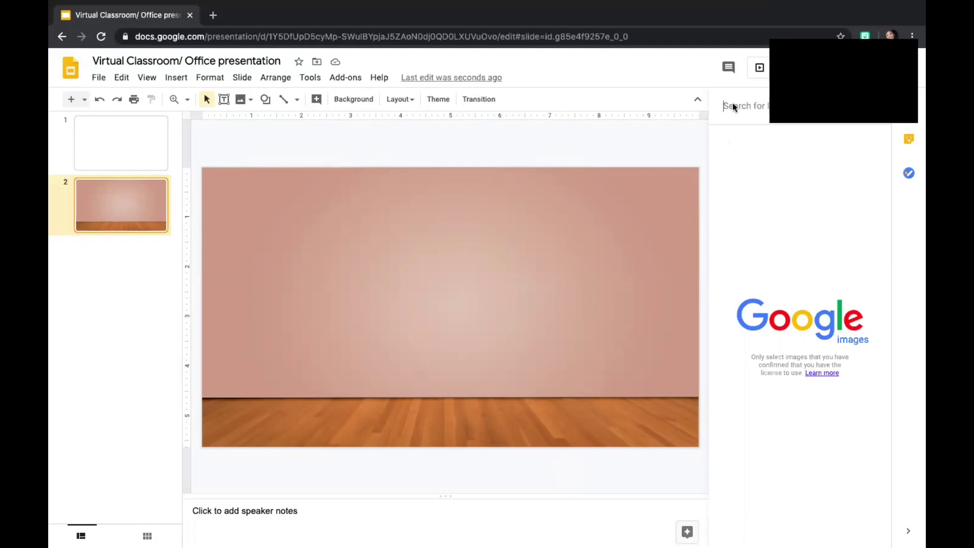
Search web images for "desk" and refine the search to "desk transparent background"
{"action": "type", "text": "desk"}
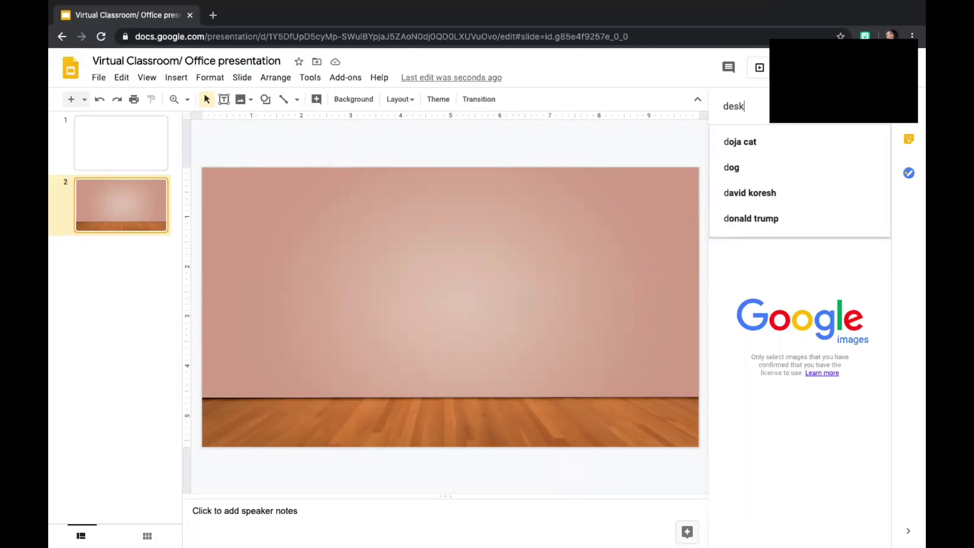
{"action": "key", "text": "Return"}
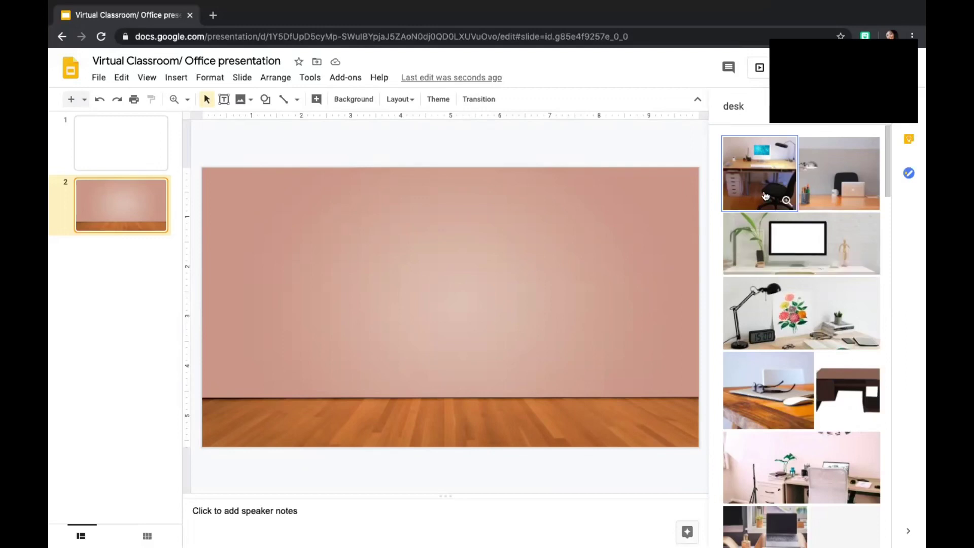
{"action": "left_click", "coordinate": [746, 105]}
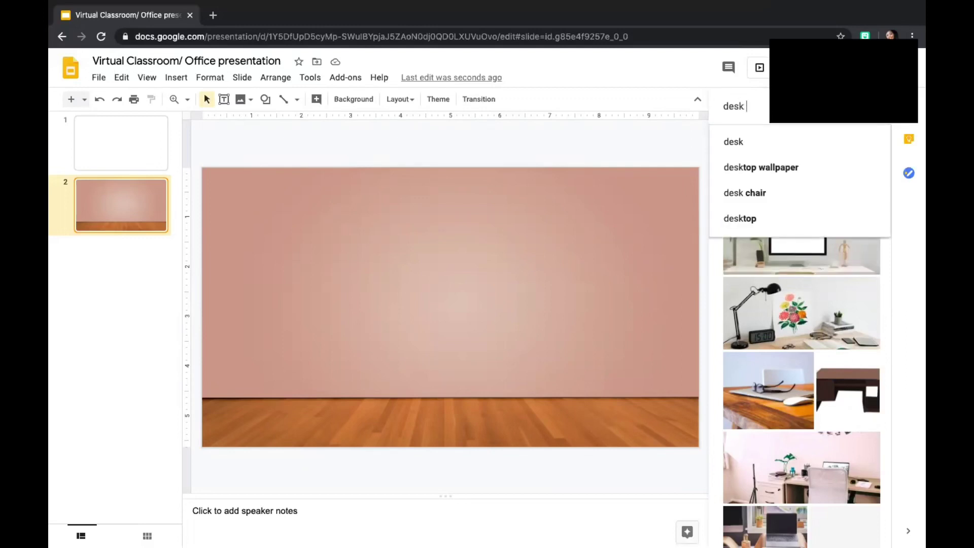
{"action": "type", "text": "trans"}
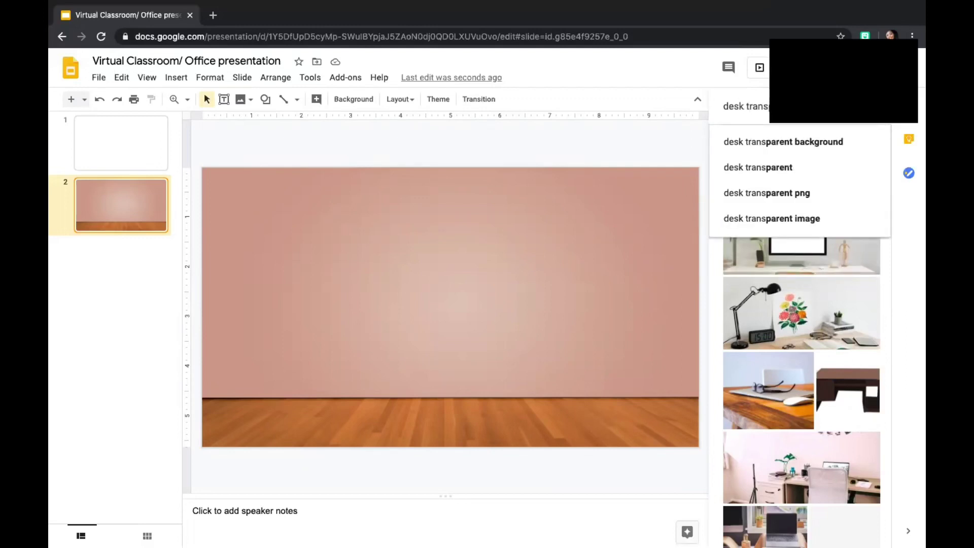
{"action": "left_click", "coordinate": [795, 143]}
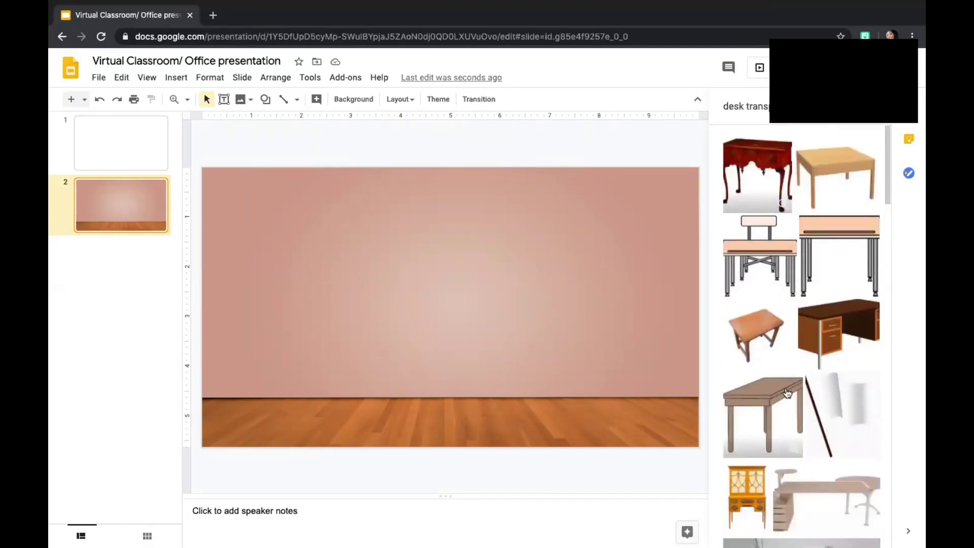
Insert the brown office desk image with drawers and metal legs, shrink it, and place it on the wooden floor in the slide's lower-right area
{"action": "left_click", "coordinate": [852, 329]}
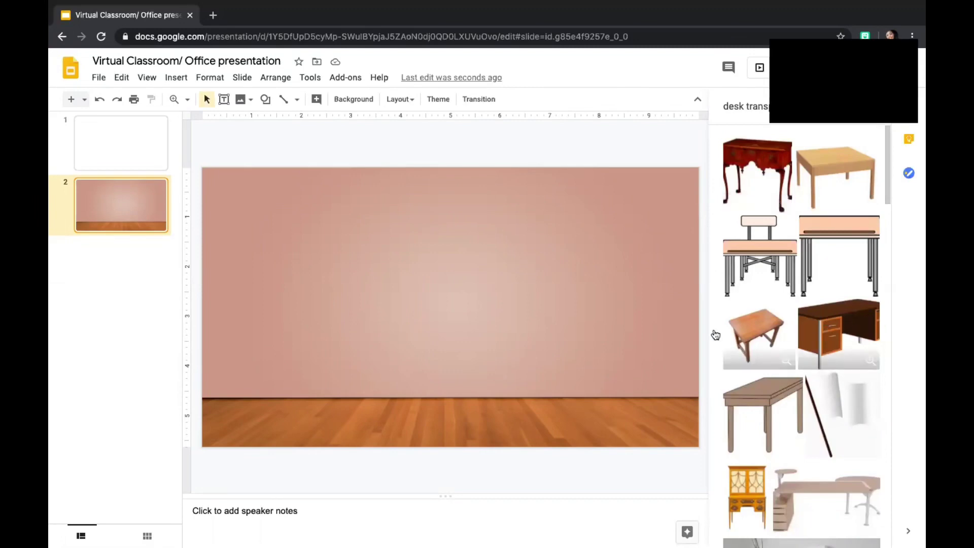
{"action": "left_click", "coordinate": [859, 531]}
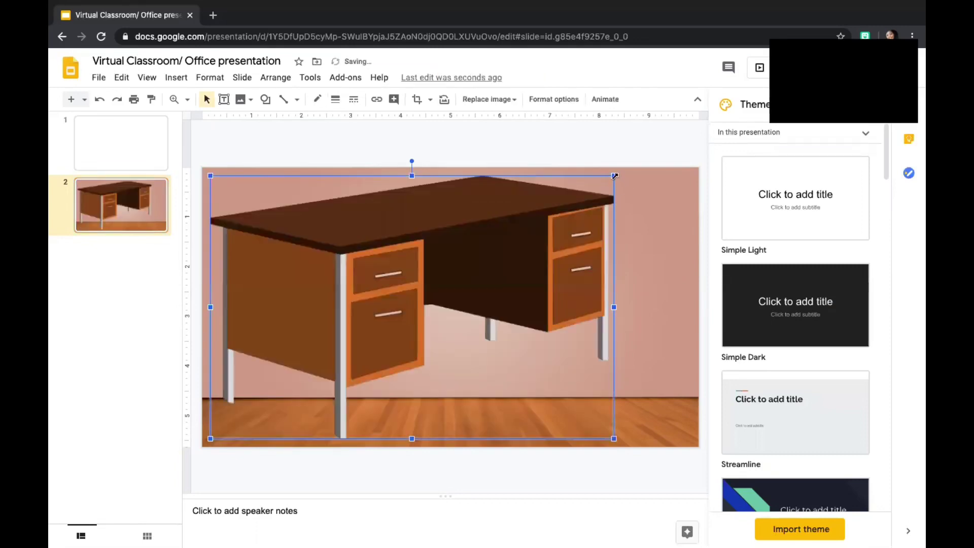
{"action": "left_click_drag", "start_coordinate": [614, 176], "coordinate": [632, 411]}
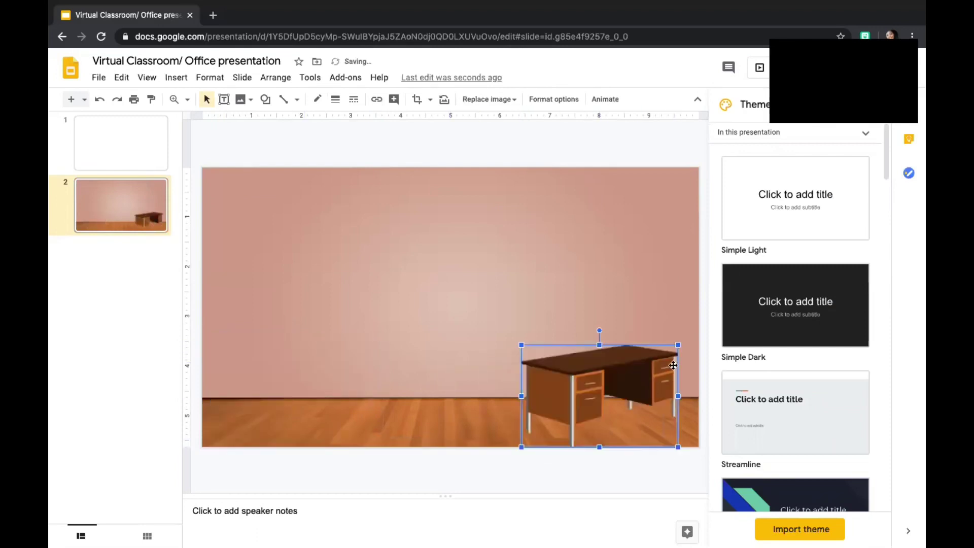
{"action": "left_click_drag", "start_coordinate": [678, 344], "coordinate": [653, 361]}
{"action": "left_click_drag", "start_coordinate": [645, 402], "coordinate": [676, 382]}
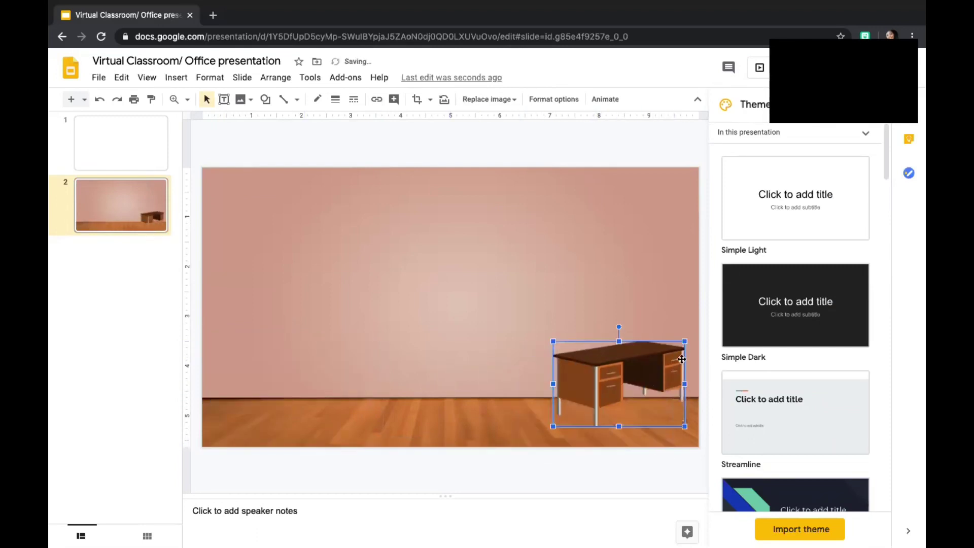
{"action": "left_click_drag", "start_coordinate": [687, 337], "coordinate": [707, 324]}
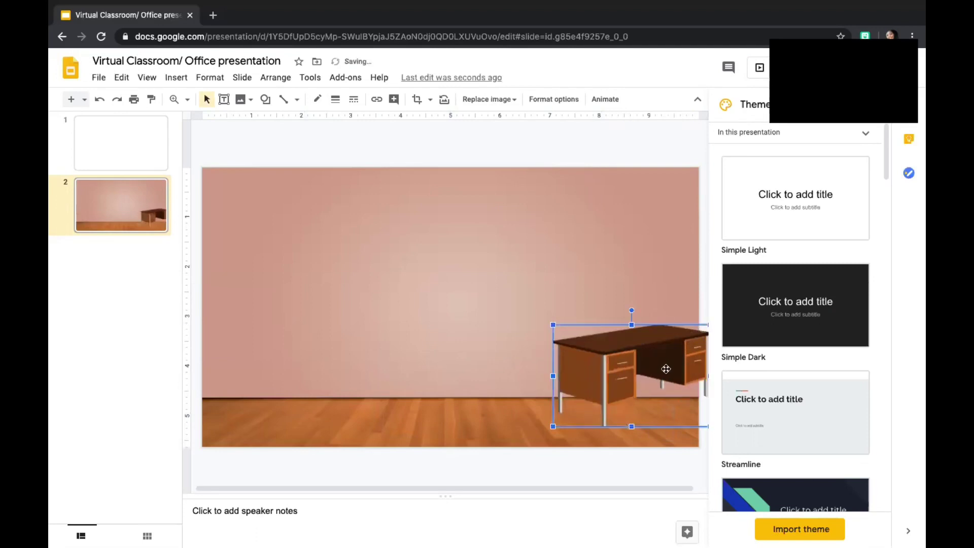
{"action": "left_click_drag", "start_coordinate": [667, 370], "coordinate": [625, 386]}
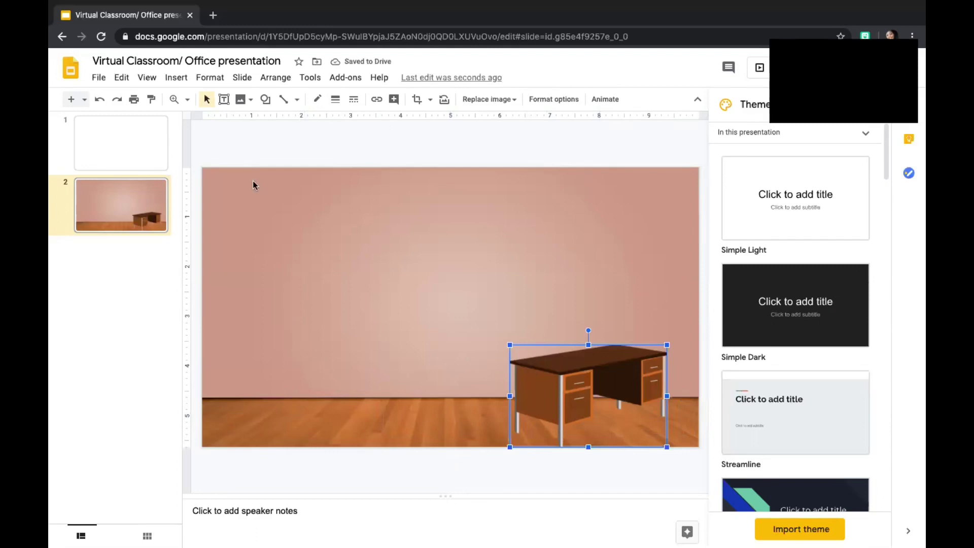
{"action": "left_click", "coordinate": [777, 133]}
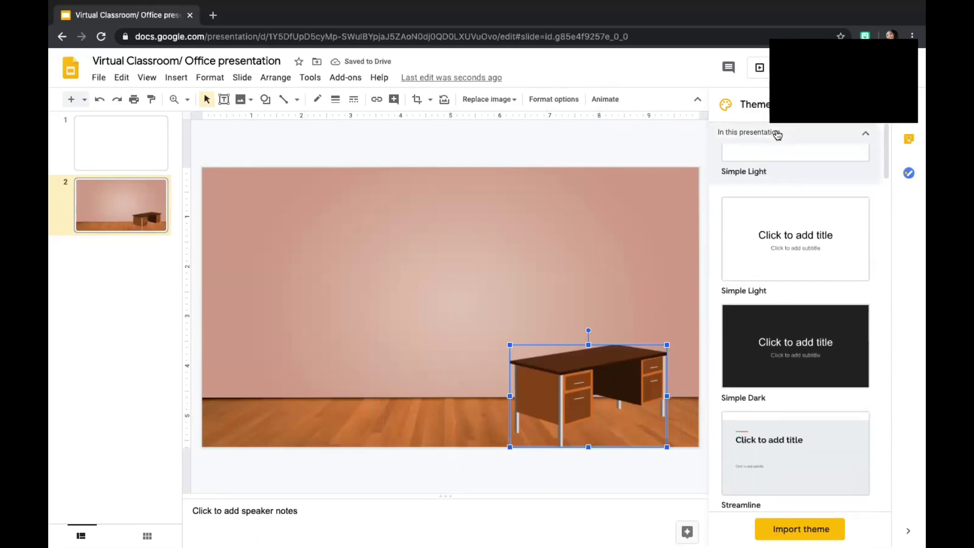
{"action": "left_click", "coordinate": [778, 134]}
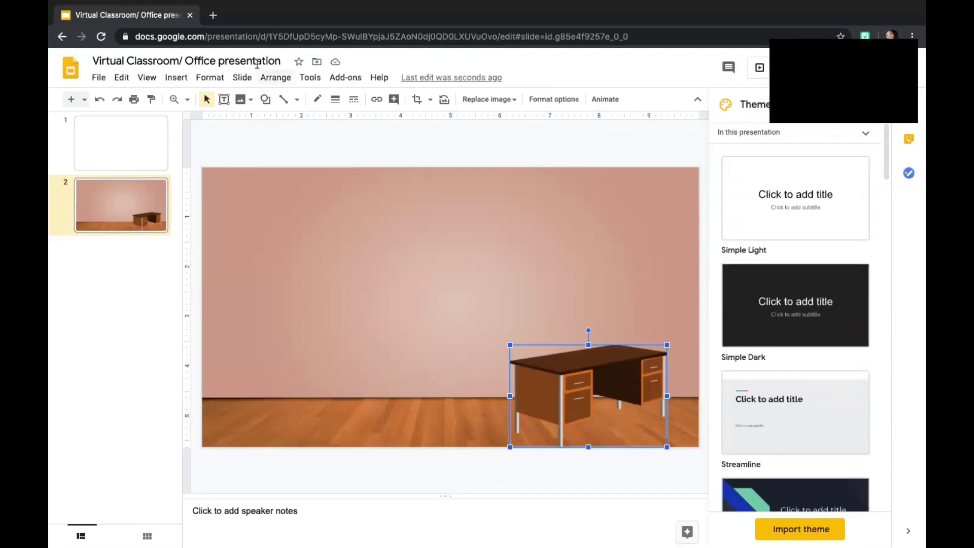
Search web images for "laptop transparent background" by replacing the word desk in the previous query
{"action": "left_click", "coordinate": [183, 77]}
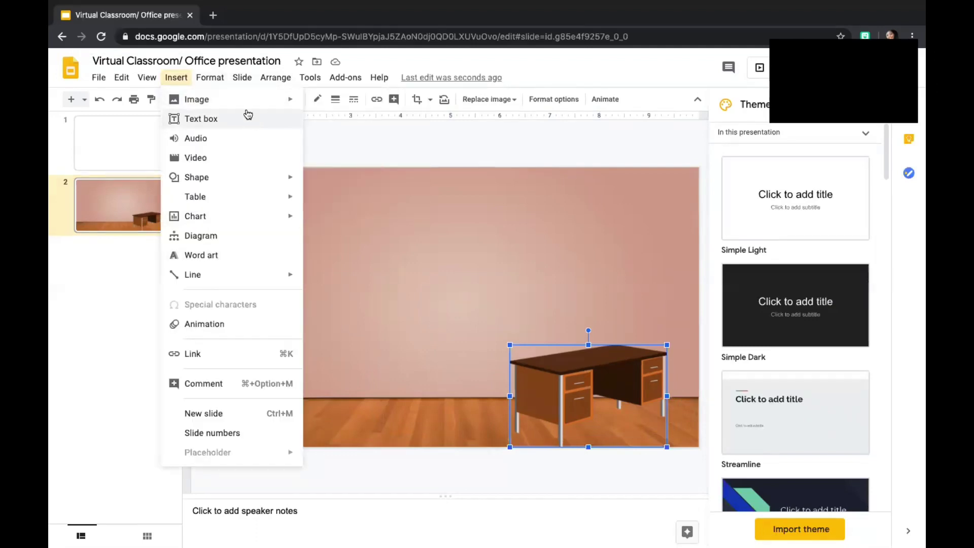
{"action": "mouse_move", "coordinate": [250, 99]}
{"action": "left_click", "coordinate": [336, 124]}
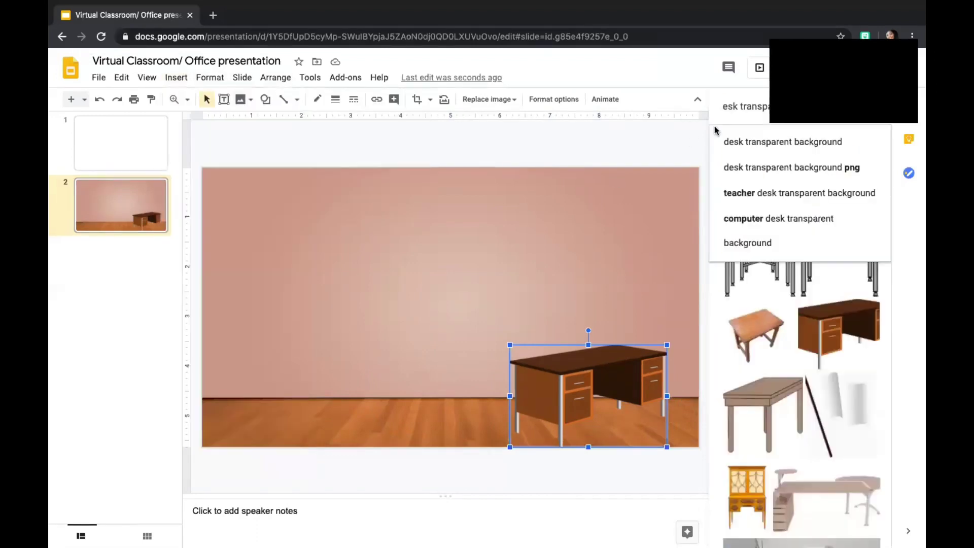
{"action": "left_click", "coordinate": [736, 108]}
{"action": "left_click", "coordinate": [736, 107]}
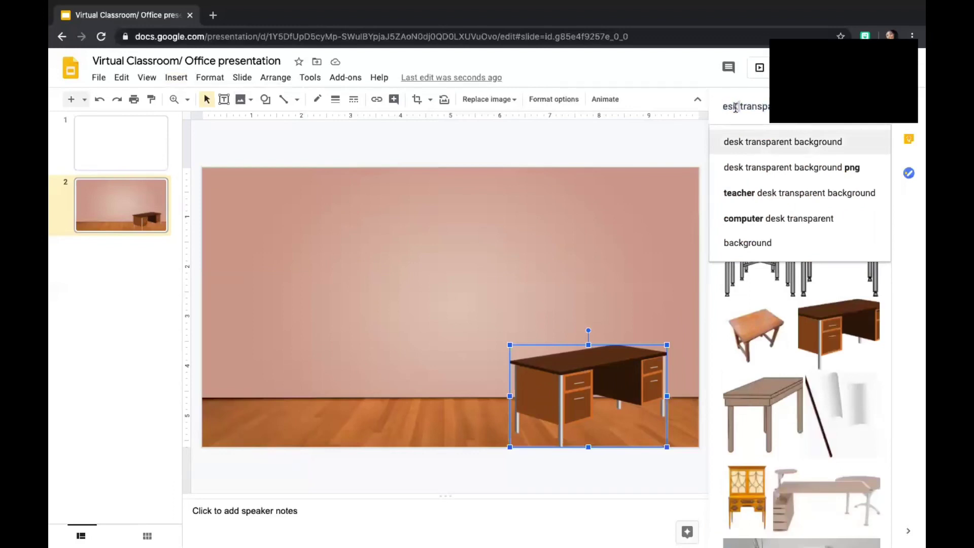
{"action": "left_click_drag", "start_coordinate": [735, 108], "coordinate": [710, 116]}
{"action": "double_click", "coordinate": [736, 108]}
{"action": "type", "text": "laptop"}
{"action": "key", "text": "Return"}
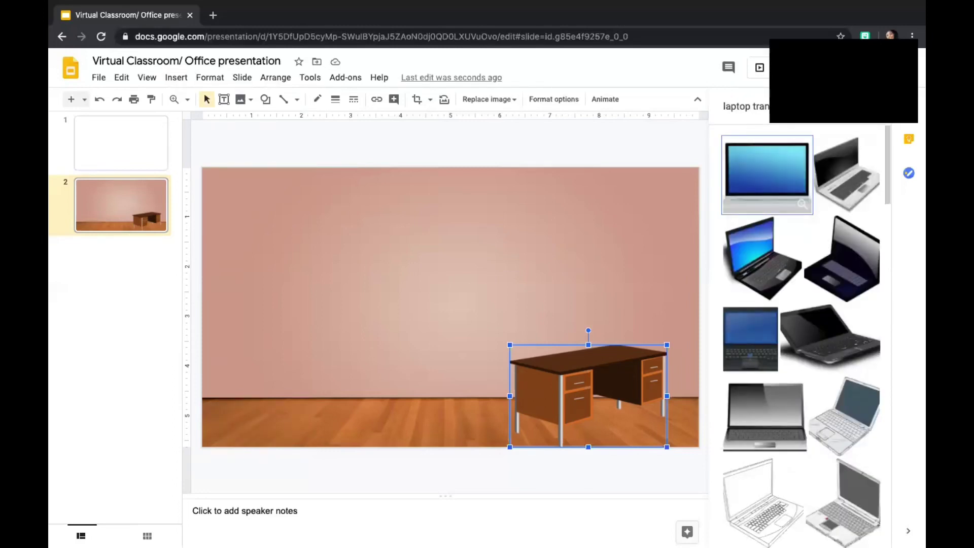
Try the silver laptop image at a reduced size on the desk, and delete it
{"action": "double_click", "coordinate": [854, 150]}
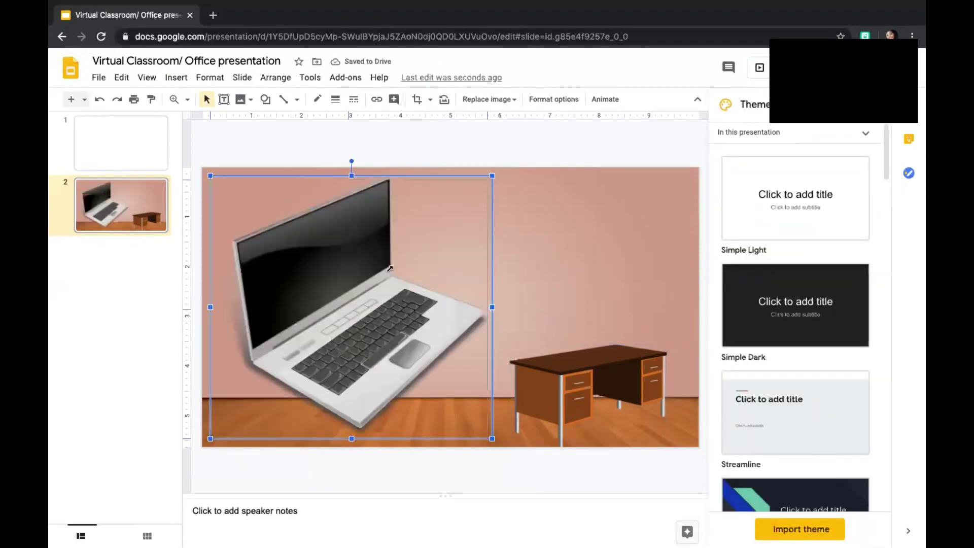
{"action": "left_click_drag", "start_coordinate": [273, 360], "coordinate": [571, 362]}
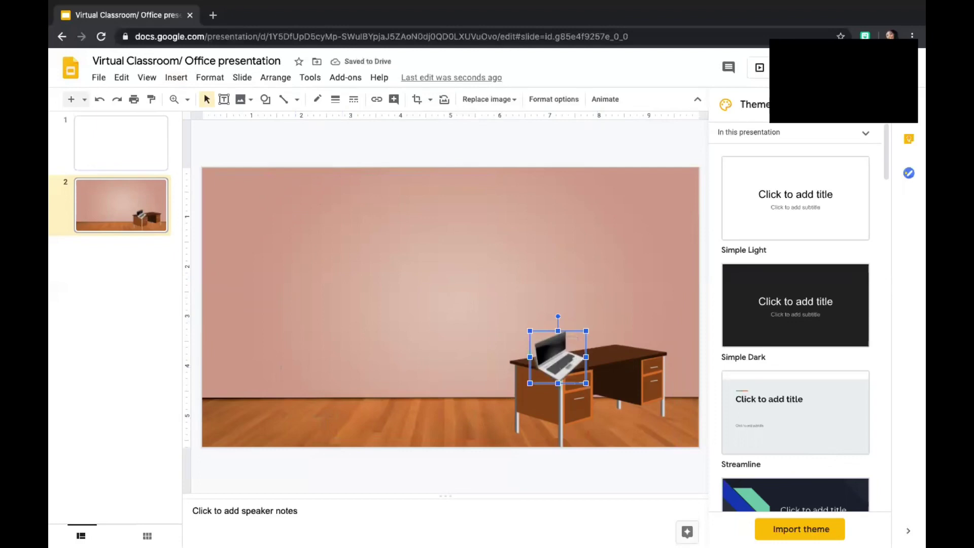
{"action": "key", "text": "Delete"}
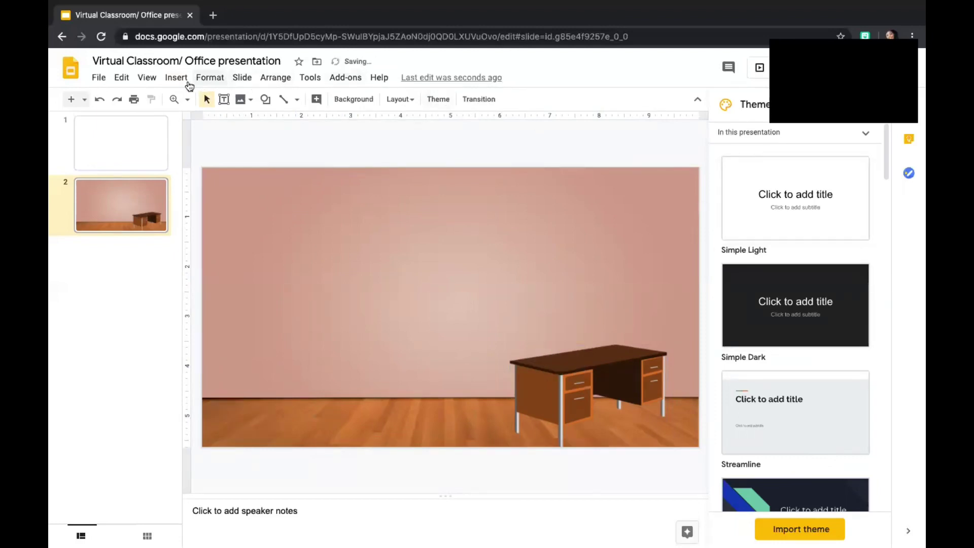
Repeat the web image search for "laptop transparent background" and insert the black open laptop image
{"action": "left_click", "coordinate": [176, 79]}
{"action": "mouse_move", "coordinate": [285, 104]}
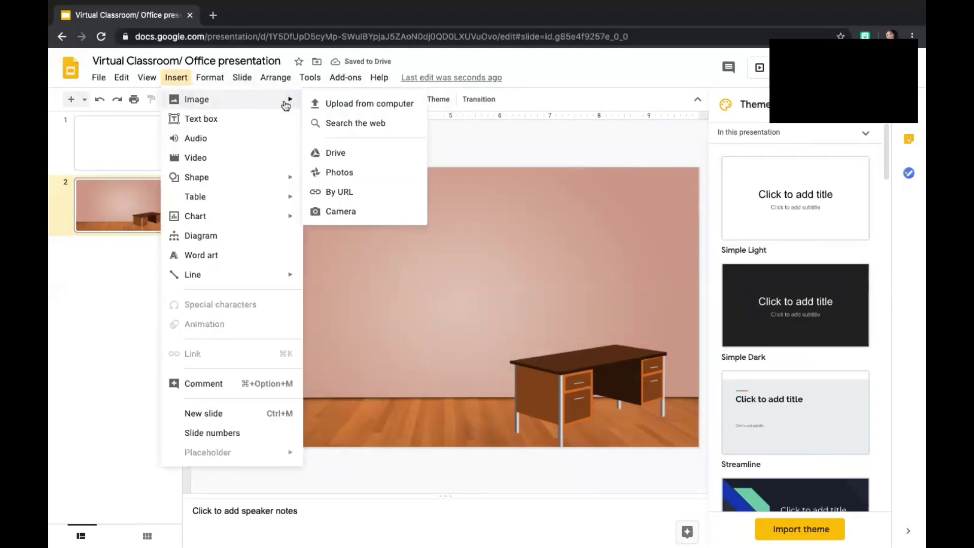
{"action": "left_click", "coordinate": [375, 124]}
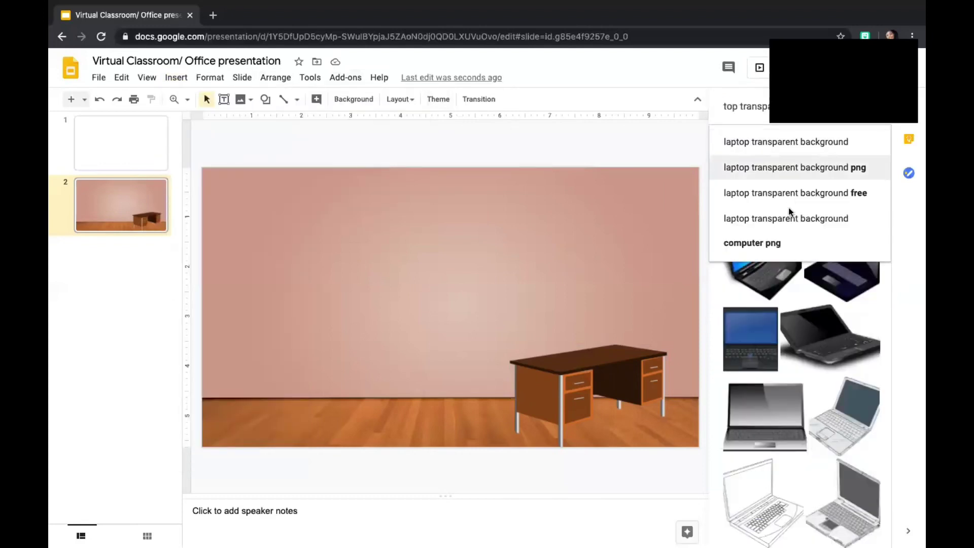
{"action": "left_click", "coordinate": [787, 147]}
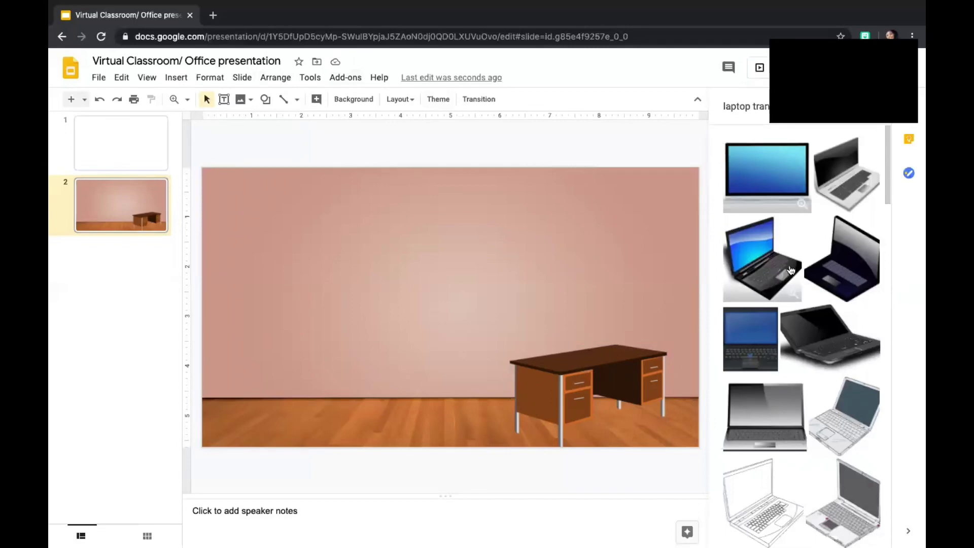
{"action": "left_click", "coordinate": [836, 354]}
{"action": "double_click", "coordinate": [832, 348]}
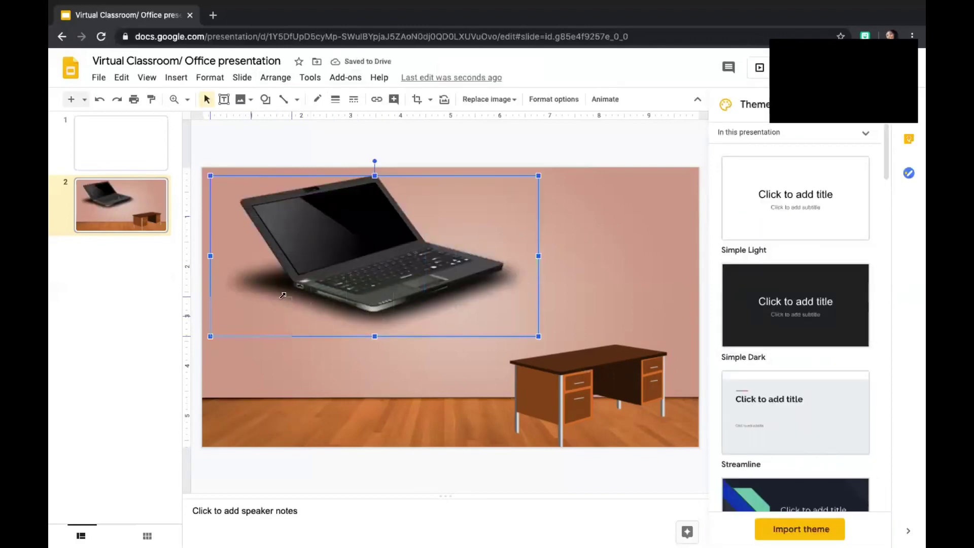
Shrink the black laptop image and position it so it rests on the desktop surface
{"action": "left_click_drag", "start_coordinate": [282, 295], "coordinate": [620, 359]}
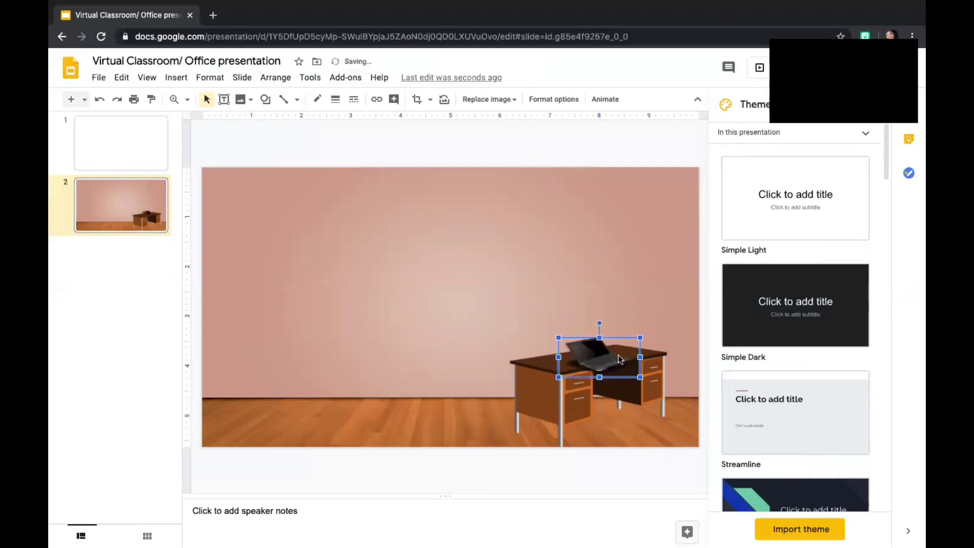
{"action": "key", "text": "Up"}
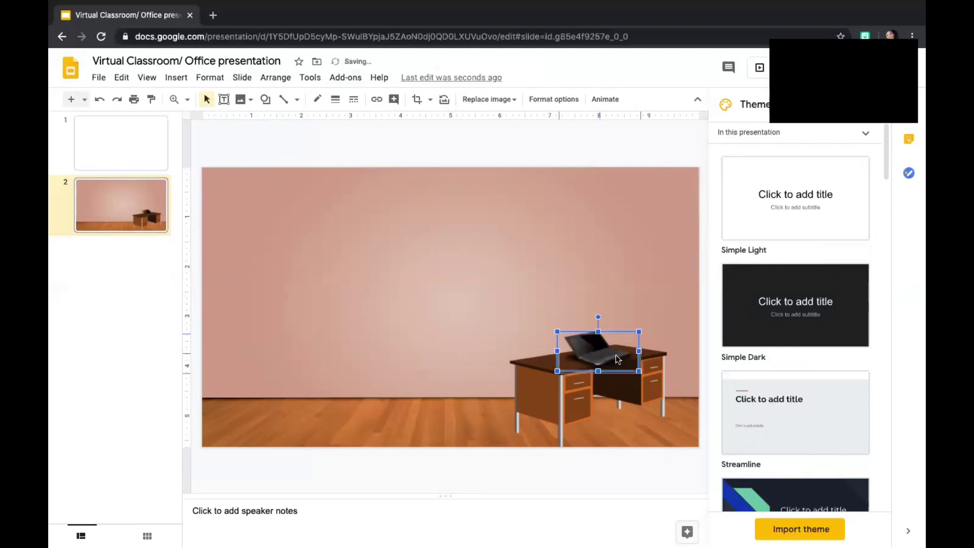
{"action": "left_click", "coordinate": [595, 321]}
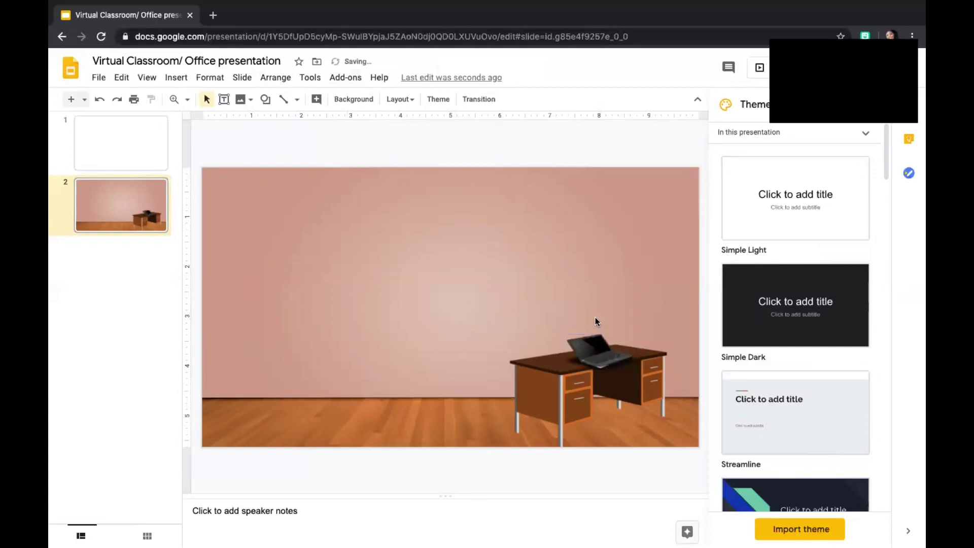
{"action": "left_click", "coordinate": [596, 354]}
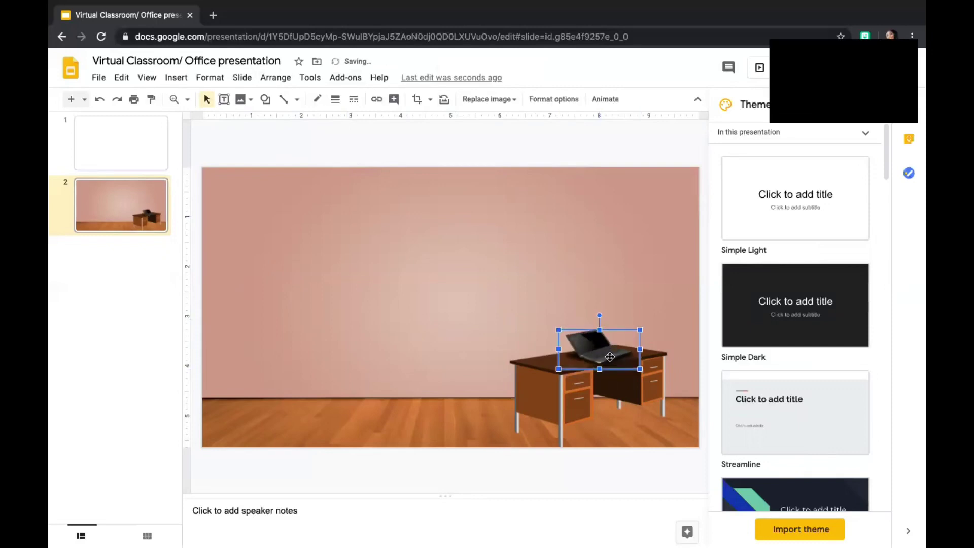
{"action": "left_click_drag", "start_coordinate": [610, 357], "coordinate": [610, 360]}
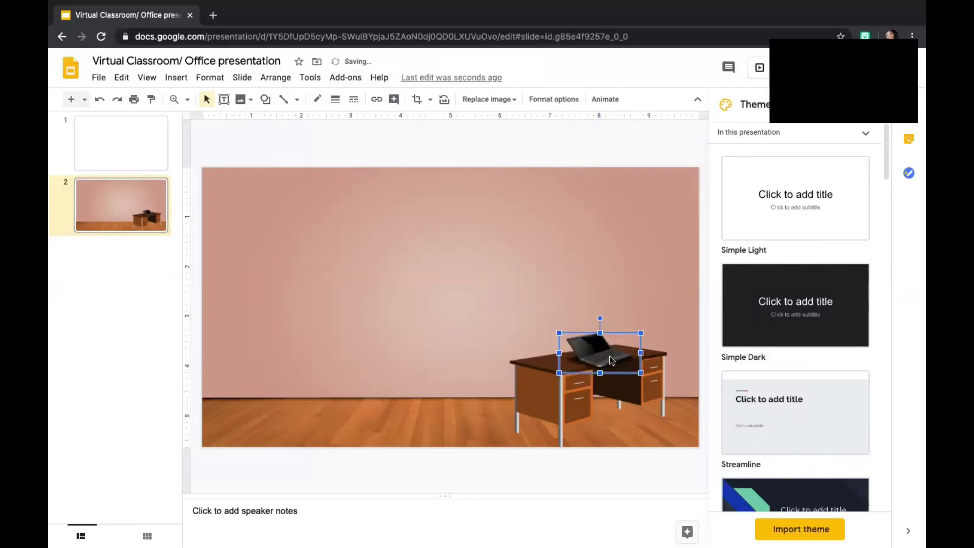
{"action": "left_click", "coordinate": [595, 280]}
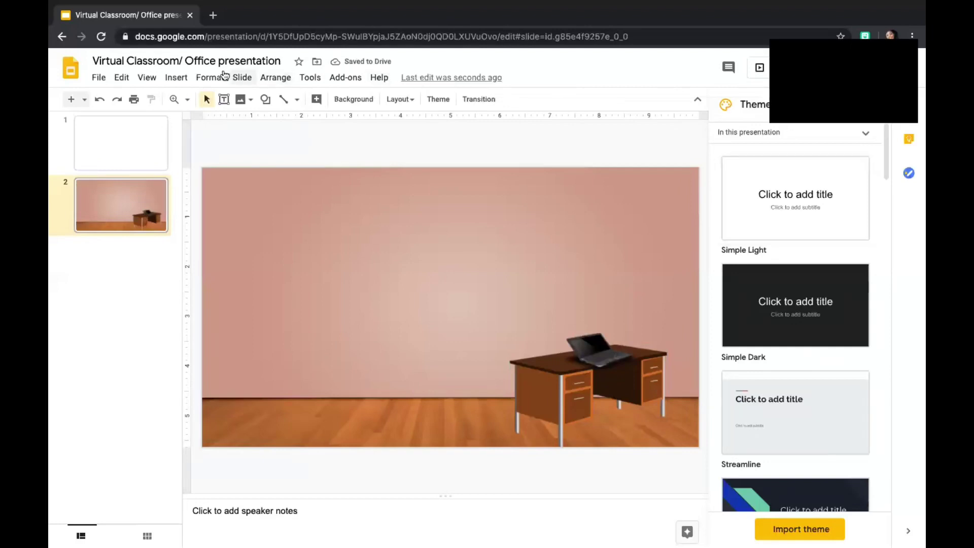
Search web images for "flower vase transparent background" by replacing the word laptop in the previous query
{"action": "left_click", "coordinate": [176, 77]}
{"action": "mouse_move", "coordinate": [193, 99]}
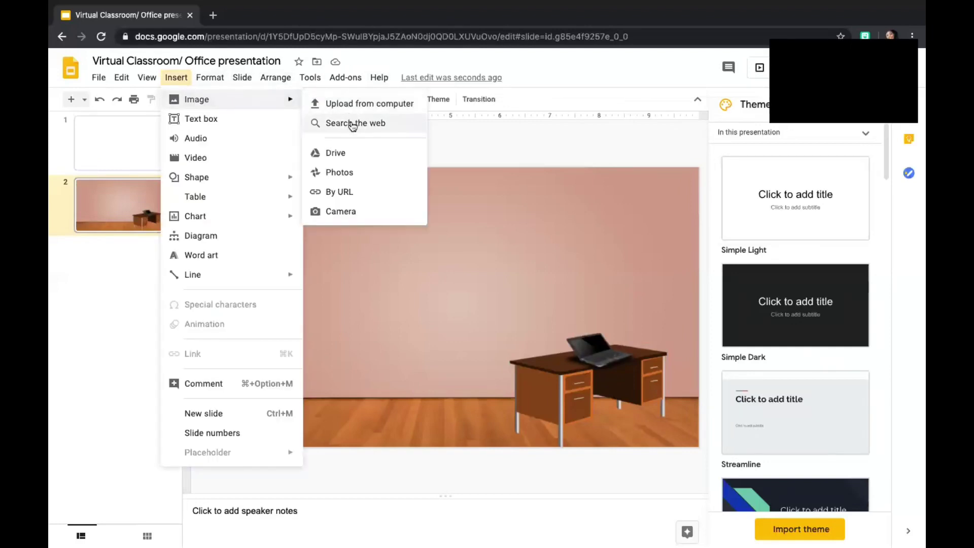
{"action": "left_click", "coordinate": [355, 123]}
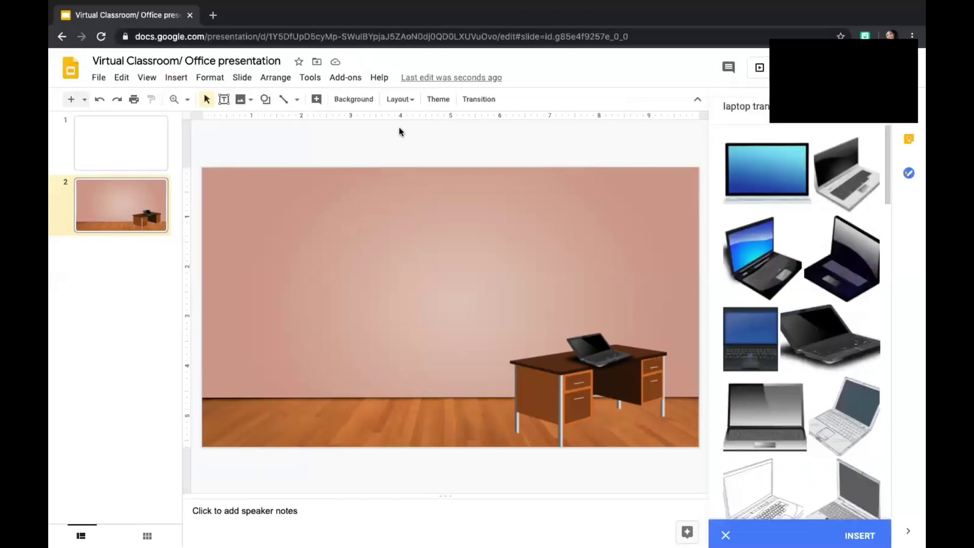
{"action": "double_click", "coordinate": [735, 110]}
{"action": "left_click", "coordinate": [730, 109]}
{"action": "double_click", "coordinate": [733, 106]}
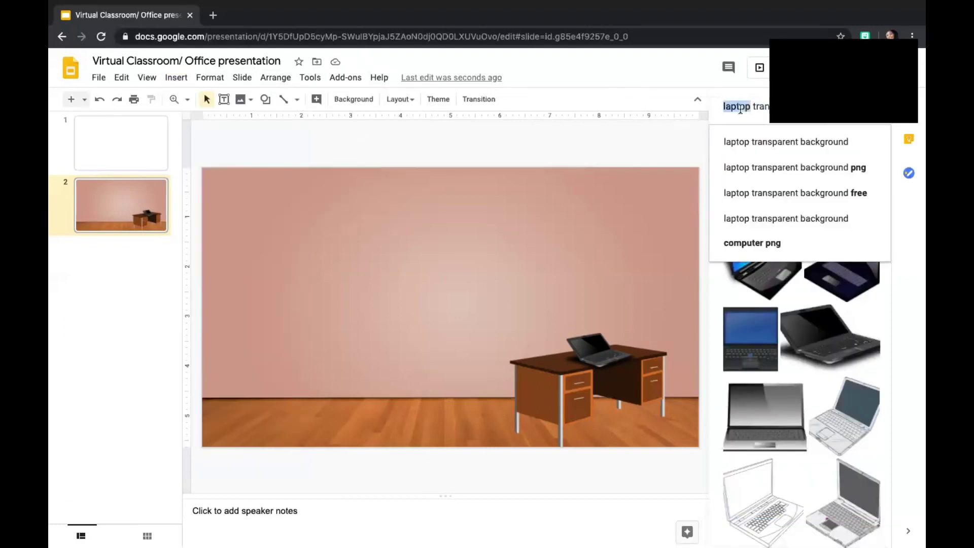
{"action": "type", "text": "flower"}
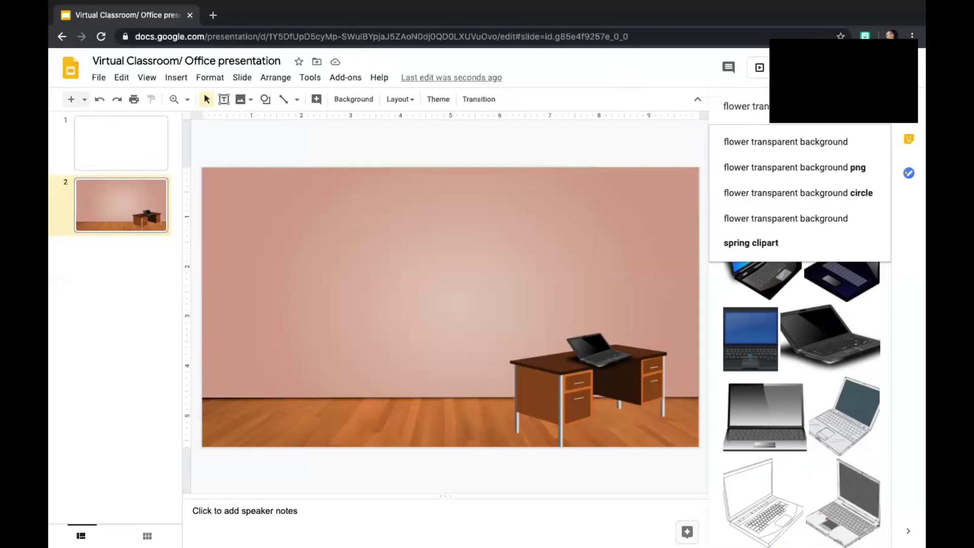
{"action": "type", "text": " vase"}
{"action": "key", "text": "Return"}
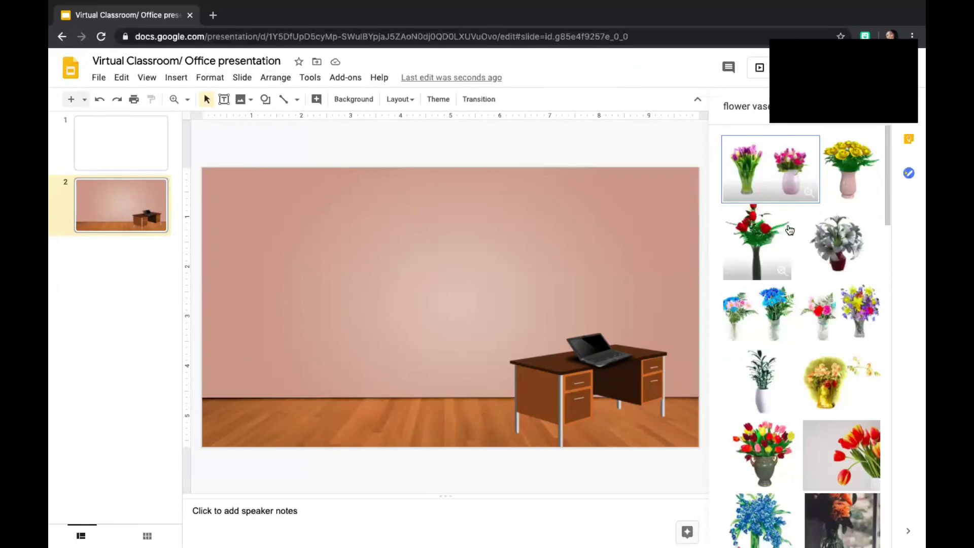
Insert the web image of two tulip vases and shrink it to fit on the desktop beside the laptop
{"action": "left_click", "coordinate": [765, 178]}
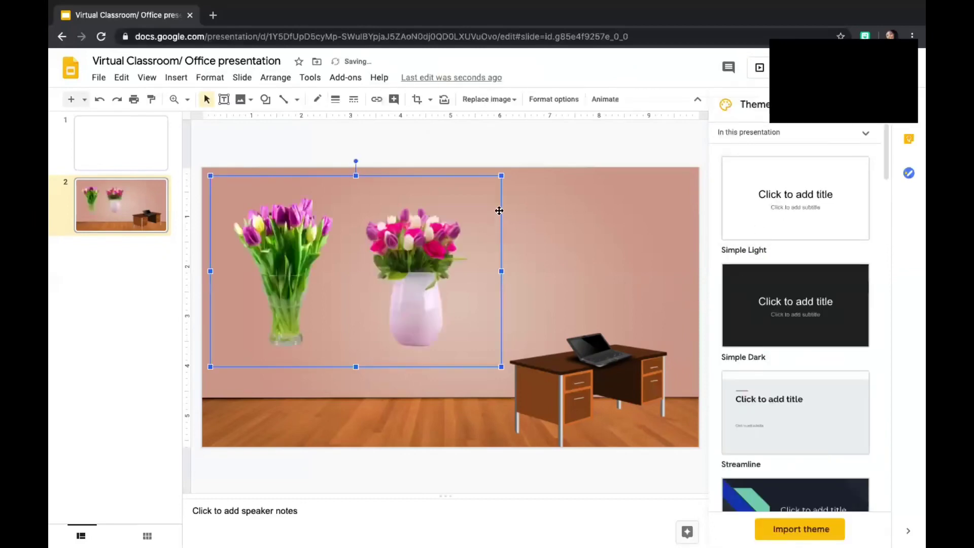
{"action": "left_click_drag", "start_coordinate": [501, 175], "coordinate": [561, 346]}
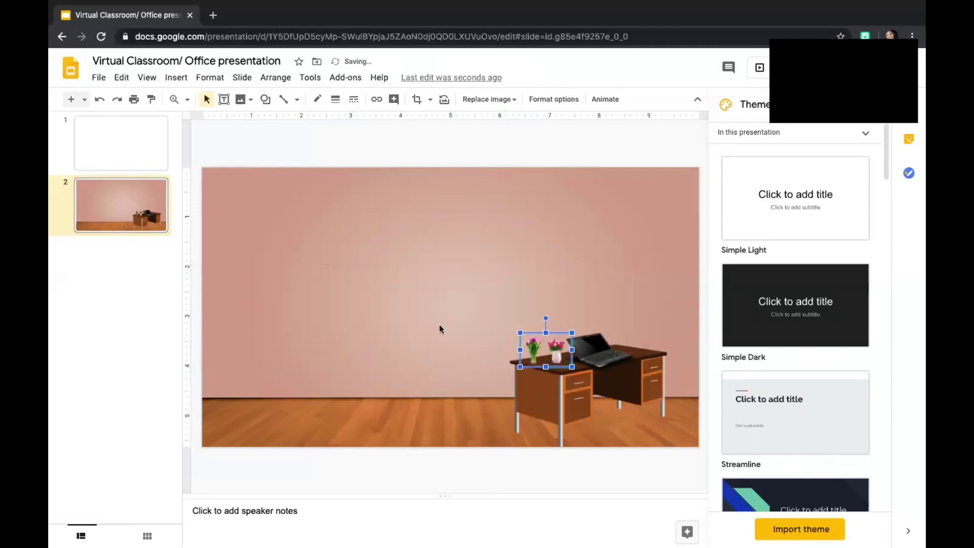
{"action": "left_click", "coordinate": [589, 249]}
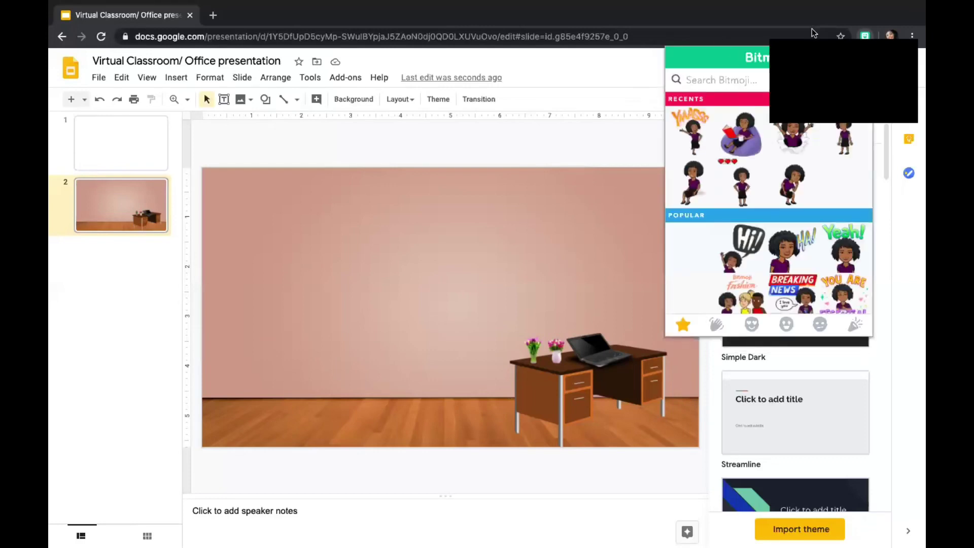
Open bitmoji.com in a new browser tab and examine its download options, including Bitmoji for Chrome
{"action": "left_click", "coordinate": [669, 15]}
{"action": "left_click", "coordinate": [211, 16]}
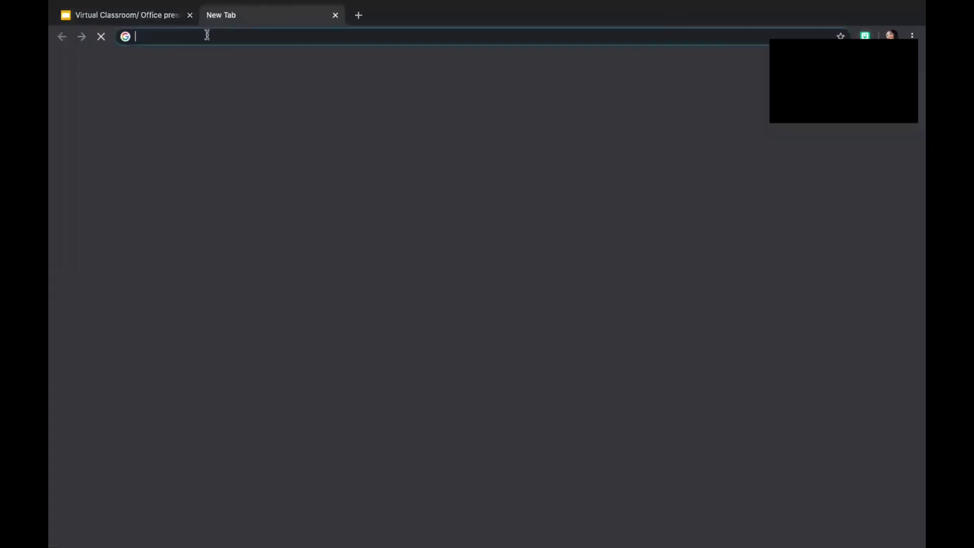
{"action": "type", "text": "bitmoji.com"}
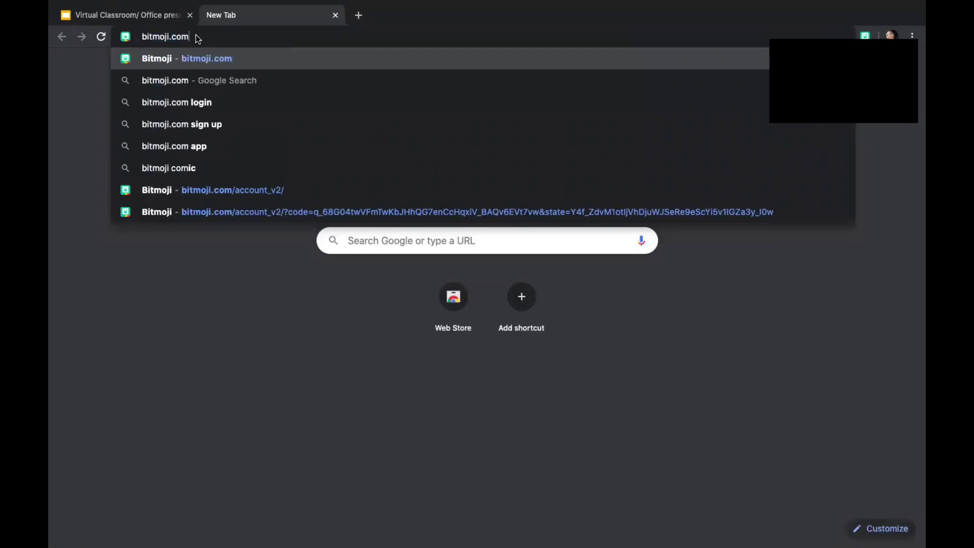
{"action": "key", "text": "Return"}
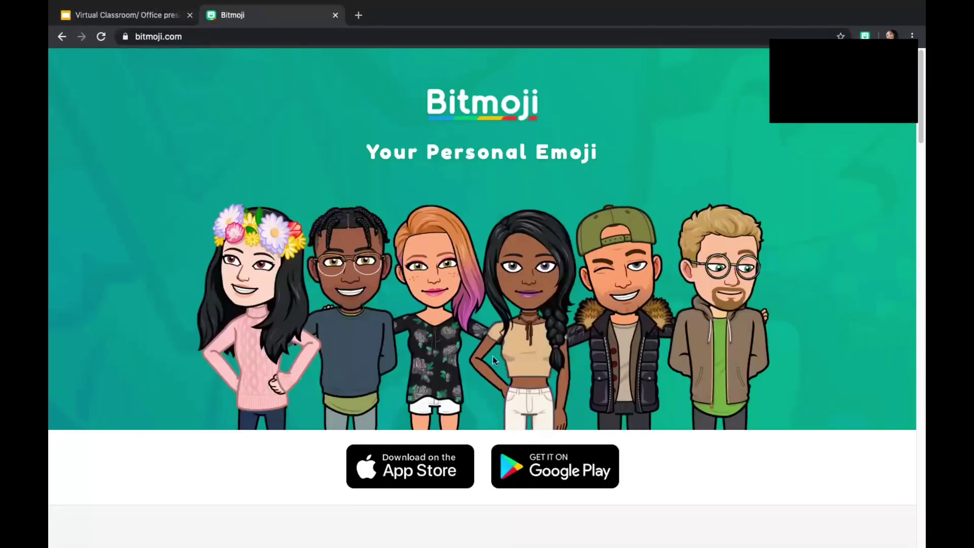
{"action": "scroll", "coordinate": [732, 476], "scroll_direction": "down", "scroll_amount": 12}
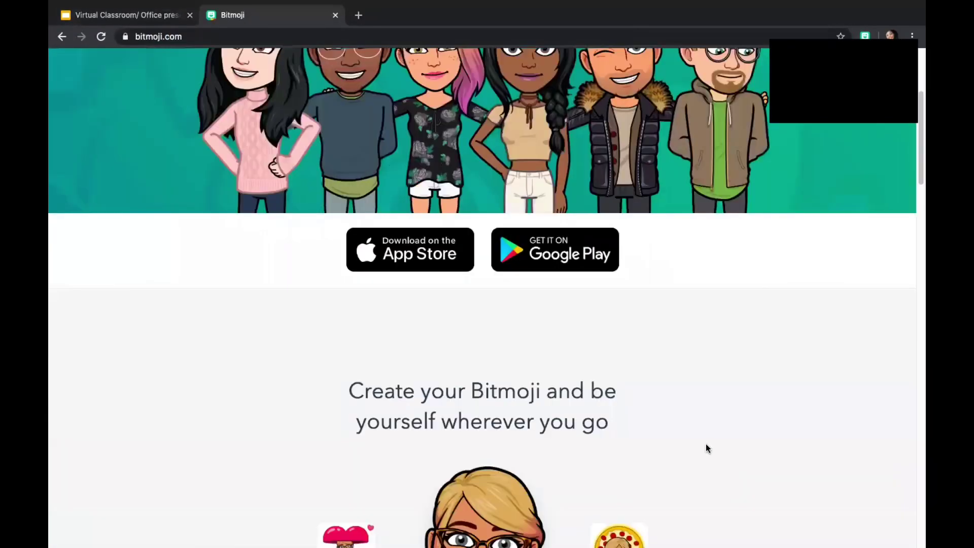
{"action": "scroll", "coordinate": [674, 436], "scroll_direction": "down", "scroll_amount": 20}
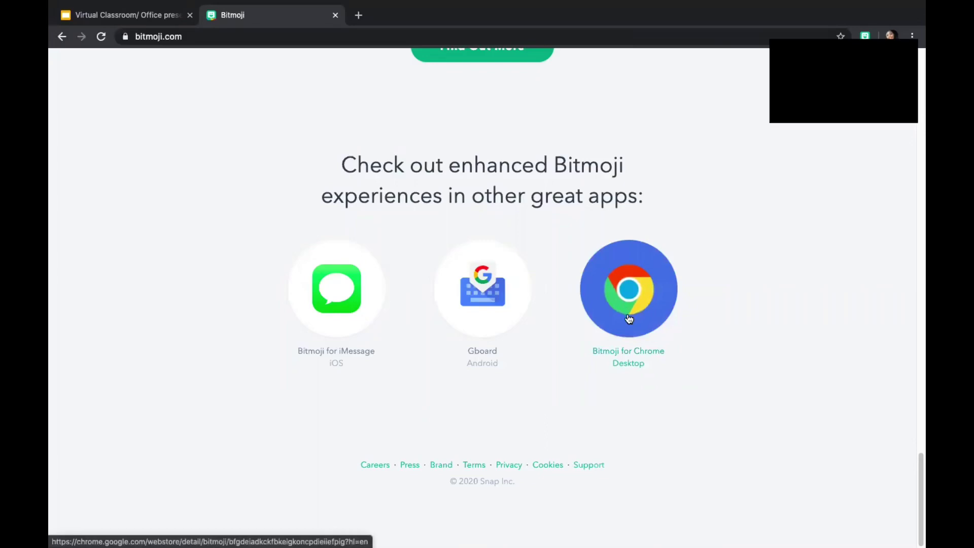
{"action": "scroll", "coordinate": [632, 311], "scroll_direction": "up", "scroll_amount": 2}
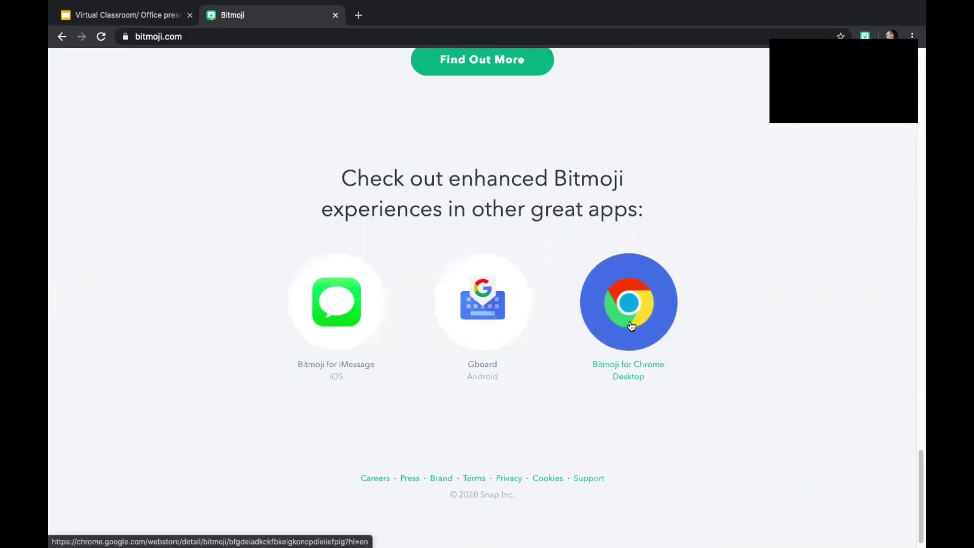
{"action": "scroll", "coordinate": [631, 328], "scroll_direction": "up", "scroll_amount": 20}
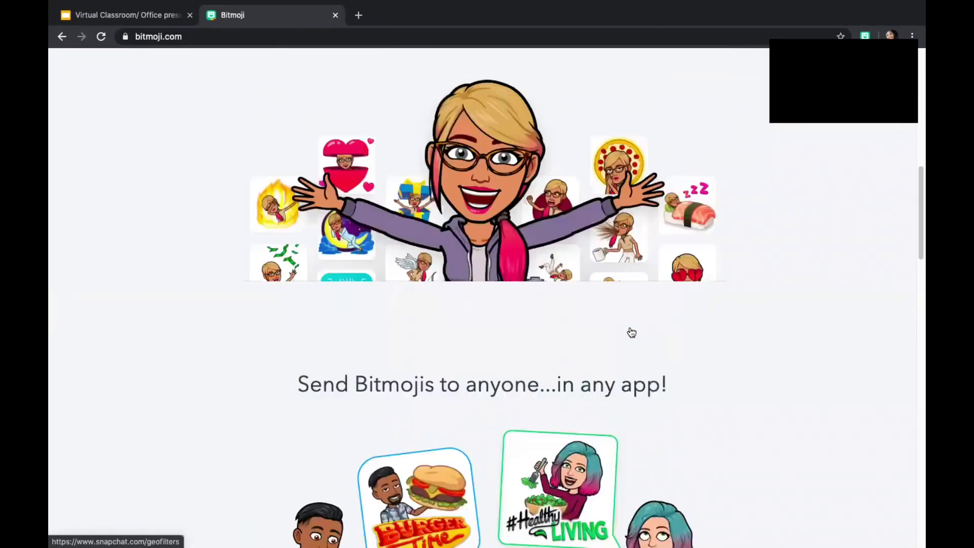
{"action": "scroll", "coordinate": [629, 332], "scroll_direction": "up", "scroll_amount": 8}
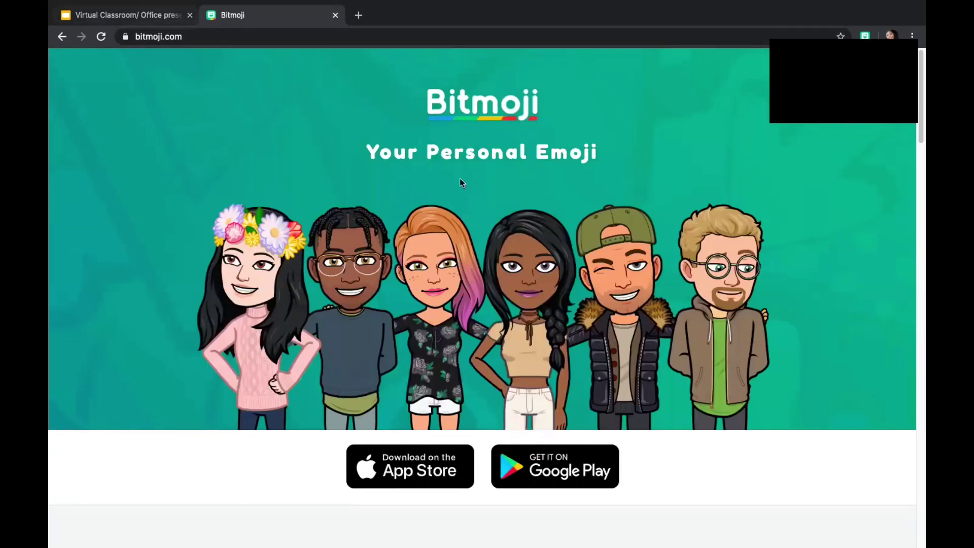
Return to the presentation, add the Bitmoji reading on a purple bean bag, and move it up onto the floor left of the desk
{"action": "left_click", "coordinate": [148, 20]}
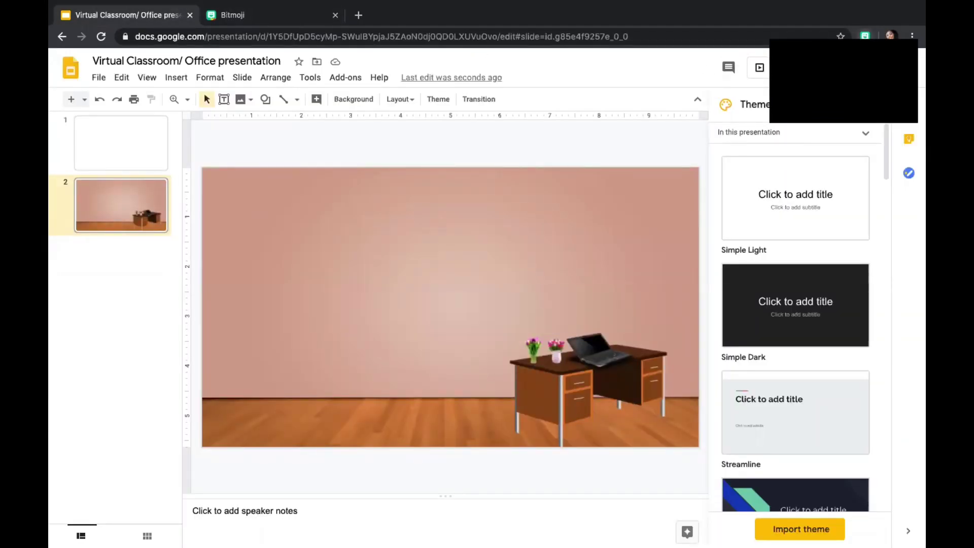
{"action": "left_click", "coordinate": [865, 36]}
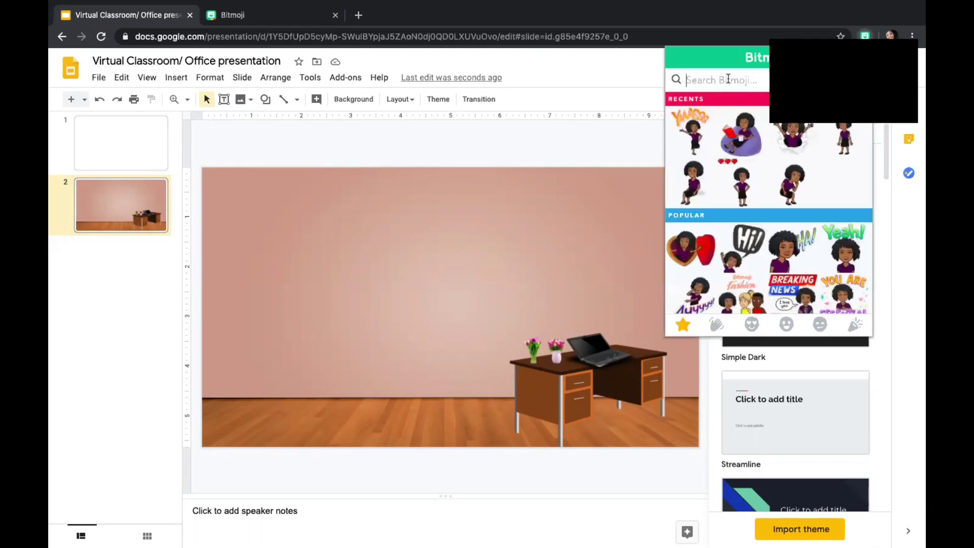
{"action": "left_click", "coordinate": [746, 136]}
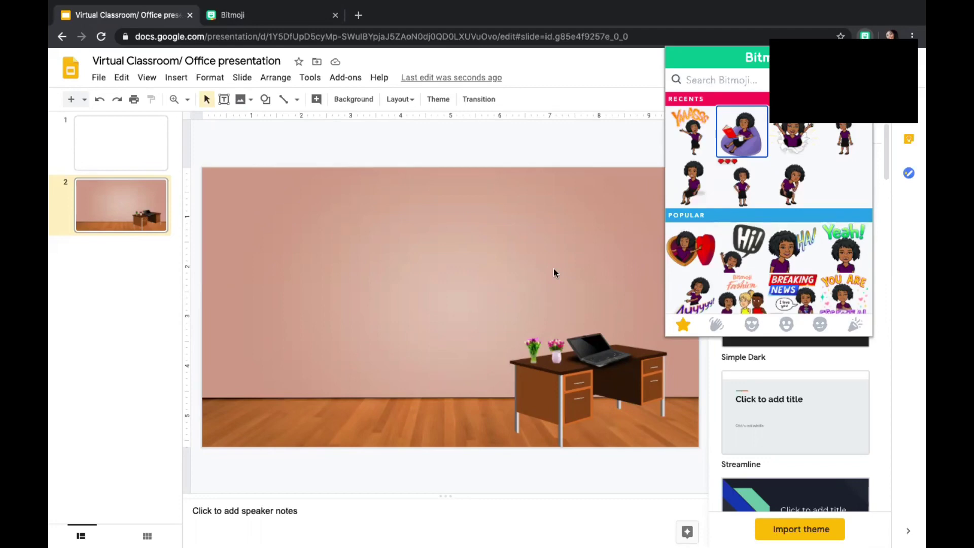
{"action": "left_click_drag", "start_coordinate": [734, 116], "coordinate": [318, 357]}
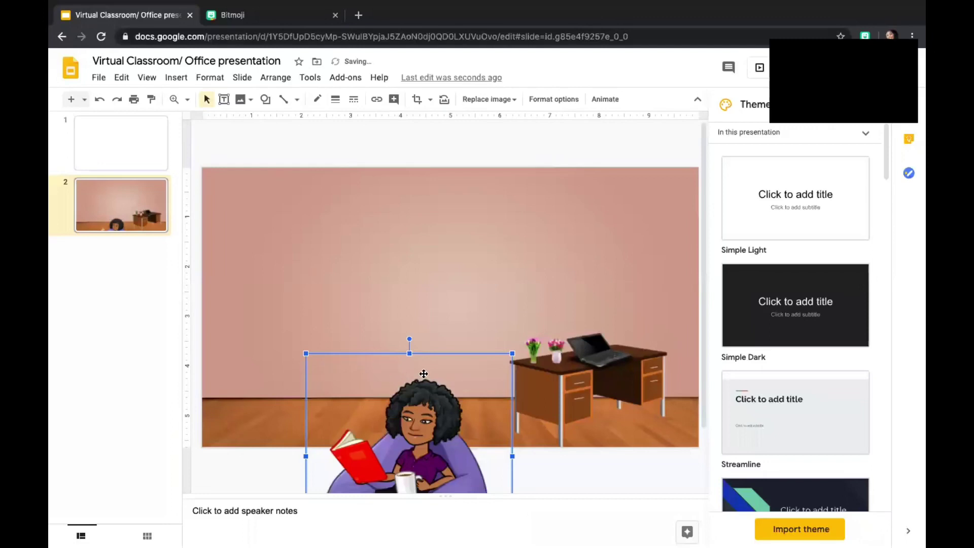
{"action": "left_click_drag", "start_coordinate": [424, 373], "coordinate": [358, 292]}
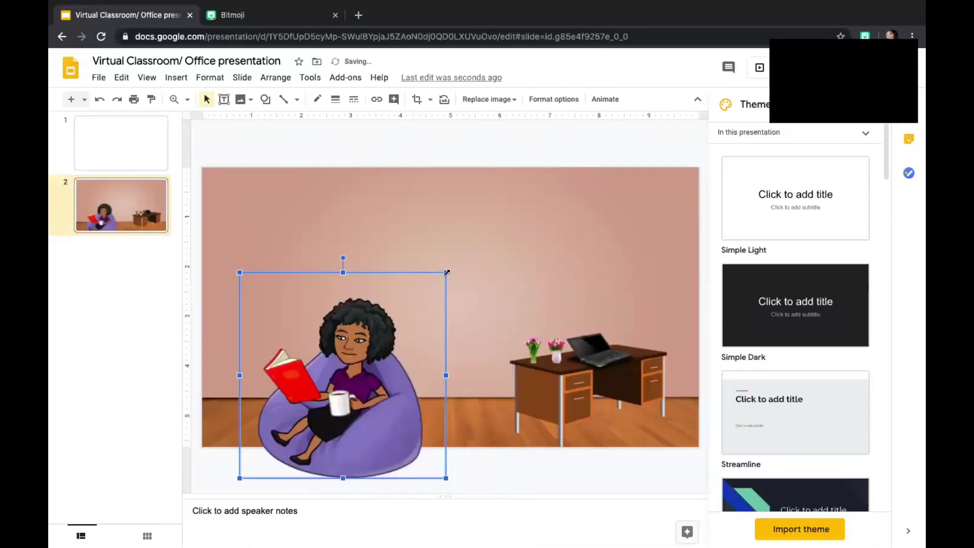
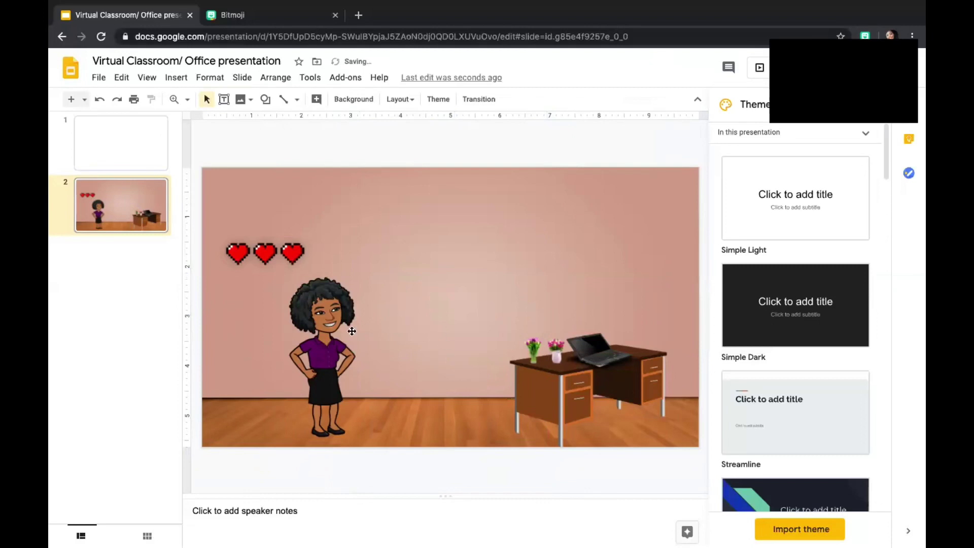
Move the standing Bitmoji with three hearts beside the left end of the desk
{"action": "left_click_drag", "start_coordinate": [352, 331], "coordinate": [496, 338]}
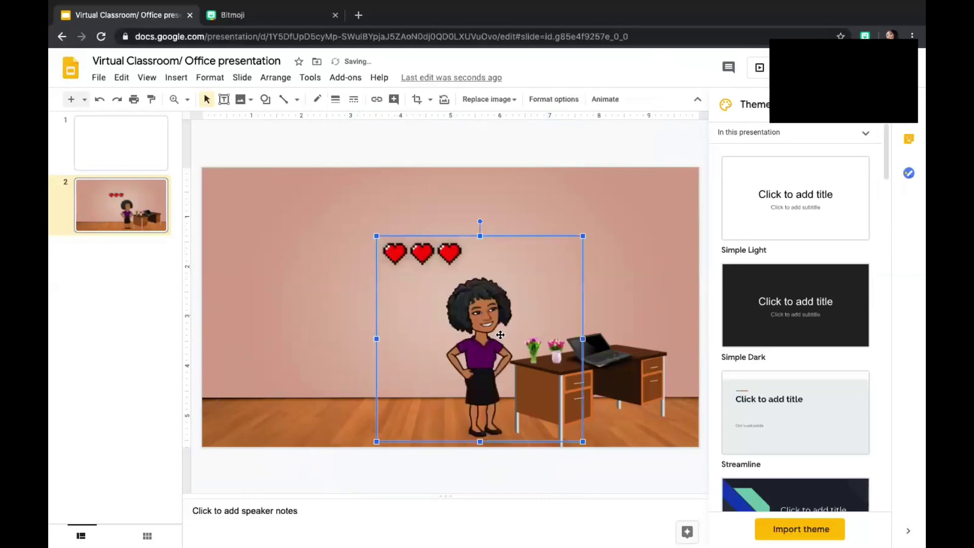
{"action": "left_click", "coordinate": [618, 237]}
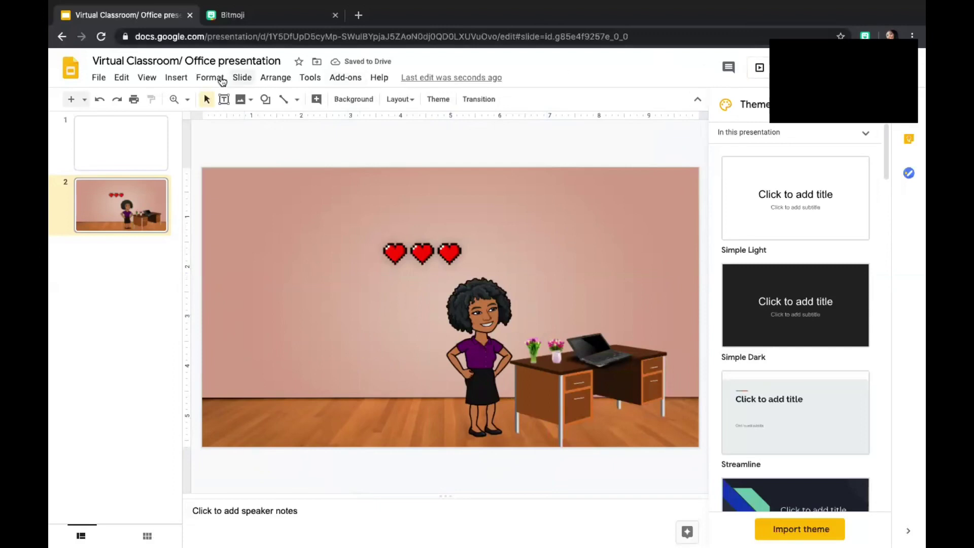
Search web images for "love poster", replacing the previous flower vase query
{"action": "left_click", "coordinate": [179, 81]}
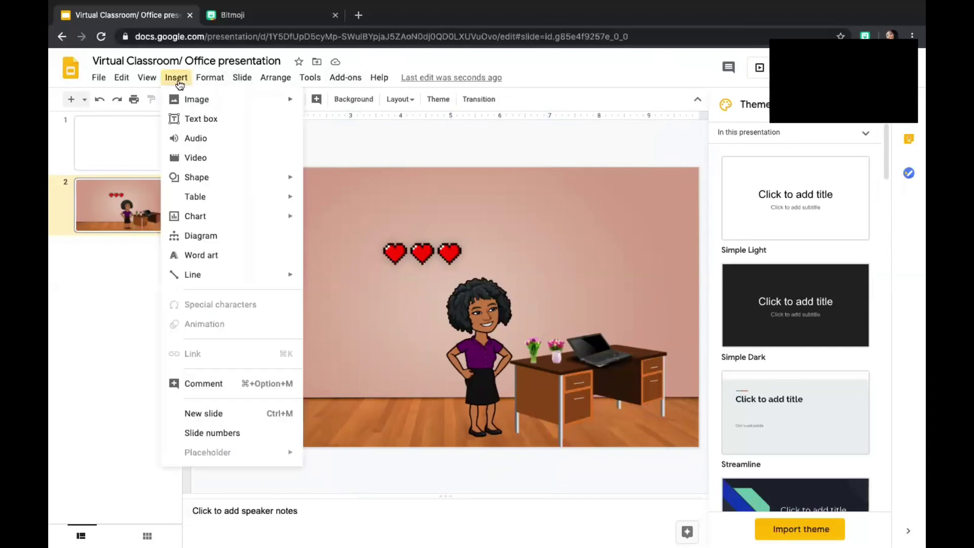
{"action": "mouse_move", "coordinate": [186, 102]}
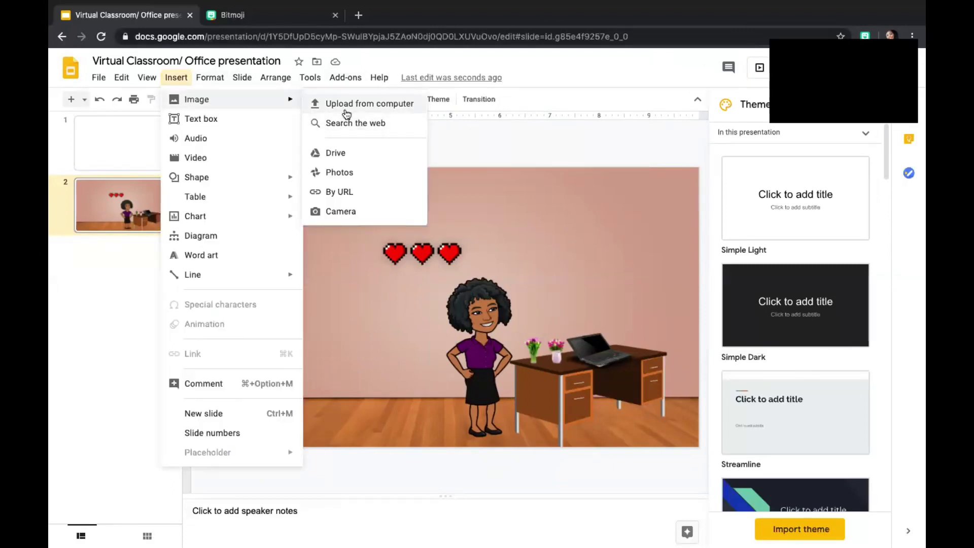
{"action": "left_click", "coordinate": [350, 127]}
{"action": "left_click", "coordinate": [740, 112]}
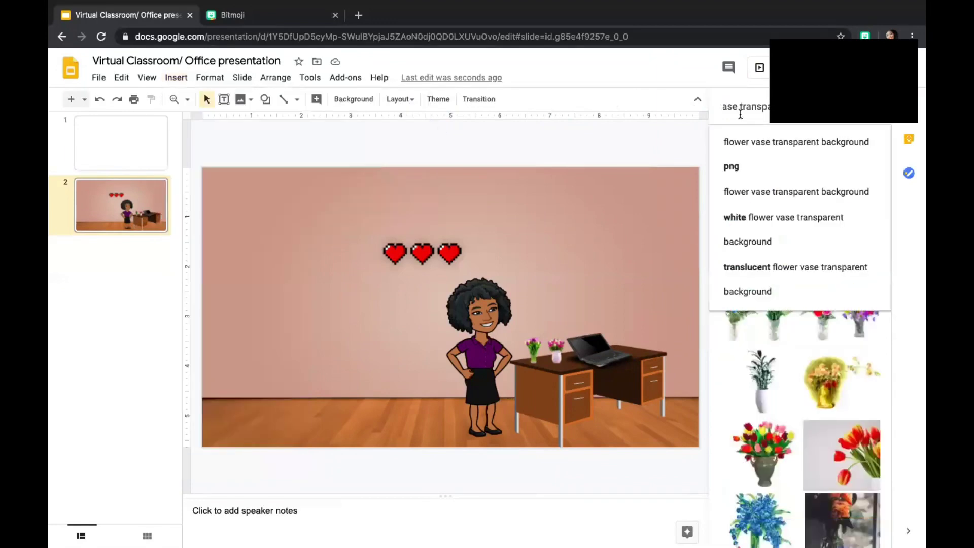
{"action": "triple_click", "coordinate": [741, 108]}
{"action": "type", "text": "a"}
{"action": "key", "text": "BackSpace"}
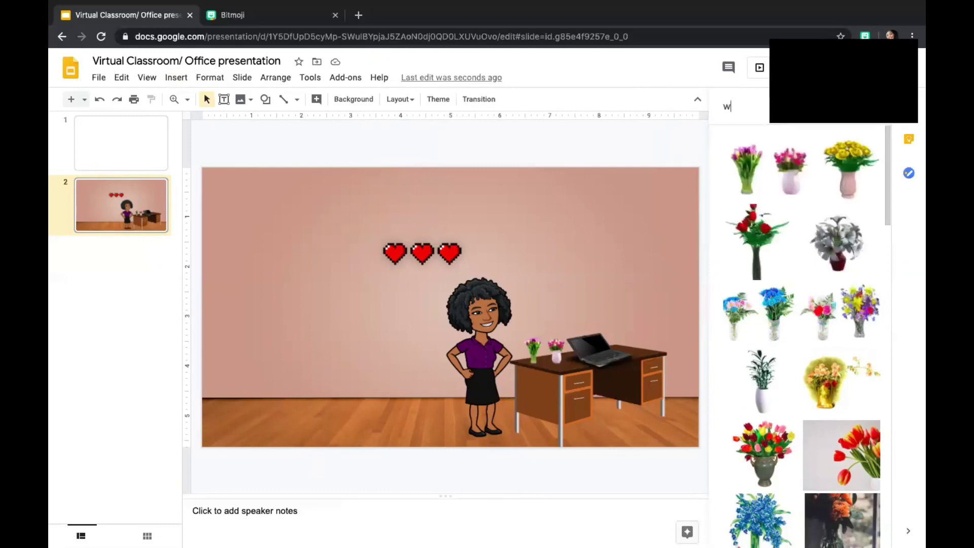
{"action": "type", "text": "wall"}
{"action": "key", "text": "BackSpace"}
{"action": "key", "text": "BackSpace"}
{"action": "key", "text": "BackSpace"}
{"action": "key", "text": "BackSpace"}
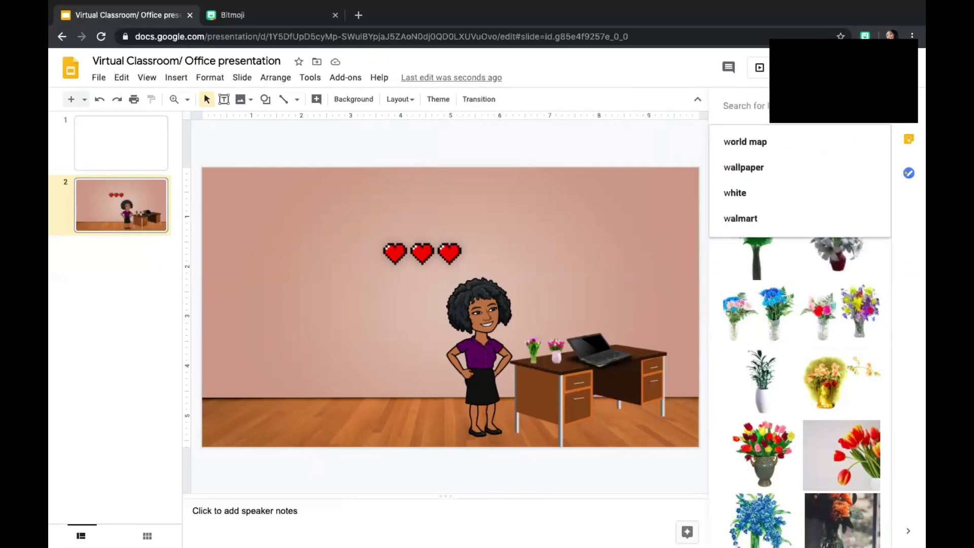
{"action": "type", "text": "love poster"}
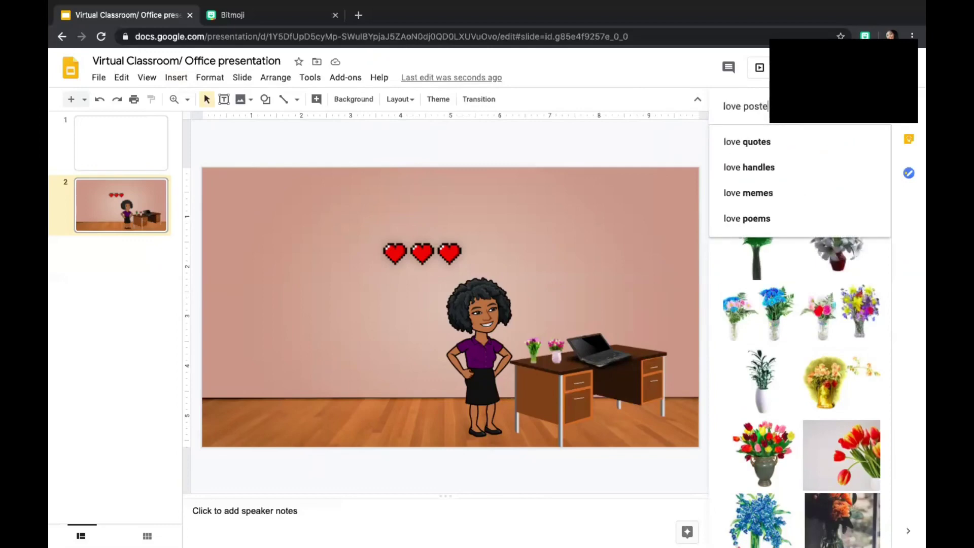
{"action": "key", "text": "Return"}
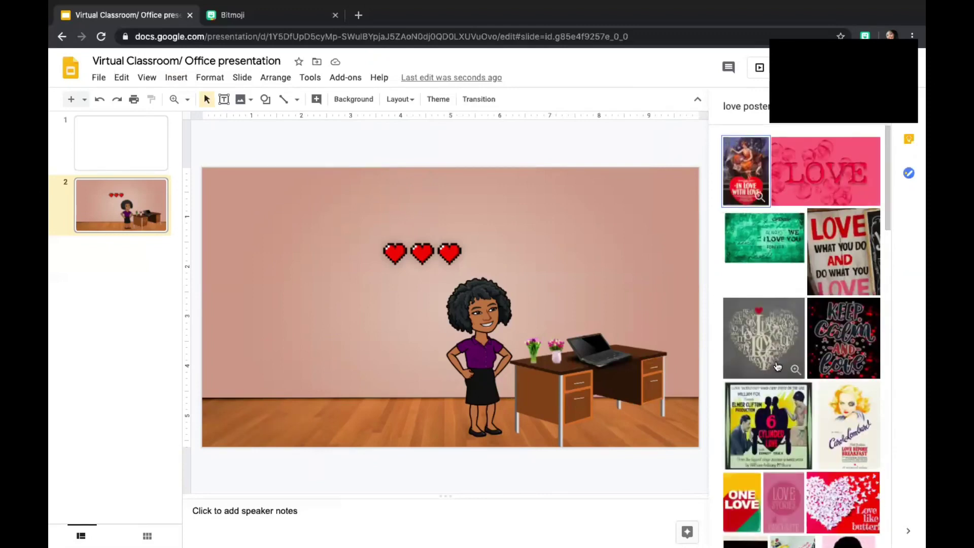
Insert the "One Love" poster image, shrink it, and place it on the wall near the slide's left edge
{"action": "scroll", "coordinate": [854, 284], "scroll_direction": "down", "scroll_amount": 3}
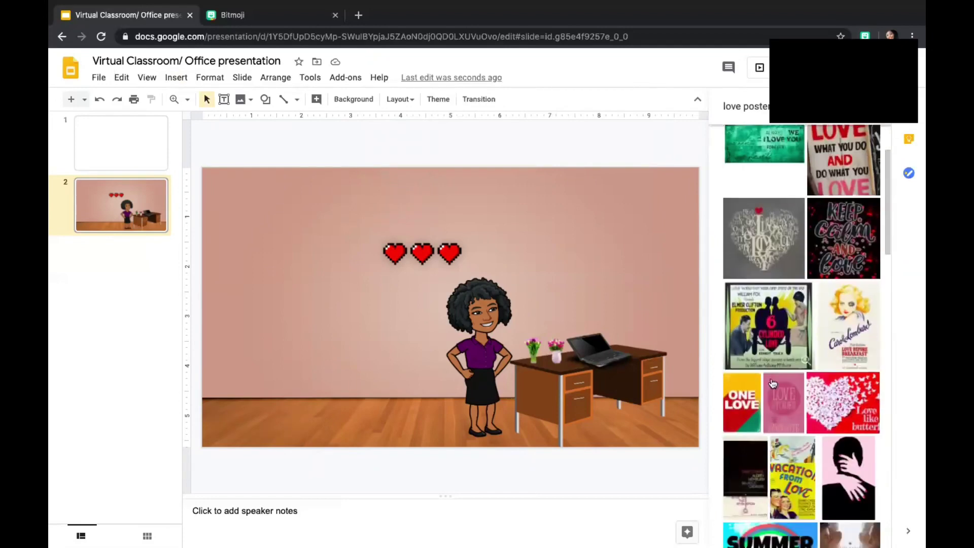
{"action": "double_click", "coordinate": [754, 408]}
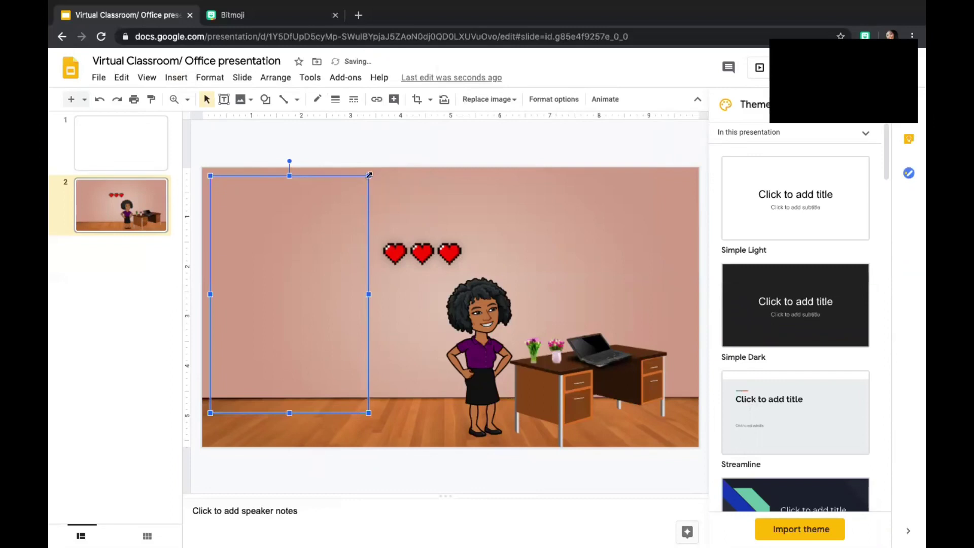
{"action": "left_click_drag", "start_coordinate": [369, 176], "coordinate": [250, 354]}
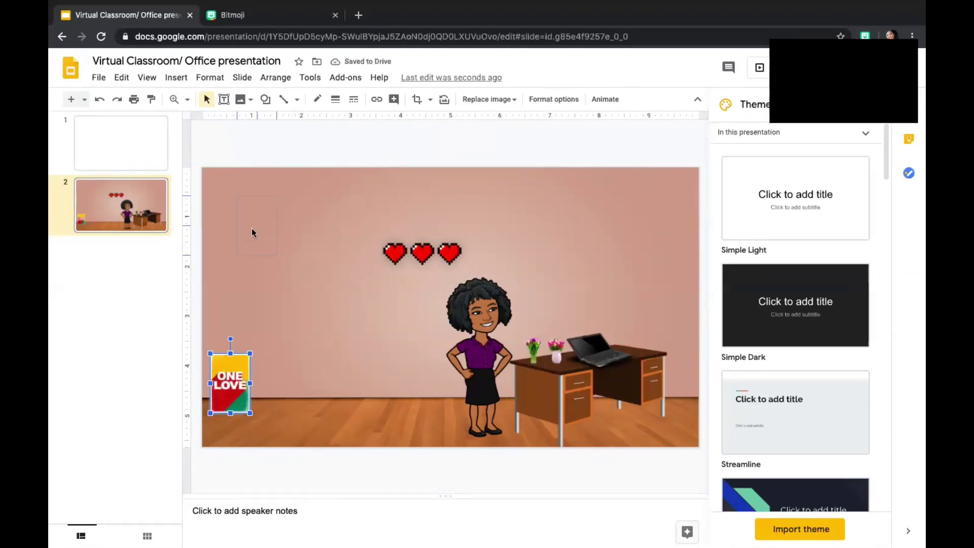
{"action": "left_click_drag", "start_coordinate": [224, 378], "coordinate": [243, 289]}
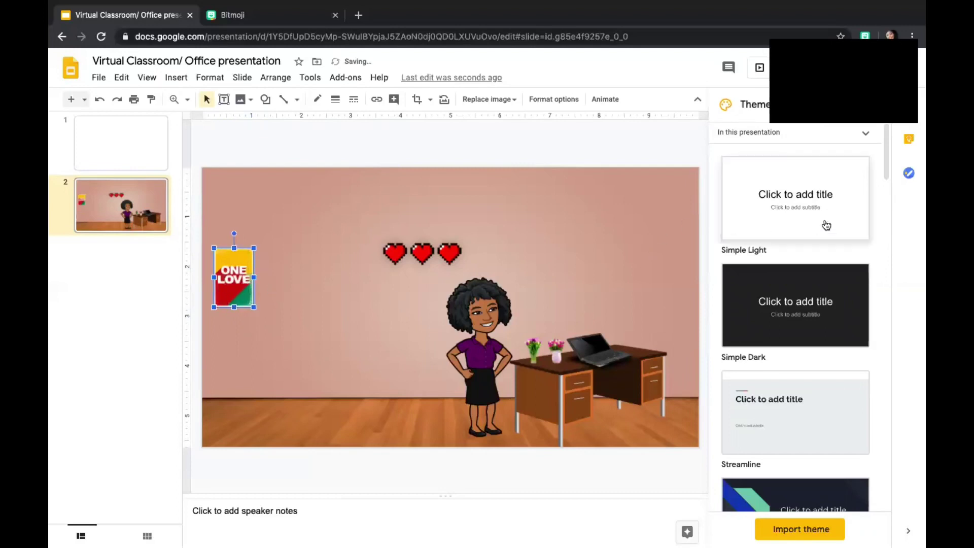
Search web images for "book case transparent background", replacing the previous love poster query
{"action": "left_click", "coordinate": [176, 77]}
{"action": "mouse_move", "coordinate": [298, 100]}
{"action": "left_click", "coordinate": [337, 124]}
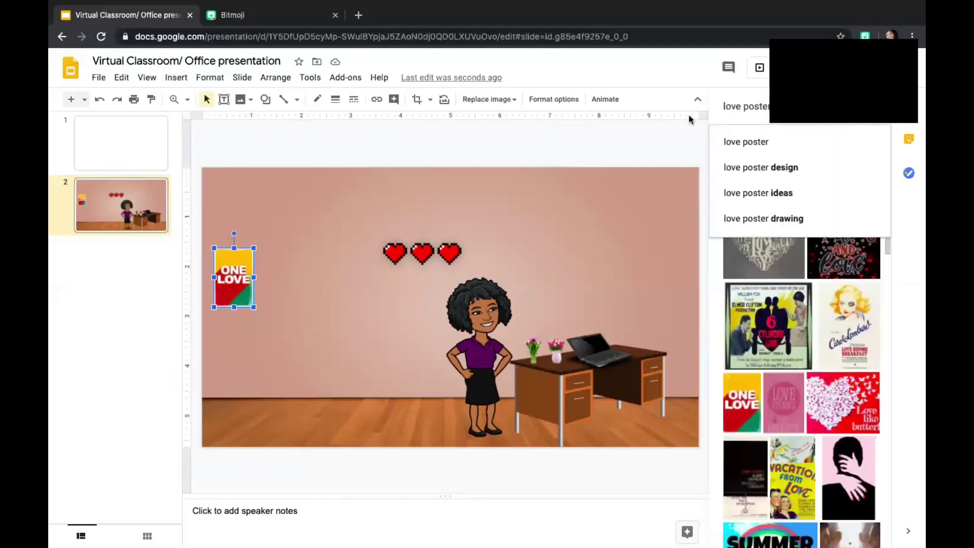
{"action": "key", "text": "BackSpace"}
{"action": "key", "text": "BackSpace"}
{"action": "key", "text": "BackSpace"}
{"action": "key", "text": "BackSpace"}
{"action": "key", "text": "BackSpace"}
{"action": "key", "text": "BackSpace"}
{"action": "key", "text": "BackSpace"}
{"action": "key", "text": "BackSpace"}
{"action": "key", "text": "BackSpace"}
{"action": "key", "text": "BackSpace"}
{"action": "key", "text": "BackSpace"}
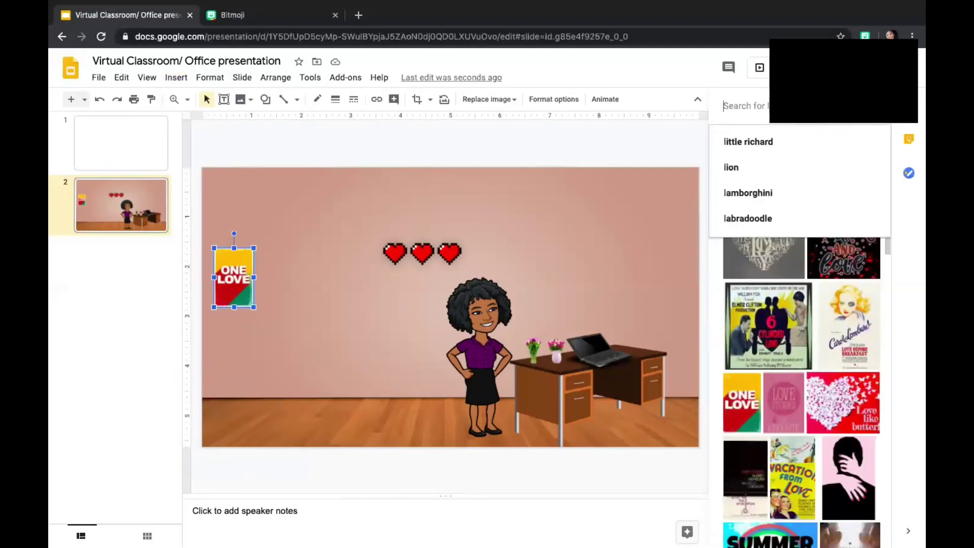
{"action": "type", "text": "book c"}
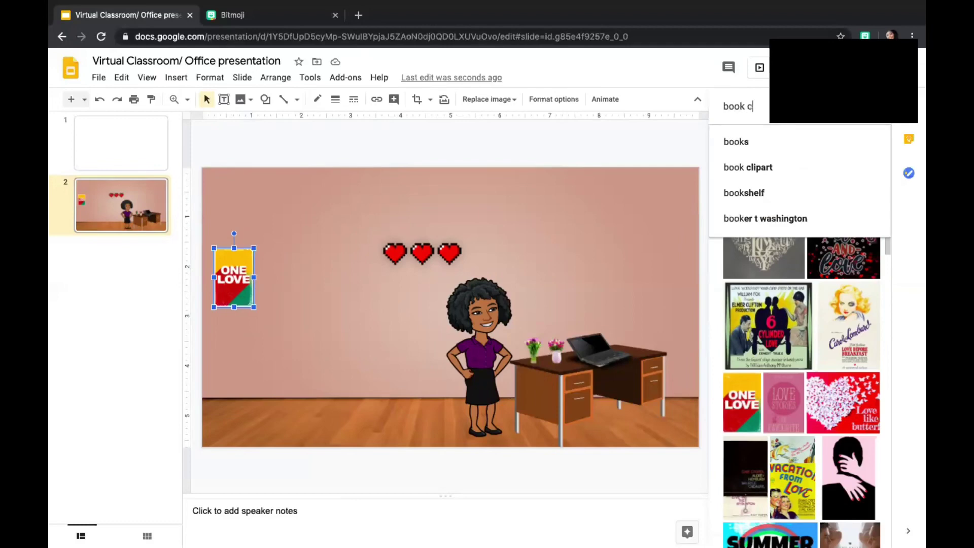
{"action": "type", "text": "ase"}
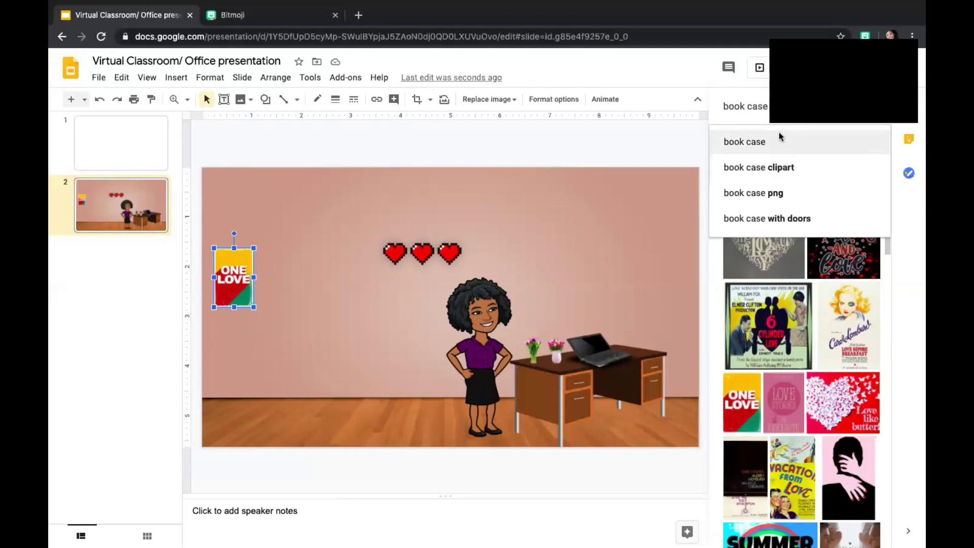
{"action": "type", "text": " tran"}
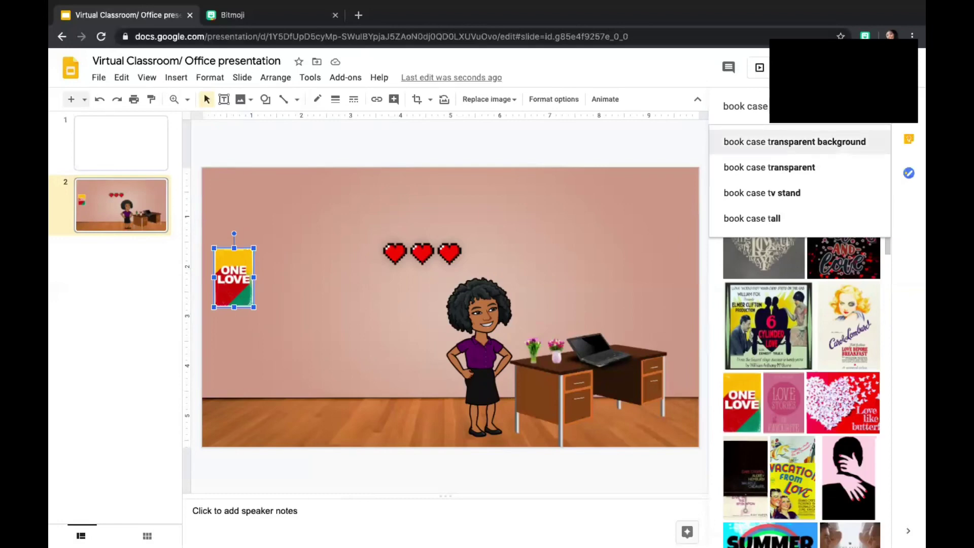
{"action": "left_click", "coordinate": [751, 147]}
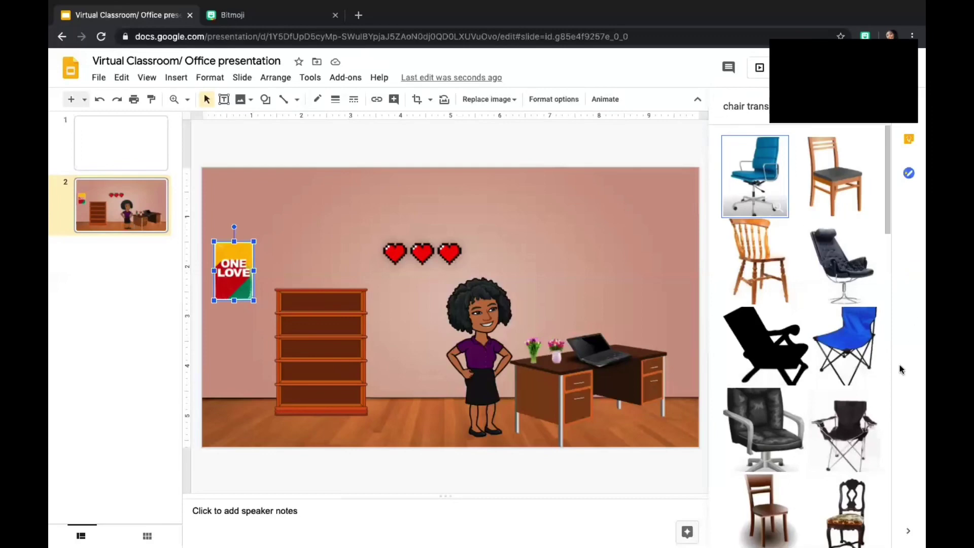
Try the light blue chair with the patterned oval back from the chair image results, and delete it from the slide
{"action": "scroll", "coordinate": [857, 421], "scroll_direction": "down", "scroll_amount": 5}
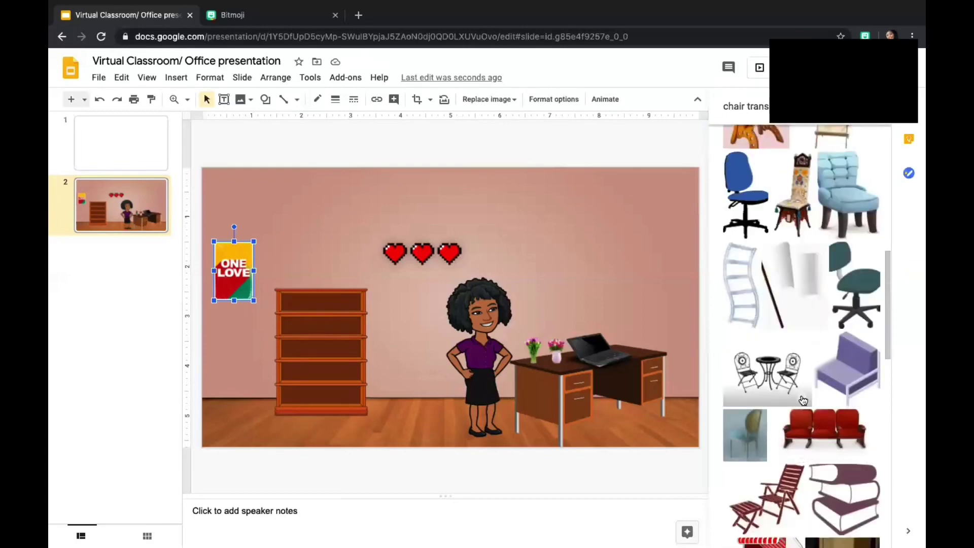
{"action": "left_click", "coordinate": [758, 432]}
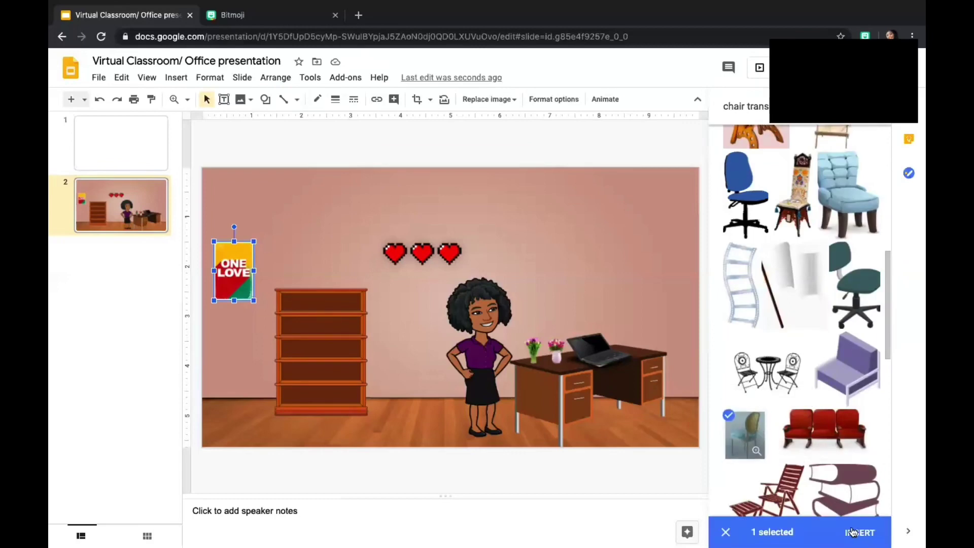
{"action": "scroll", "coordinate": [758, 432], "scroll_direction": "down", "scroll_amount": 6}
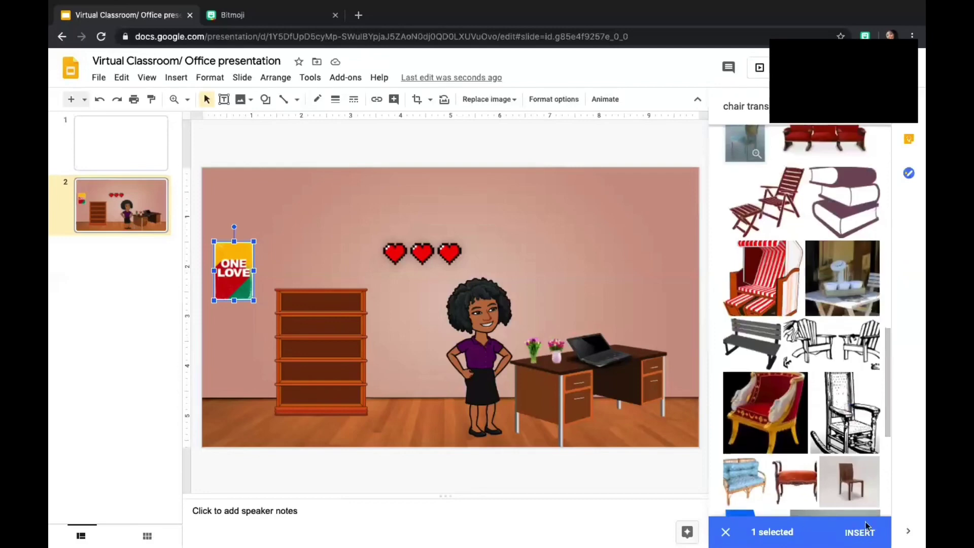
{"action": "left_click", "coordinate": [859, 531]}
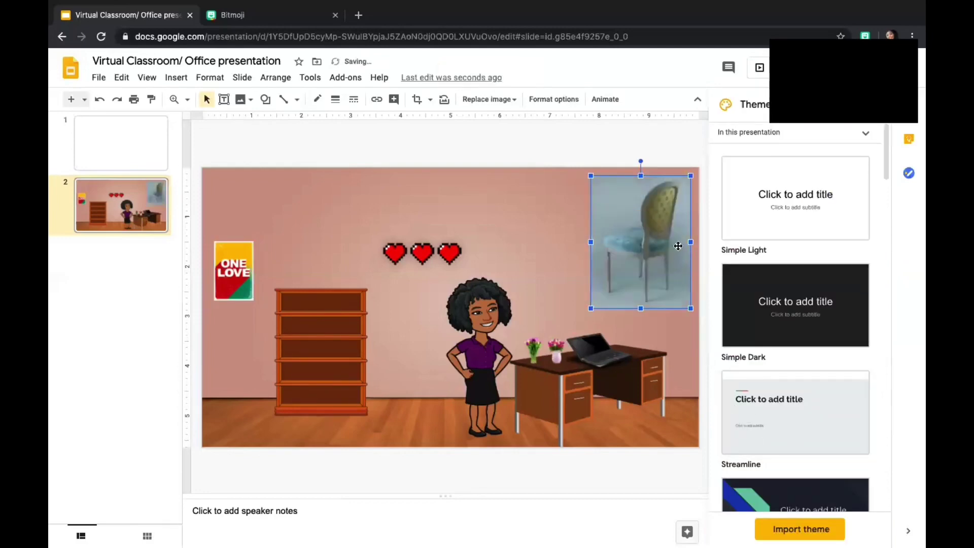
{"action": "key", "text": "Delete"}
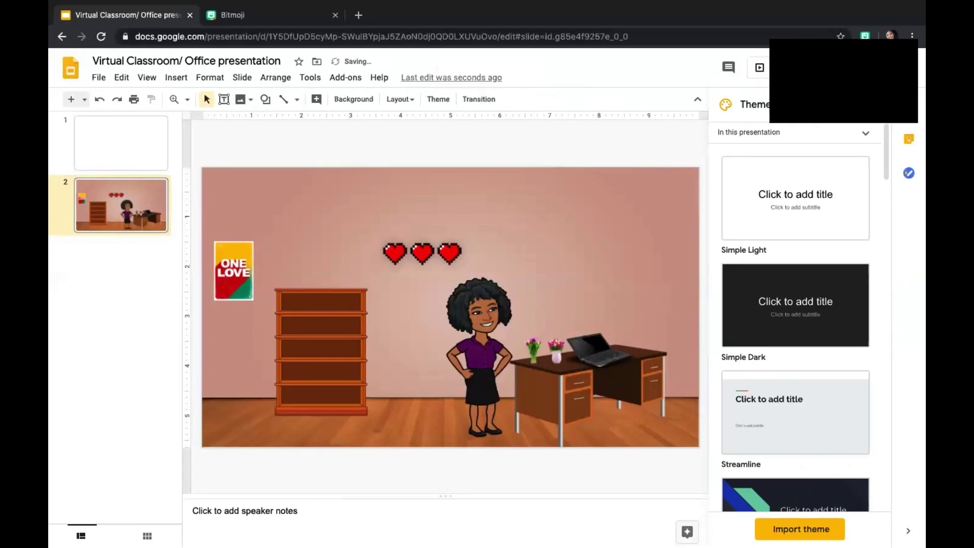
Return to the chair image results and flip the desk horizontally
{"action": "left_click", "coordinate": [878, 105]}
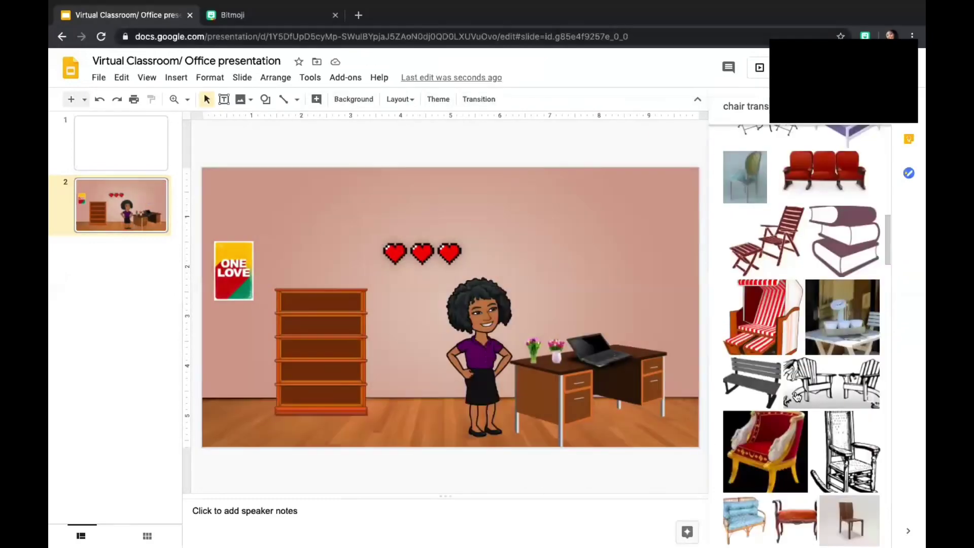
{"action": "left_click", "coordinate": [640, 391]}
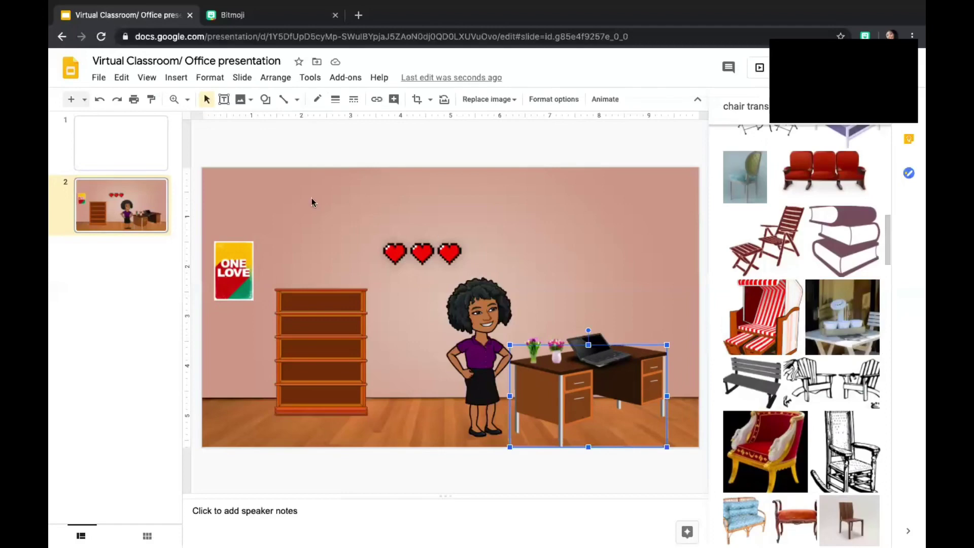
{"action": "left_click", "coordinate": [276, 77]}
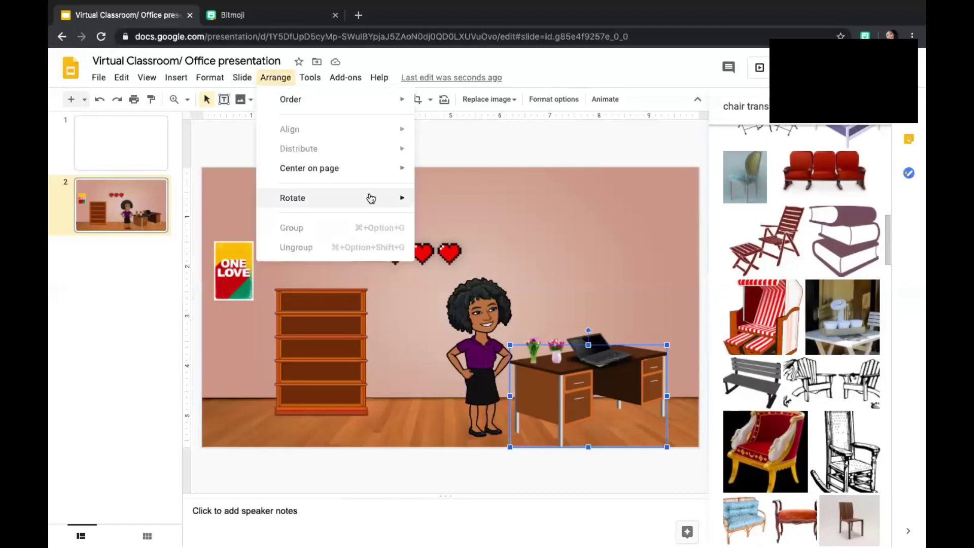
{"action": "mouse_move", "coordinate": [378, 198]}
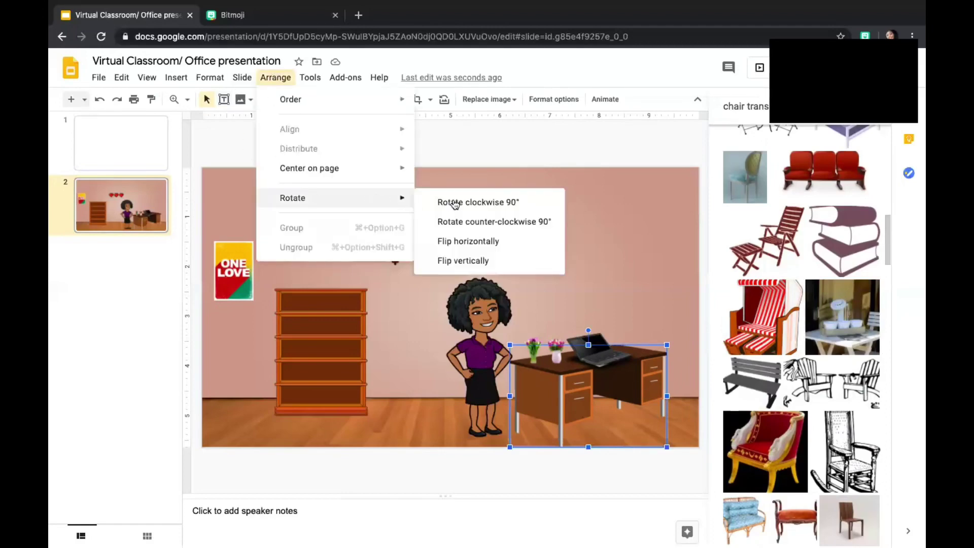
{"action": "left_click", "coordinate": [474, 241]}
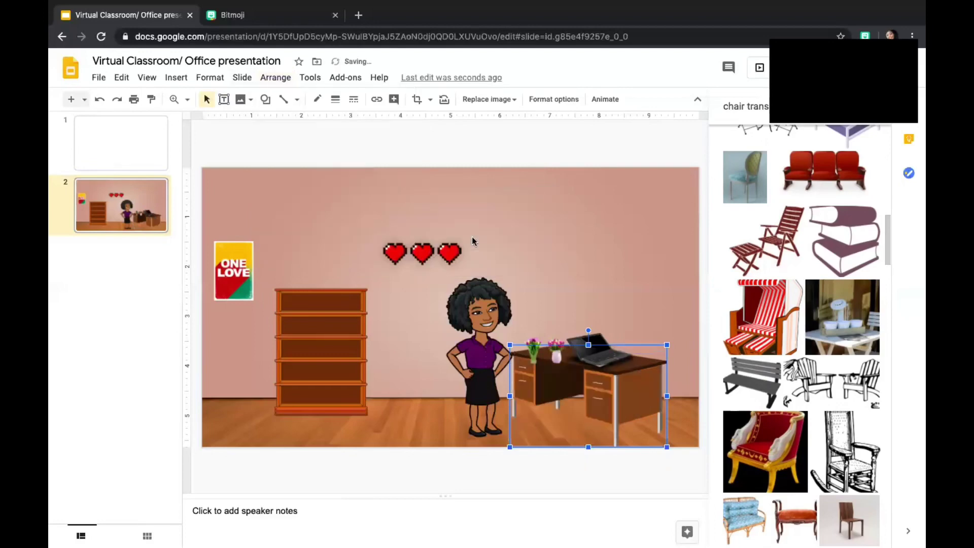
Insert the wooden chair with a dark seat from the chair image results
{"action": "scroll", "coordinate": [822, 294], "scroll_direction": "down", "scroll_amount": 5}
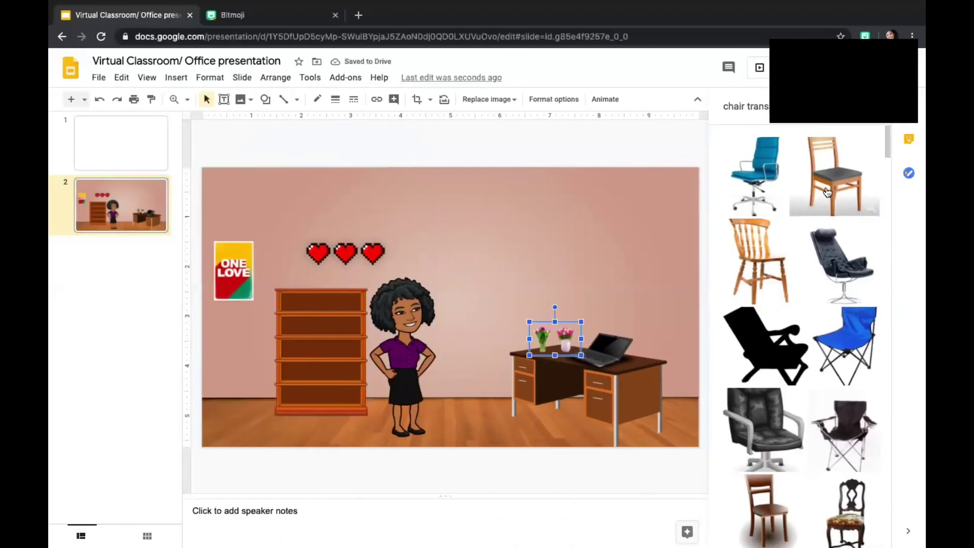
{"action": "left_click", "coordinate": [824, 198]}
{"action": "left_click", "coordinate": [872, 531]}
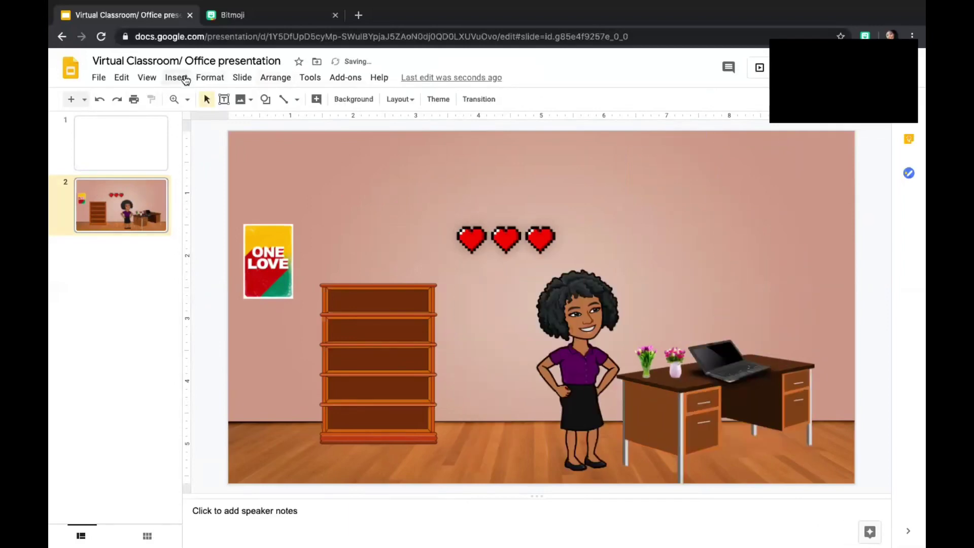
Reopen the web image search for "chair transparent background" and browse its results for a suitable desk chair
{"action": "left_click", "coordinate": [176, 77]}
{"action": "mouse_move", "coordinate": [282, 103]}
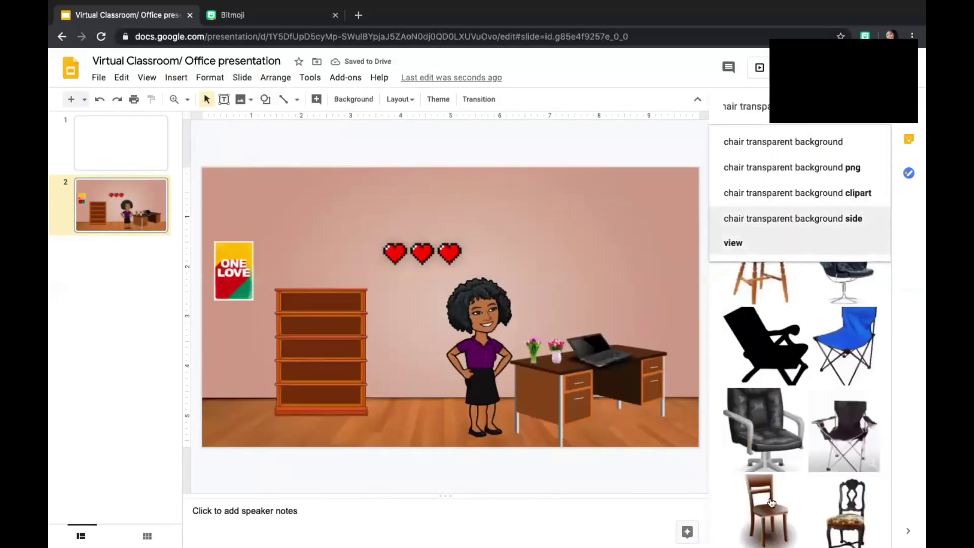
{"action": "scroll", "coordinate": [813, 374], "scroll_direction": "down", "scroll_amount": 5}
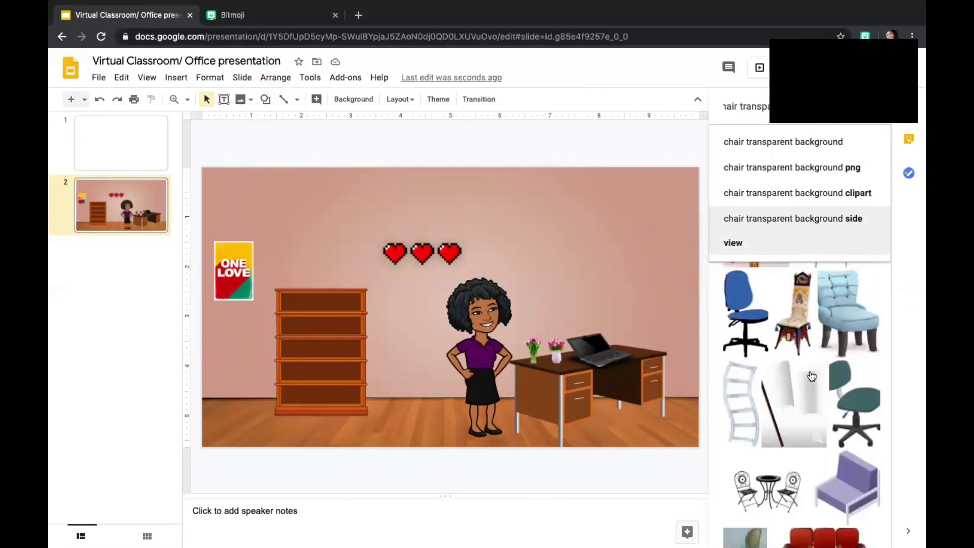
{"action": "scroll", "coordinate": [845, 413], "scroll_direction": "down", "scroll_amount": 5}
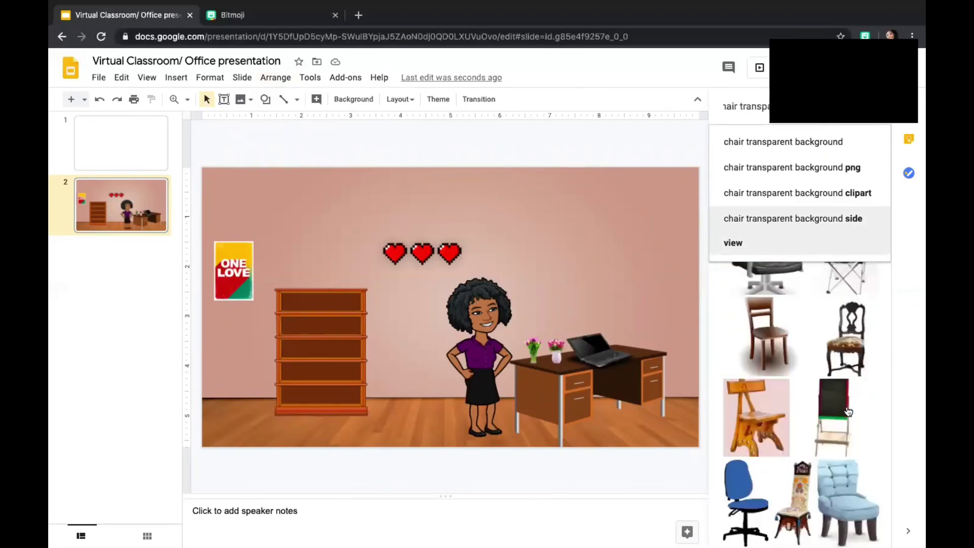
{"action": "scroll", "coordinate": [847, 412], "scroll_direction": "up", "scroll_amount": 1}
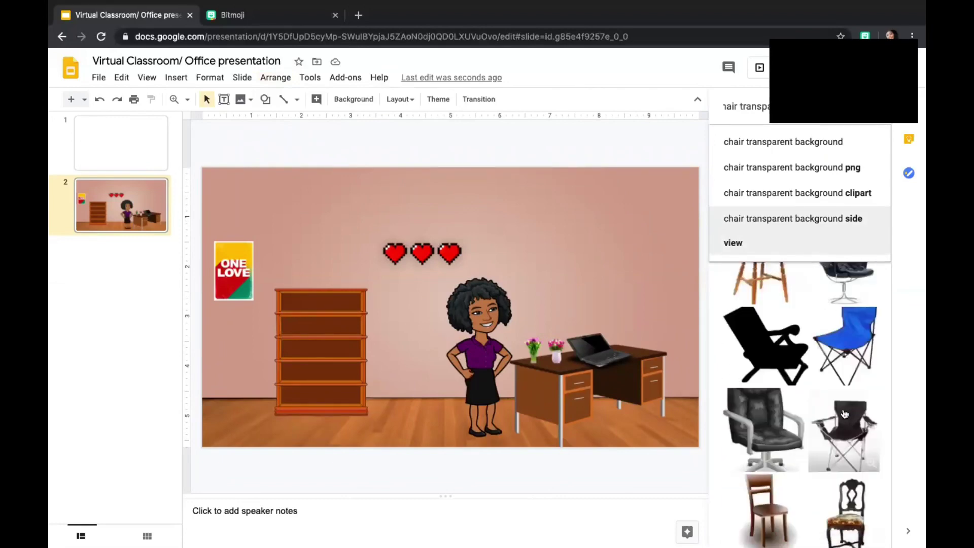
{"action": "scroll", "coordinate": [845, 413], "scroll_direction": "down", "scroll_amount": 6}
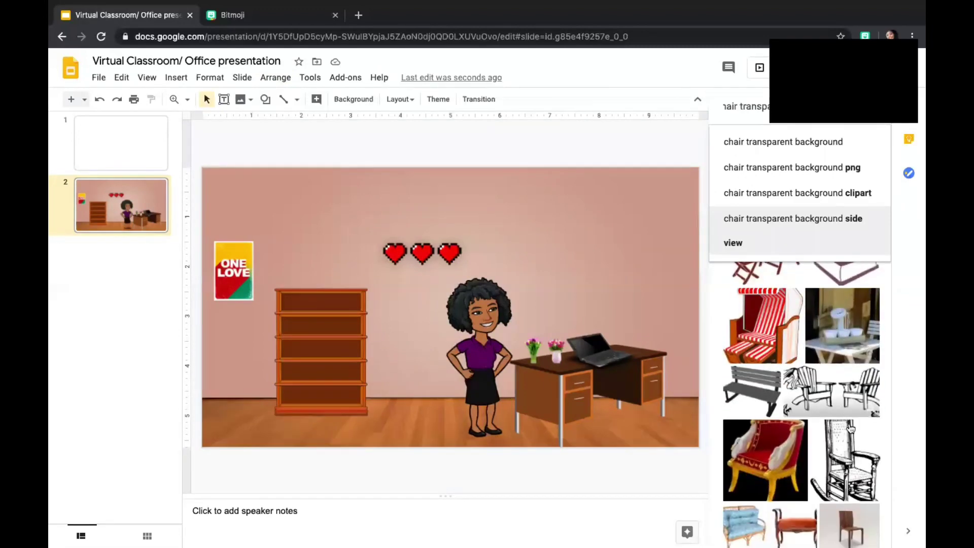
{"action": "scroll", "coordinate": [850, 428], "scroll_direction": "down", "scroll_amount": 4}
{"action": "scroll", "coordinate": [851, 428], "scroll_direction": "up", "scroll_amount": 12}
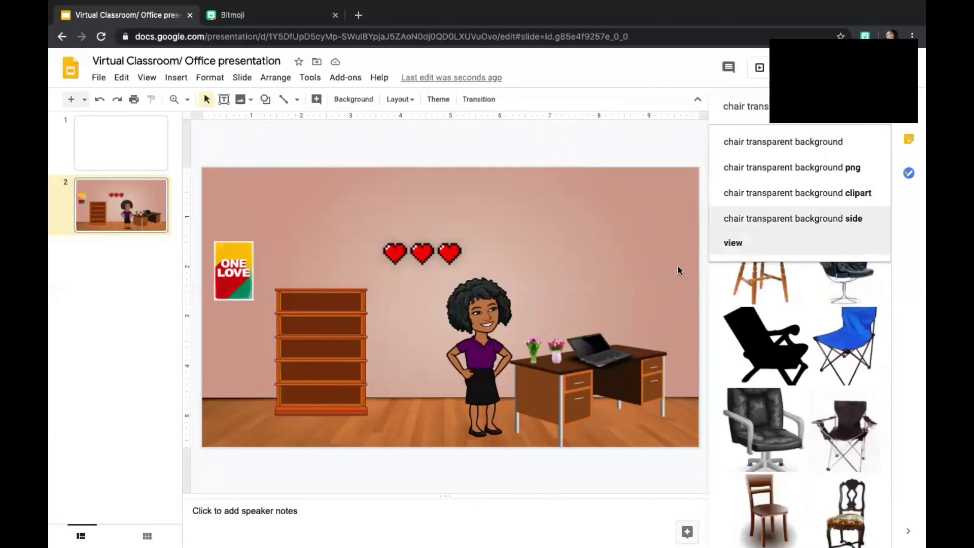
{"action": "key", "text": "Return"}
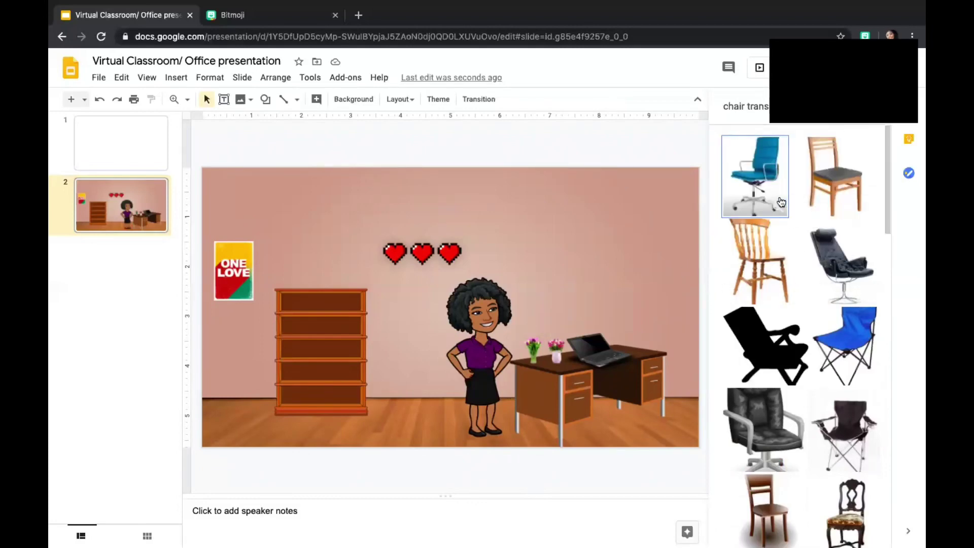
Insert the blue wheeled office chair image, shrink it, and place it at the right end of the desk
{"action": "left_click_drag", "start_coordinate": [771, 191], "coordinate": [644, 356]}
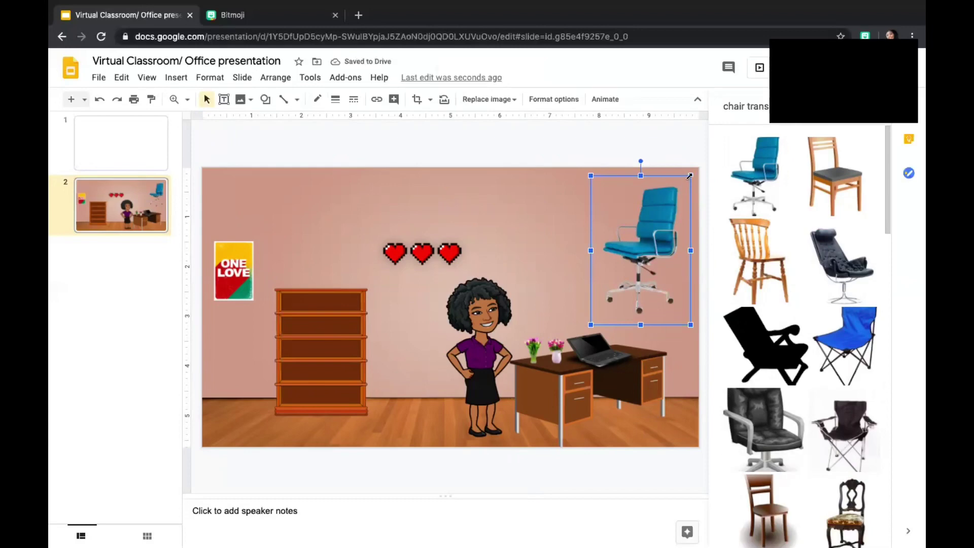
{"action": "left_click_drag", "start_coordinate": [681, 184], "coordinate": [653, 225]}
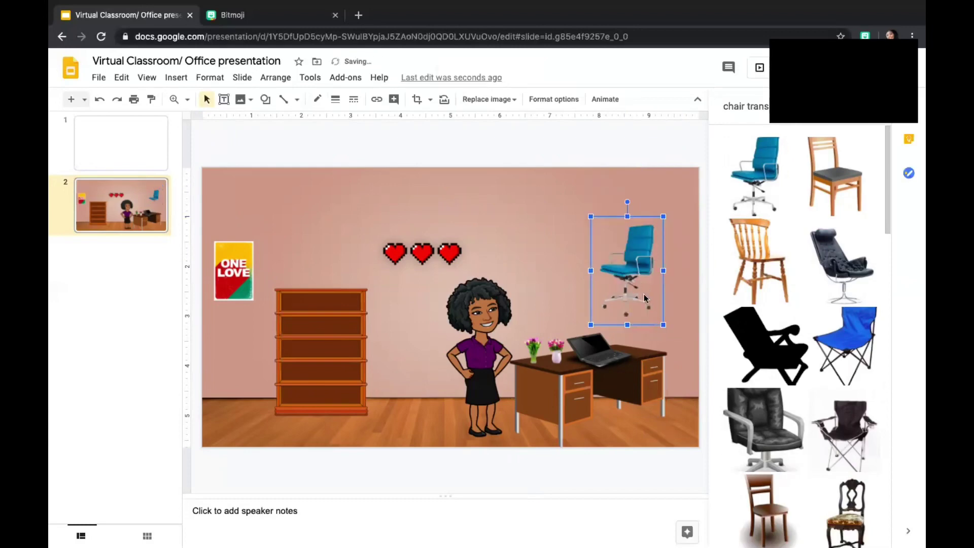
{"action": "left_click_drag", "start_coordinate": [645, 299], "coordinate": [670, 384]}
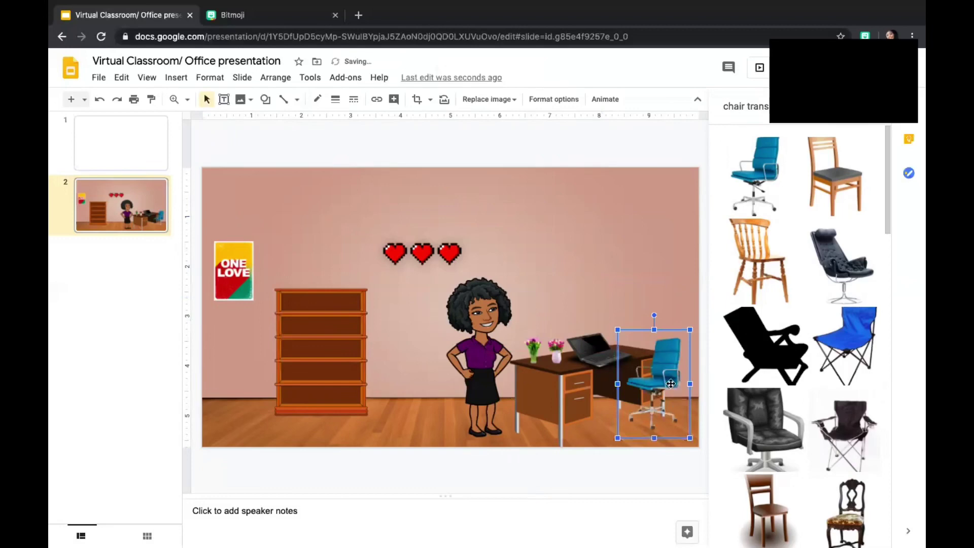
Enlarge the blue office chair slightly and settle it at the slide's lower-right corner beside the desk
{"action": "left_click_drag", "start_coordinate": [690, 329], "coordinate": [705, 306]}
{"action": "left_click", "coordinate": [677, 354]}
{"action": "left_click_drag", "start_coordinate": [687, 359], "coordinate": [688, 379]}
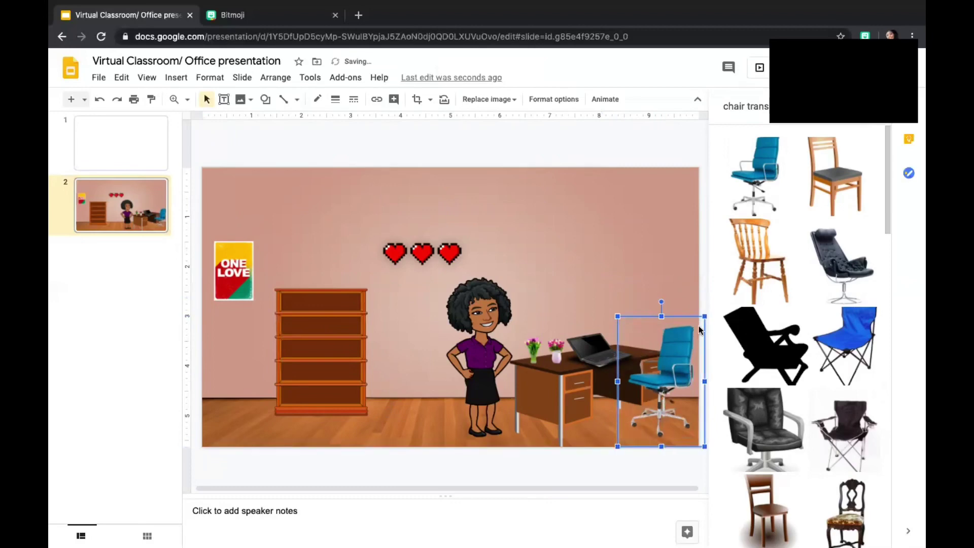
{"action": "left_click_drag", "start_coordinate": [704, 316], "coordinate": [700, 321]}
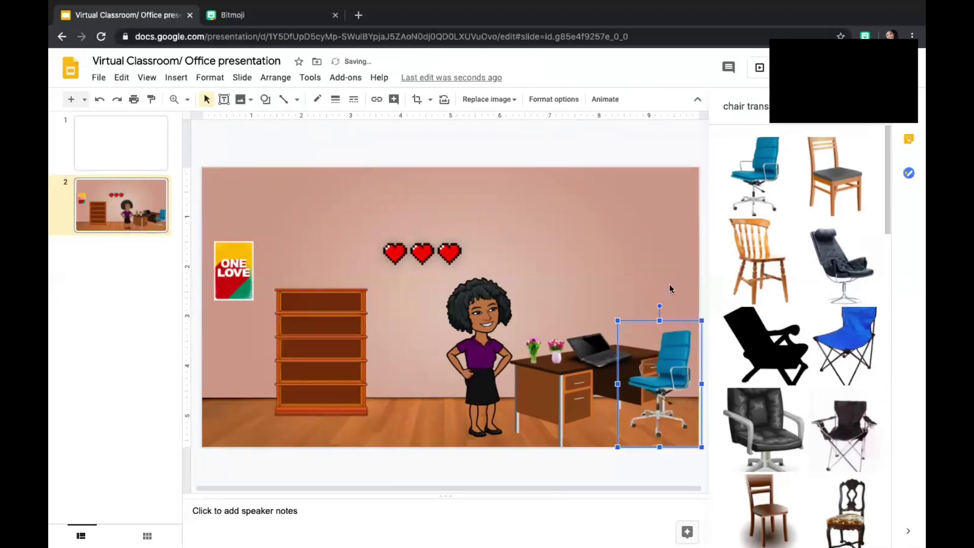
{"action": "left_click", "coordinate": [666, 252]}
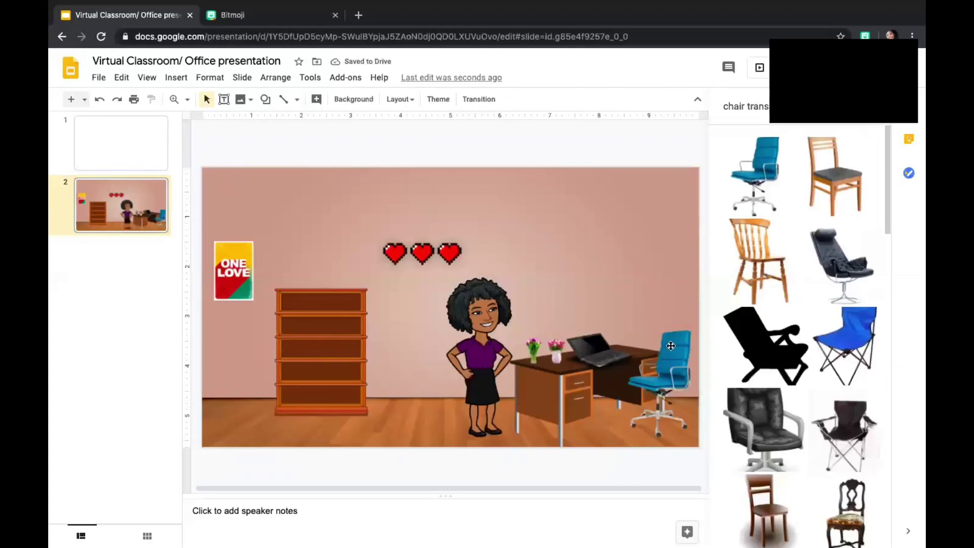
Shrink the desk slightly from its upper-right corner, keeping its left end beside the Bitmoji
{"action": "left_click", "coordinate": [580, 385]}
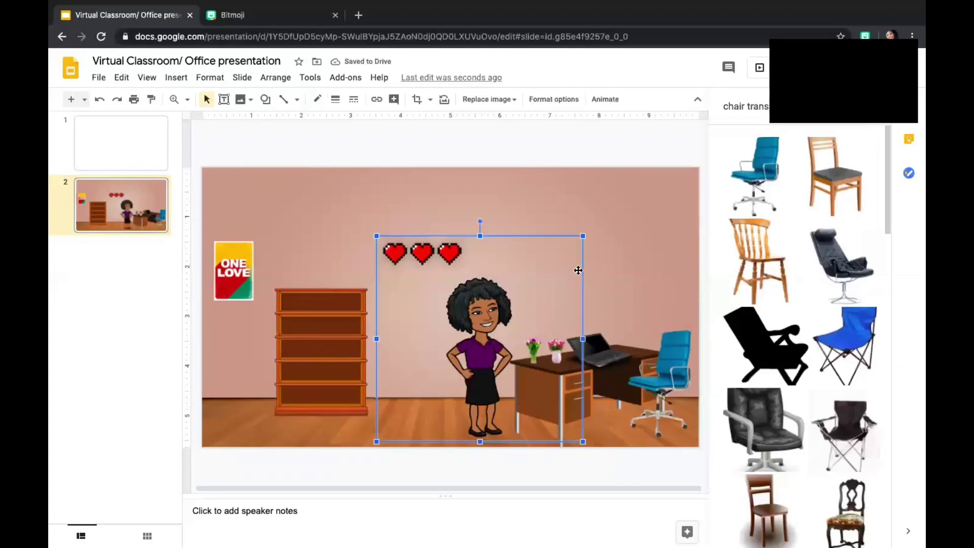
{"action": "left_click", "coordinate": [638, 350]}
{"action": "left_click", "coordinate": [563, 401]}
{"action": "left_click", "coordinate": [584, 415]}
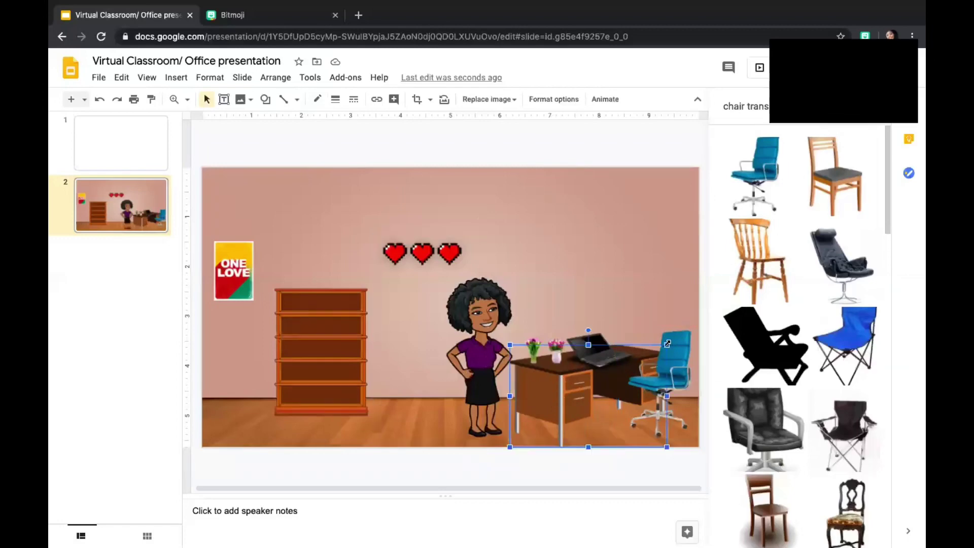
{"action": "left_click_drag", "start_coordinate": [665, 345], "coordinate": [662, 347]}
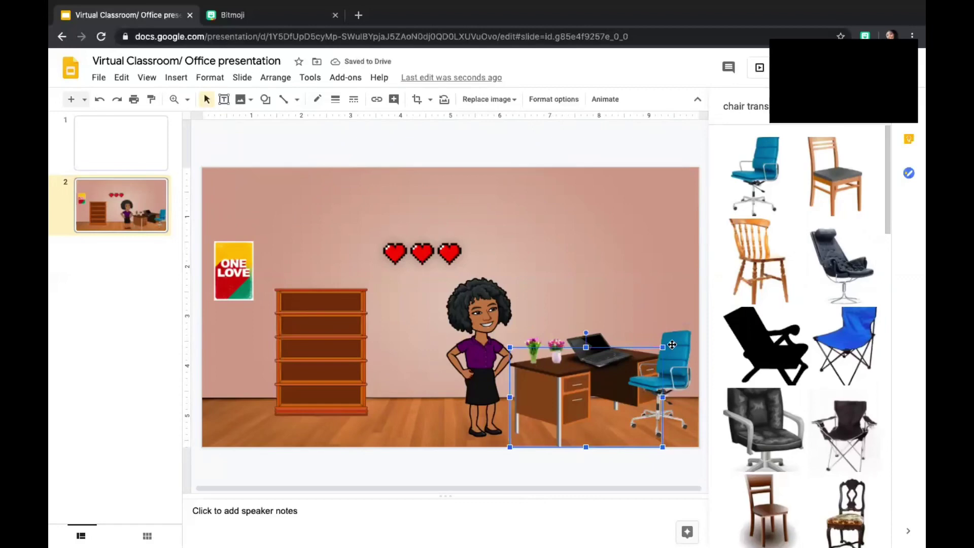
{"action": "left_click", "coordinate": [670, 265]}
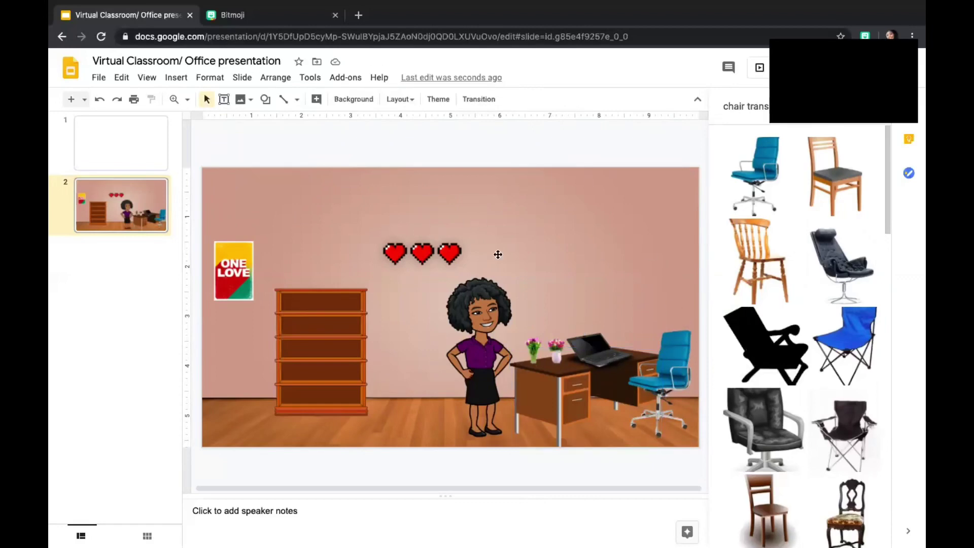
Insert the "invisible boy" book cover from the Downloads folder, shrink it, and stand it on the bookcase's fourth shelf at the left
{"action": "left_click", "coordinate": [176, 79]}
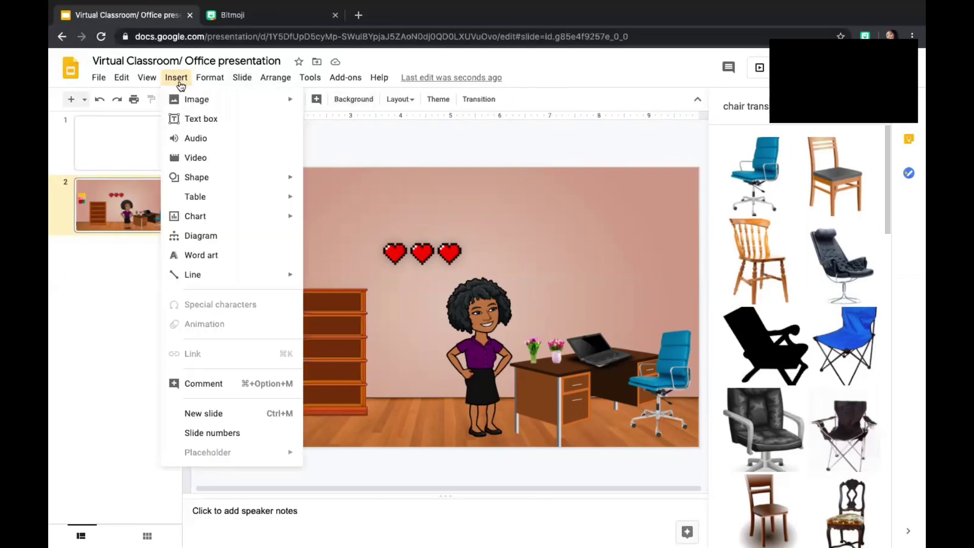
{"action": "mouse_move", "coordinate": [198, 100]}
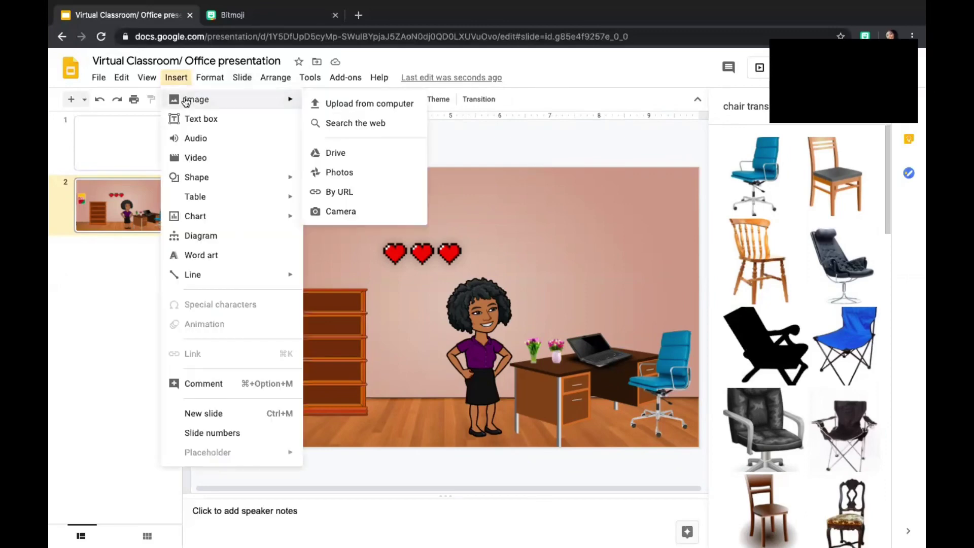
{"action": "left_click", "coordinate": [364, 107]}
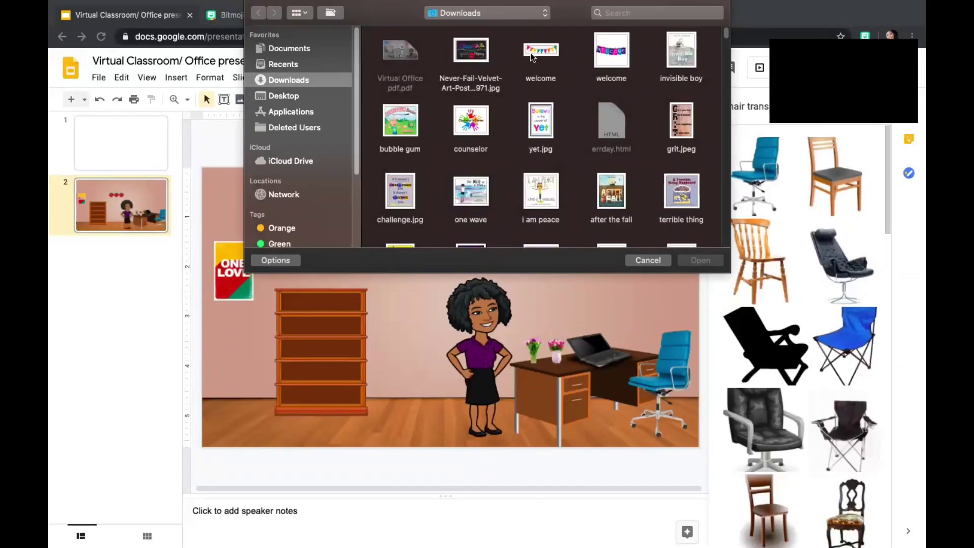
{"action": "left_click", "coordinate": [681, 51]}
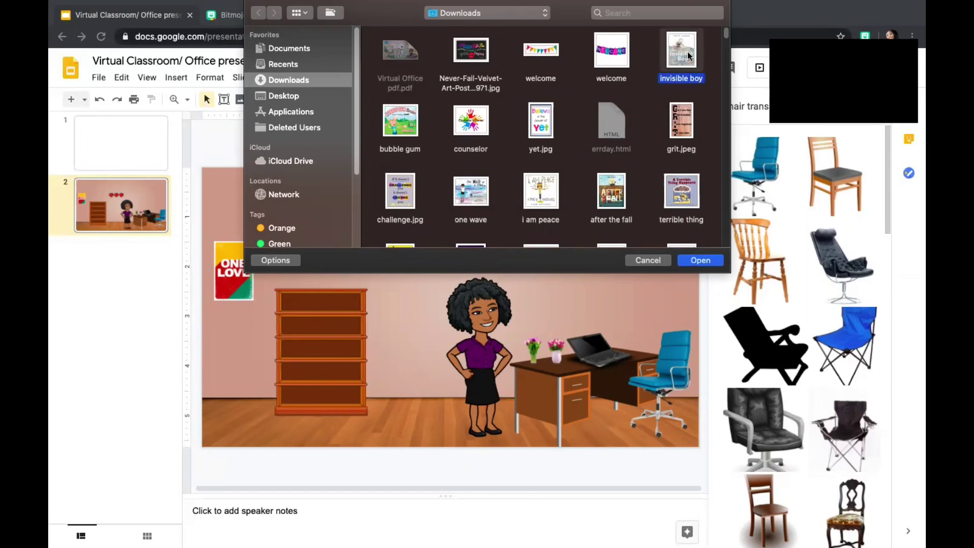
{"action": "left_click", "coordinate": [700, 259]}
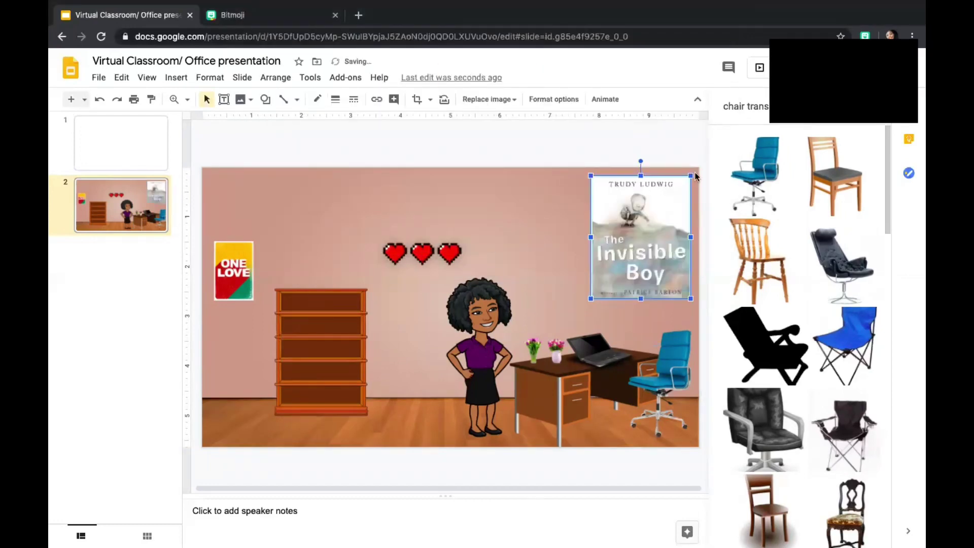
{"action": "left_click_drag", "start_coordinate": [692, 176], "coordinate": [643, 234]}
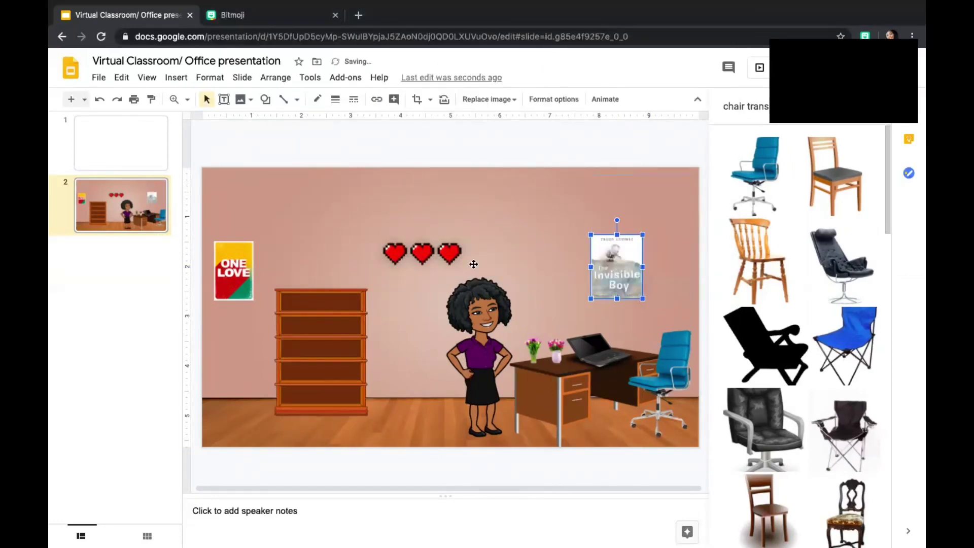
{"action": "left_click_drag", "start_coordinate": [473, 264], "coordinate": [297, 373]}
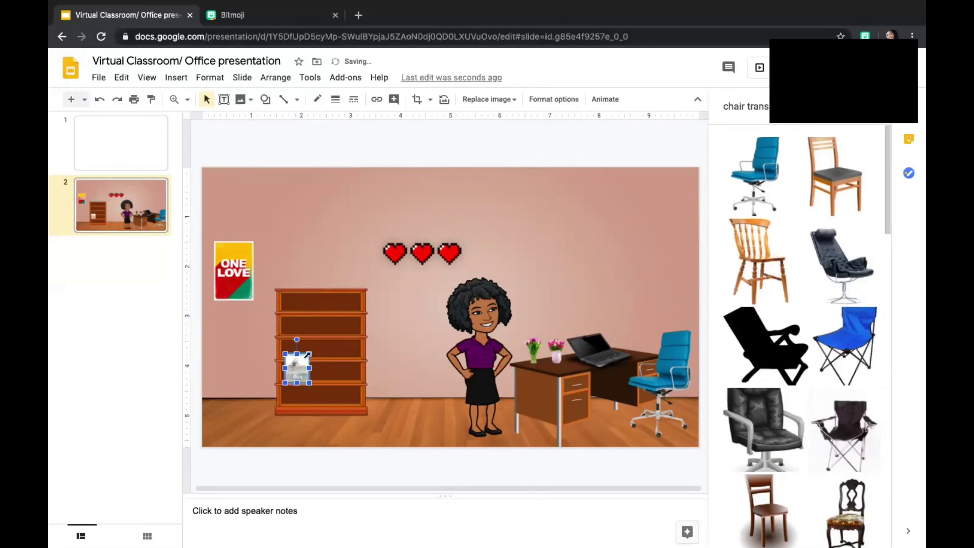
{"action": "left_click", "coordinate": [312, 367]}
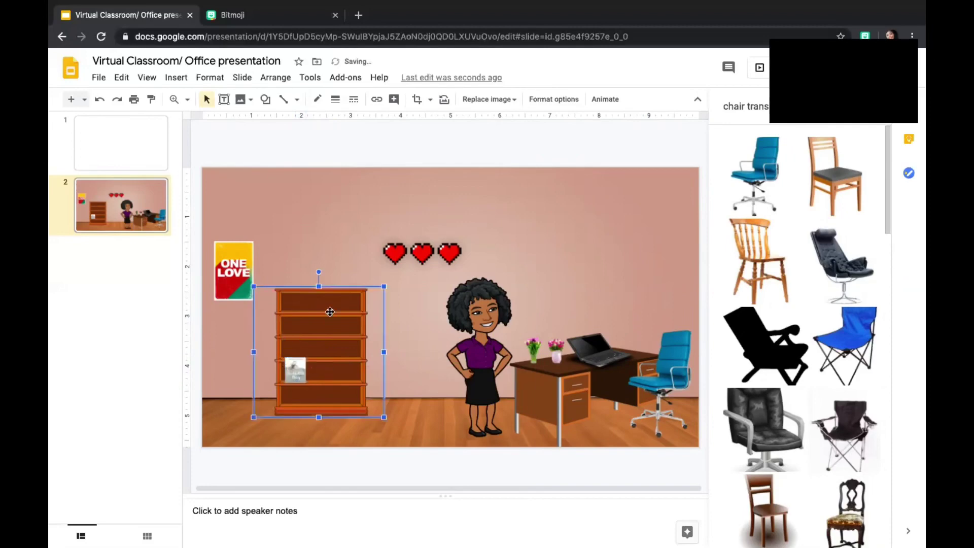
Search the web images for "glitter jar transparent background"
{"action": "left_click", "coordinate": [723, 107]}
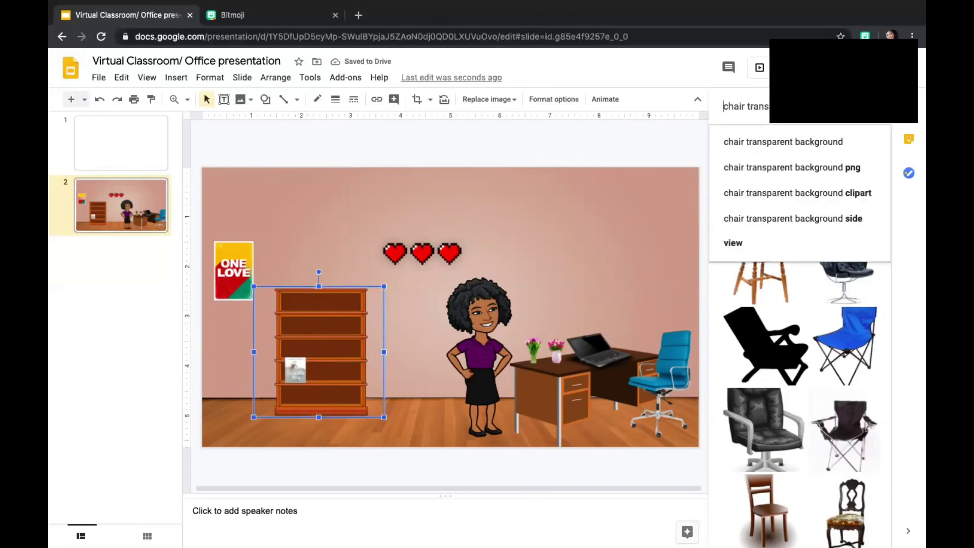
{"action": "double_click", "coordinate": [736, 105]}
{"action": "type", "text": "glitter"}
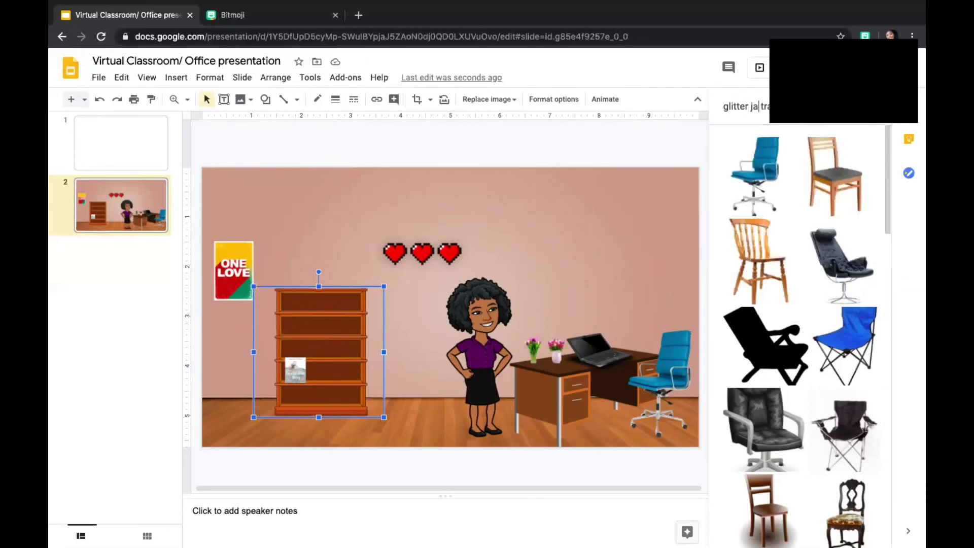
{"action": "type", "text": " jar"}
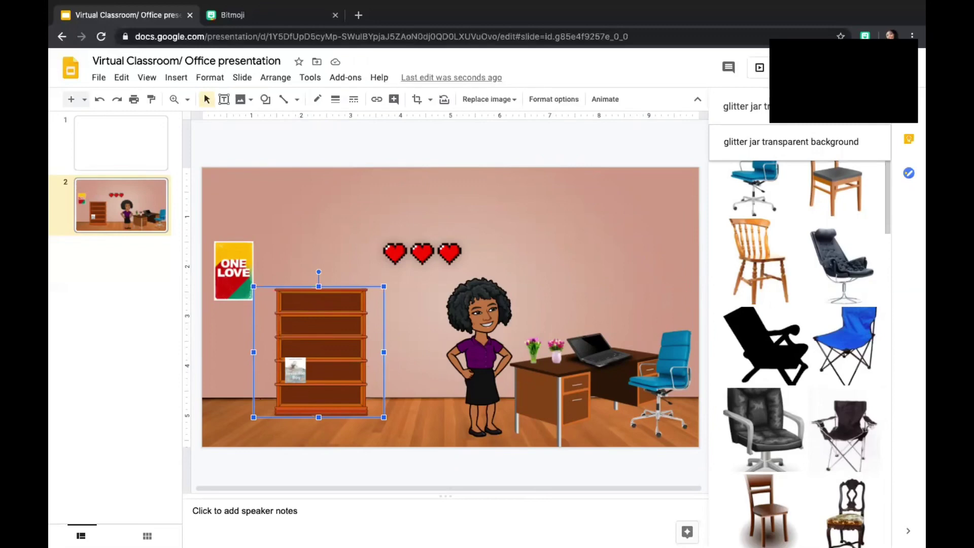
{"action": "left_click", "coordinate": [754, 142]}
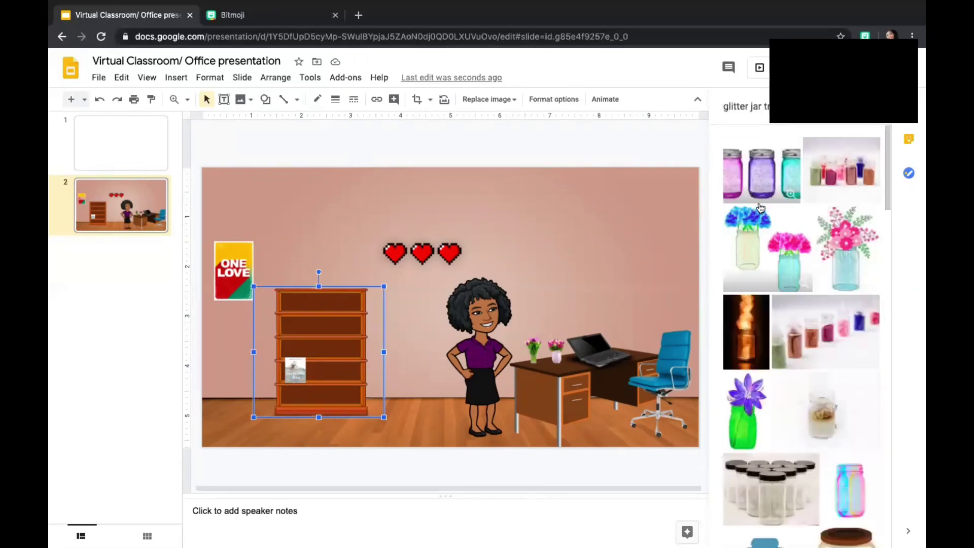
Insert the image of three glitter mason jars, shrink it onto the bookcase's second shelf, and shift the Bitmoji slightly left
{"action": "left_click", "coordinate": [777, 170]}
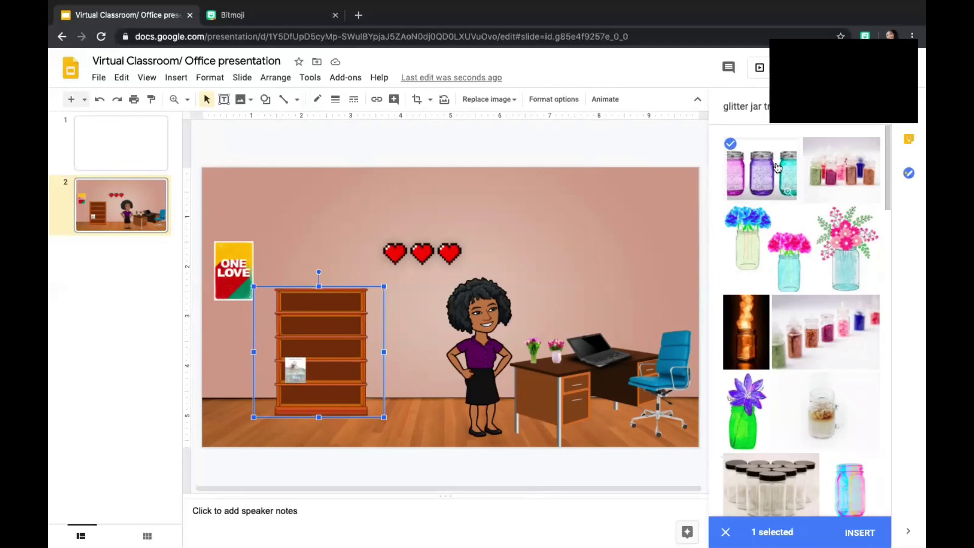
{"action": "left_click", "coordinate": [859, 532]}
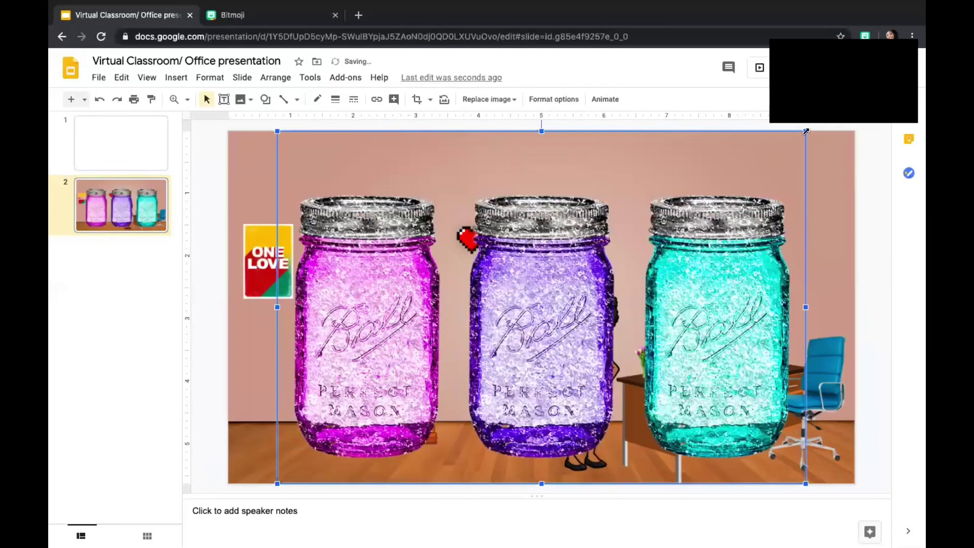
{"action": "left_click_drag", "start_coordinate": [490, 434], "coordinate": [395, 328]}
{"action": "left_click", "coordinate": [476, 381]}
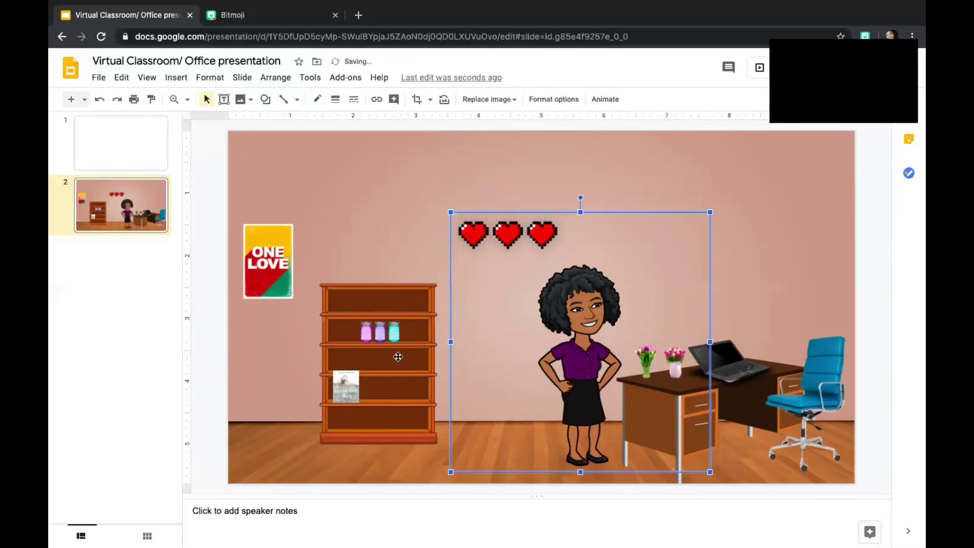
{"action": "mouse_move", "coordinate": [557, 356]}
{"action": "left_mouse_down"}
{"action": "mouse_move", "coordinate": [355, 358]}
{"action": "mouse_move", "coordinate": [538, 356]}
{"action": "left_mouse_up"}
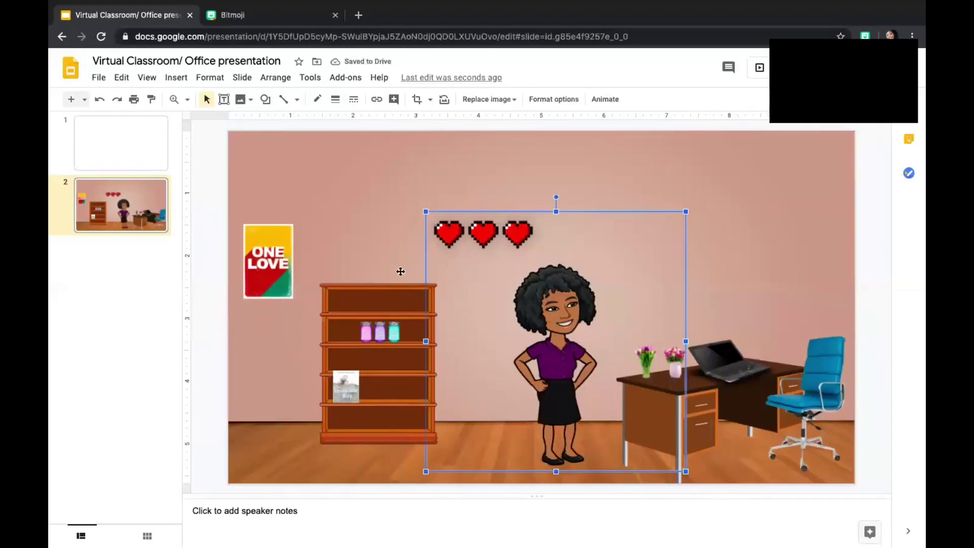
Insert the "one wave" book cover from the Downloads folder, shrink it, and place it on top of the bookcase
{"action": "left_click", "coordinate": [185, 81]}
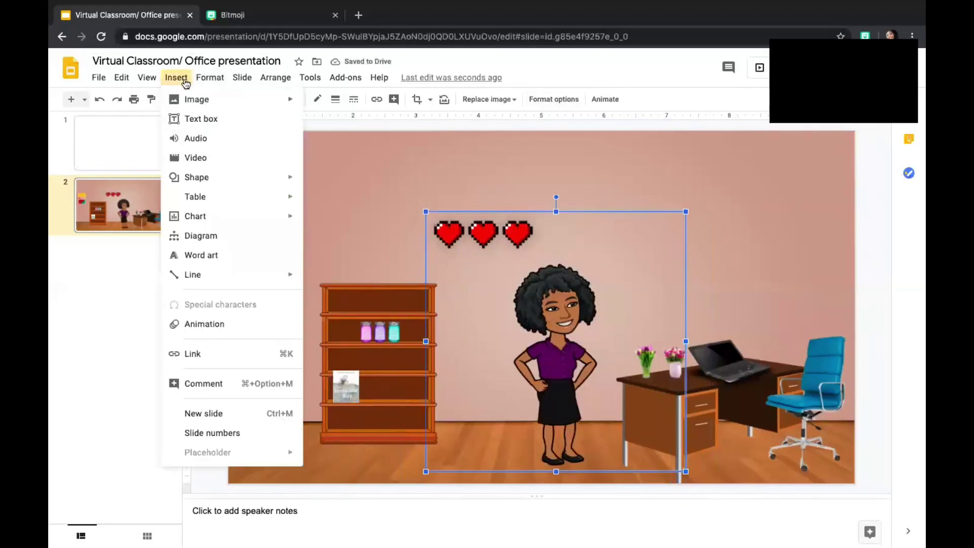
{"action": "mouse_move", "coordinate": [222, 100]}
{"action": "left_click", "coordinate": [365, 106]}
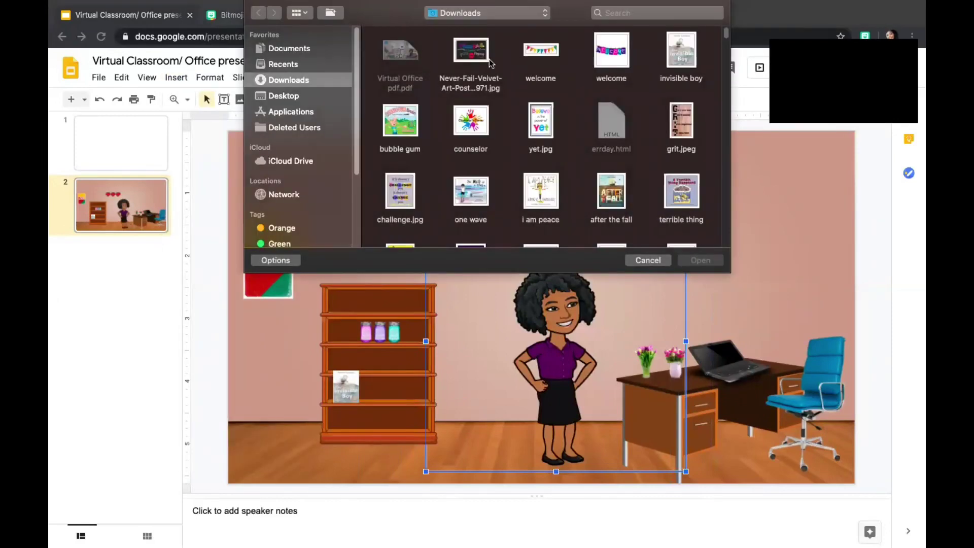
{"action": "double_click", "coordinate": [467, 196]}
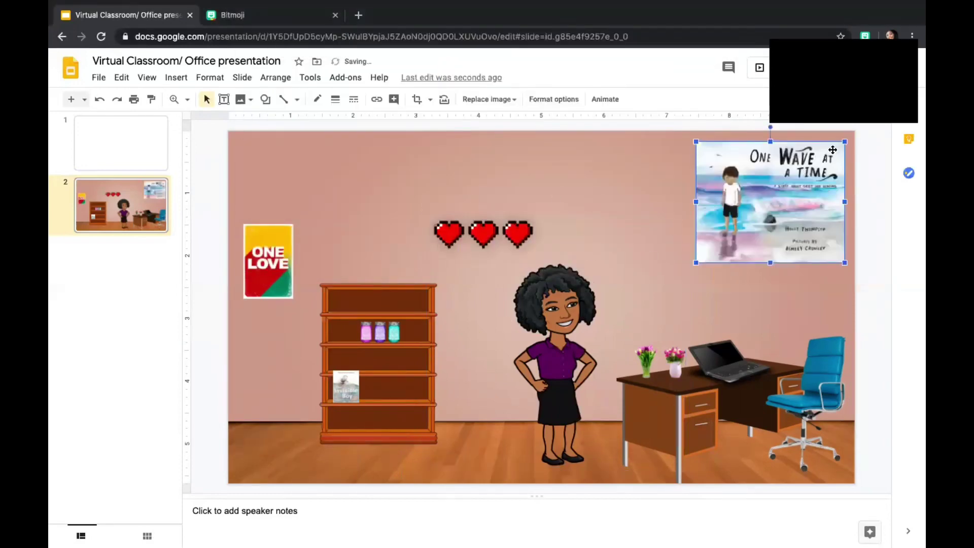
{"action": "left_click_drag", "start_coordinate": [845, 142], "coordinate": [752, 217]}
{"action": "left_click_drag", "start_coordinate": [472, 246], "coordinate": [379, 266]}
{"action": "left_click", "coordinate": [467, 314]}
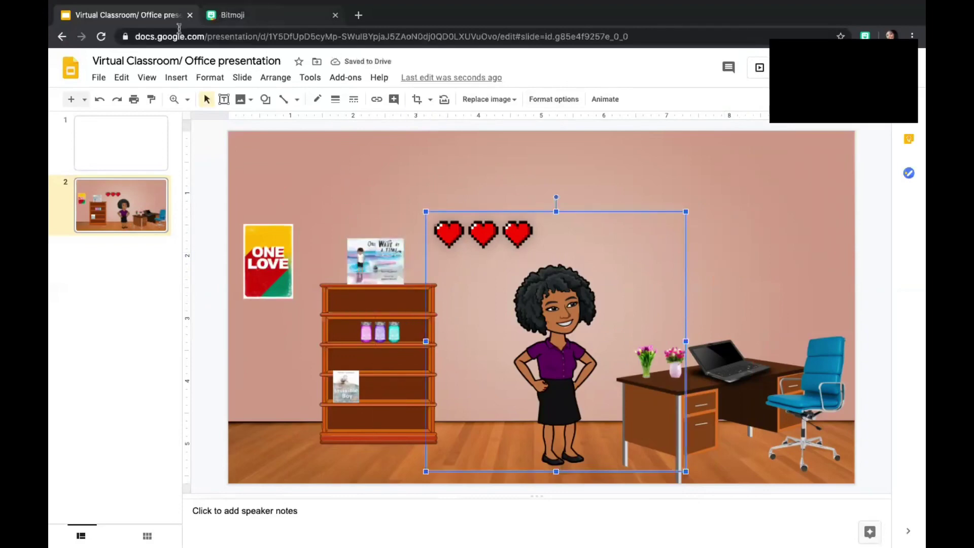
{"action": "left_click", "coordinate": [176, 77]}
{"action": "mouse_move", "coordinate": [208, 99]}
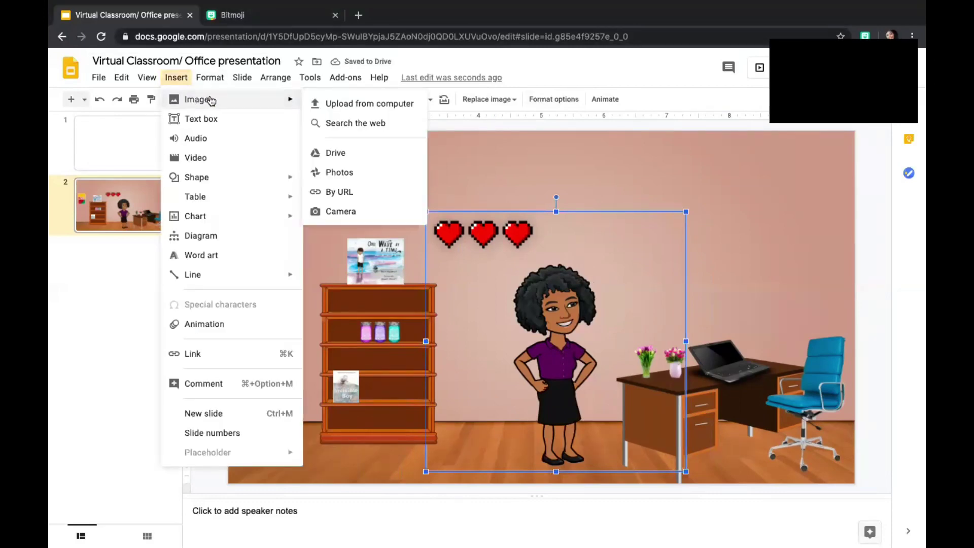
{"action": "left_click", "coordinate": [327, 122]}
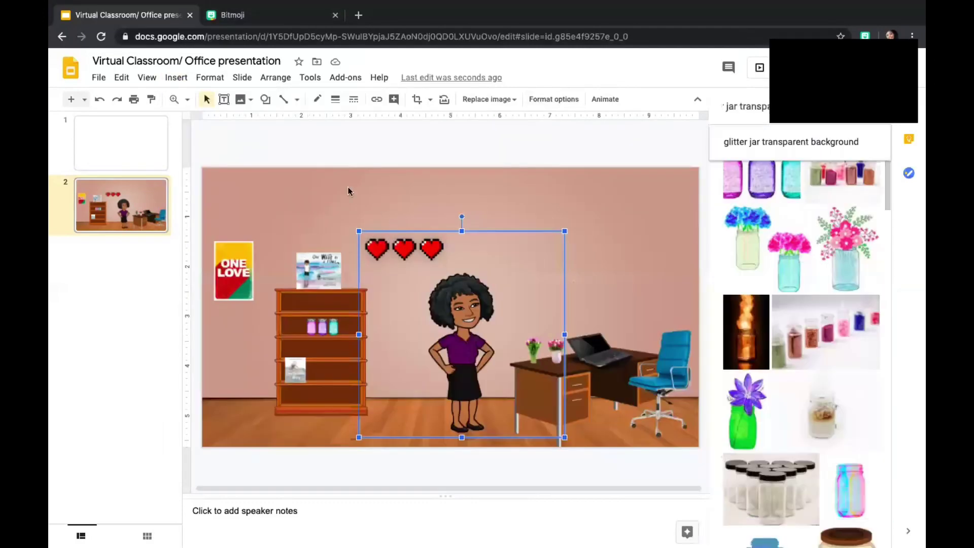
Insert the "after the fall" book cover from the Downloads folder, shrink it, and place it on the bookcase's fourth shelf at the right
{"action": "left_click", "coordinate": [176, 77]}
{"action": "mouse_move", "coordinate": [278, 102]}
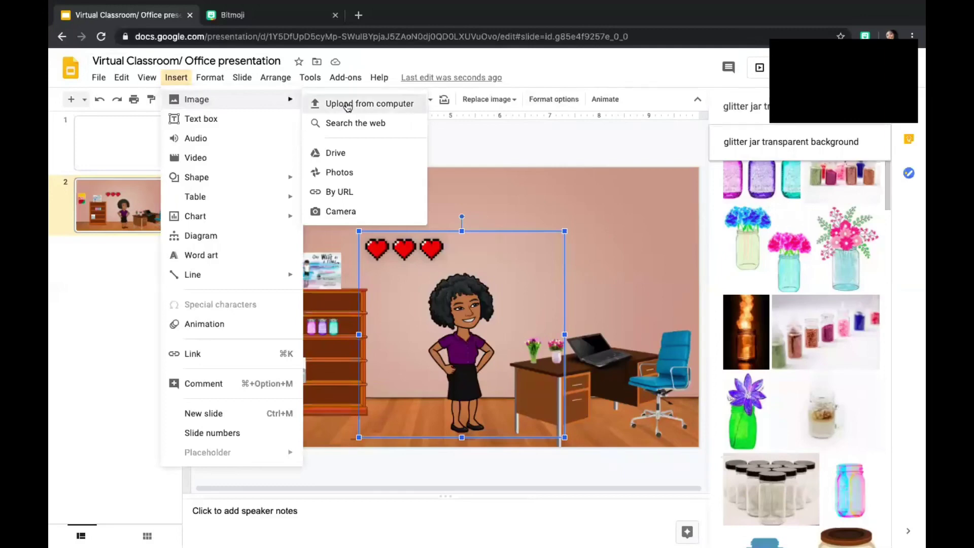
{"action": "left_click", "coordinate": [320, 102]}
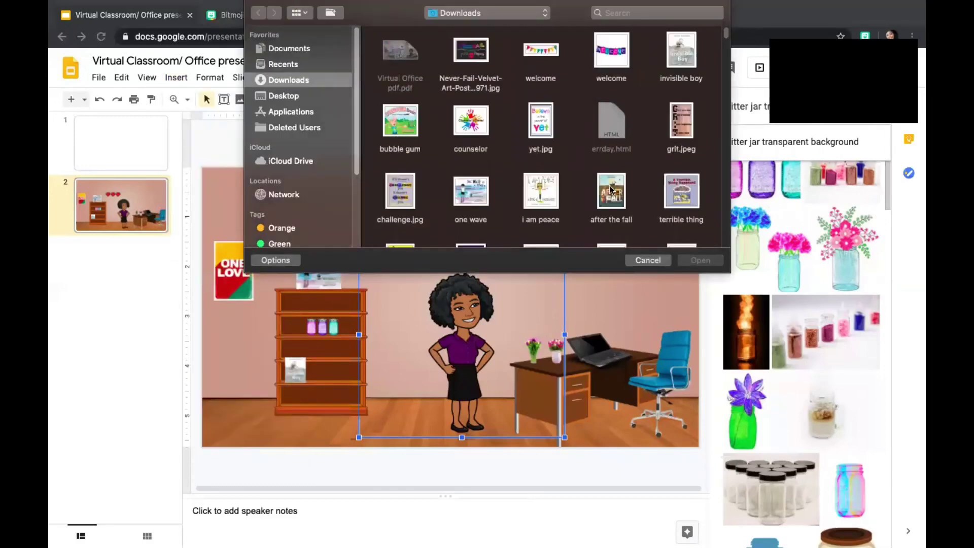
{"action": "left_click", "coordinate": [612, 196]}
{"action": "double_click", "coordinate": [612, 196]}
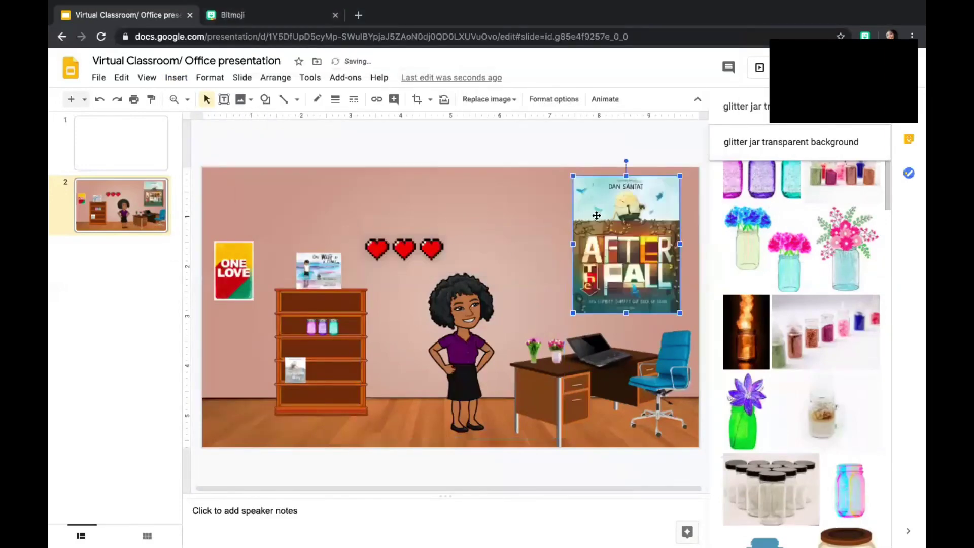
{"action": "left_click_drag", "start_coordinate": [679, 173], "coordinate": [613, 263]}
{"action": "left_click_drag", "start_coordinate": [594, 298], "coordinate": [347, 374]}
{"action": "left_click", "coordinate": [383, 357]}
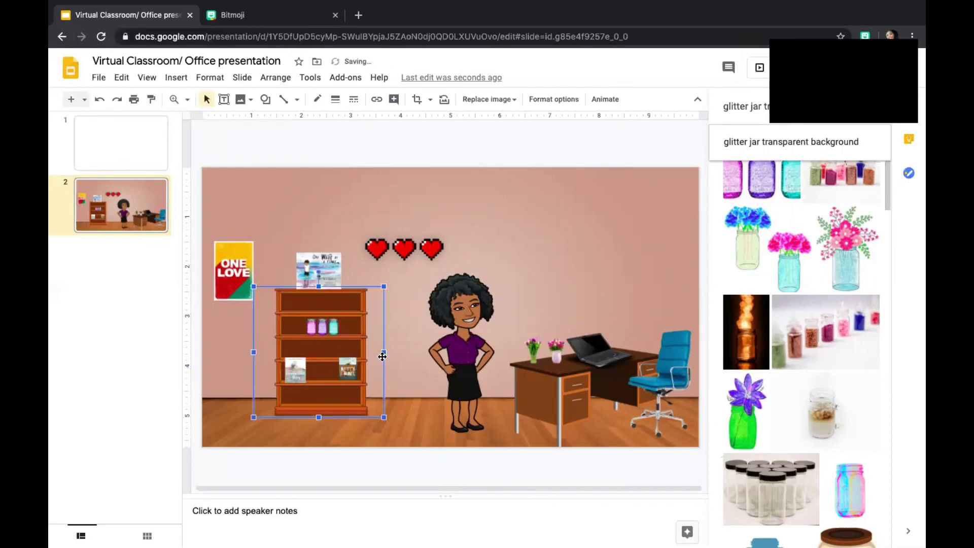
Enlarge the After the Fall cover slightly and move it to the right end of the bookcase's top shelf
{"action": "left_click", "coordinate": [349, 372]}
{"action": "left_click_drag", "start_coordinate": [355, 358], "coordinate": [360, 353]}
{"action": "left_click", "coordinate": [381, 358]}
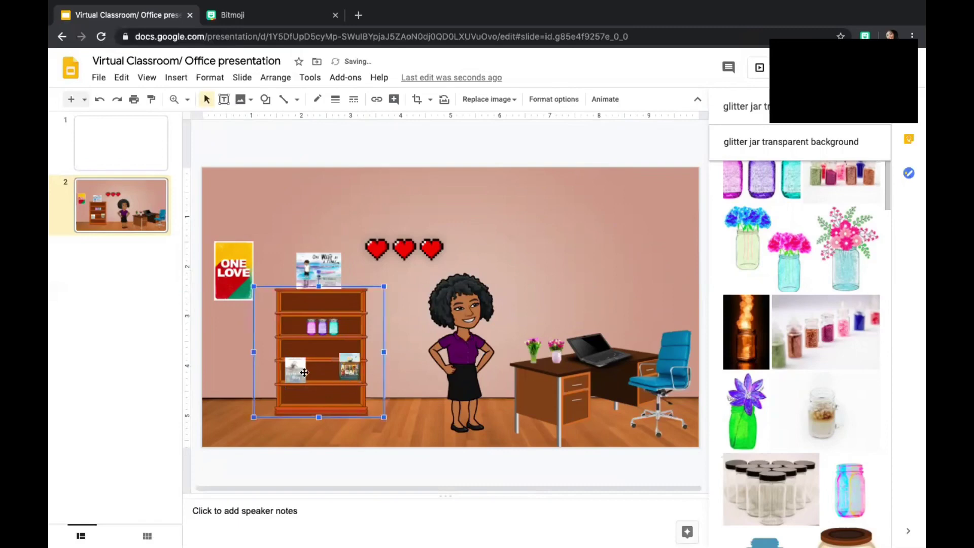
{"action": "left_click_drag", "start_coordinate": [348, 370], "coordinate": [352, 292]}
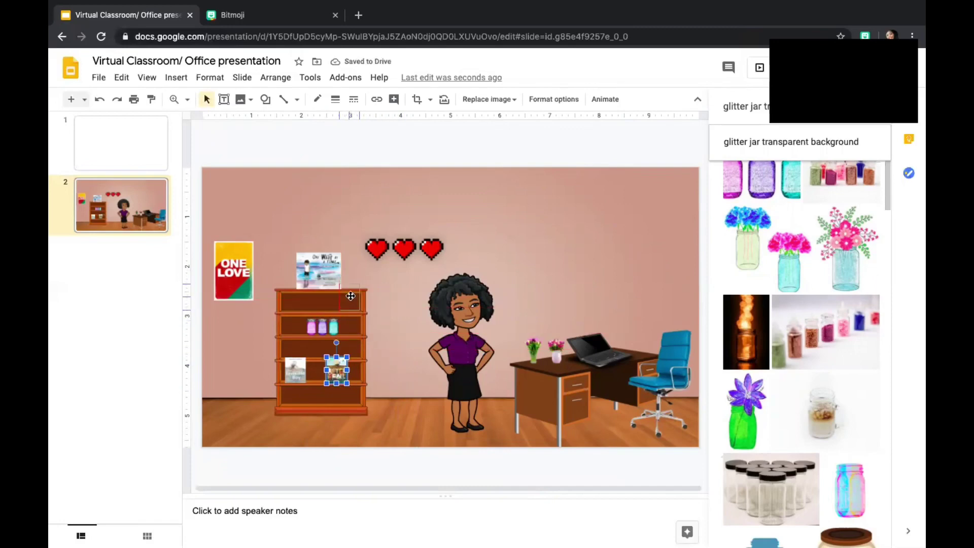
{"action": "left_click", "coordinate": [379, 329]}
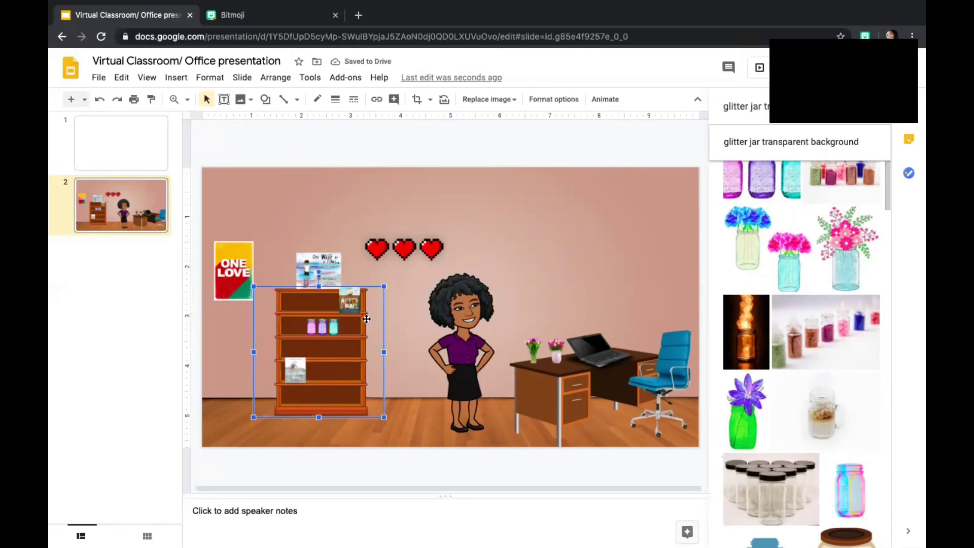
{"action": "left_click", "coordinate": [334, 224]}
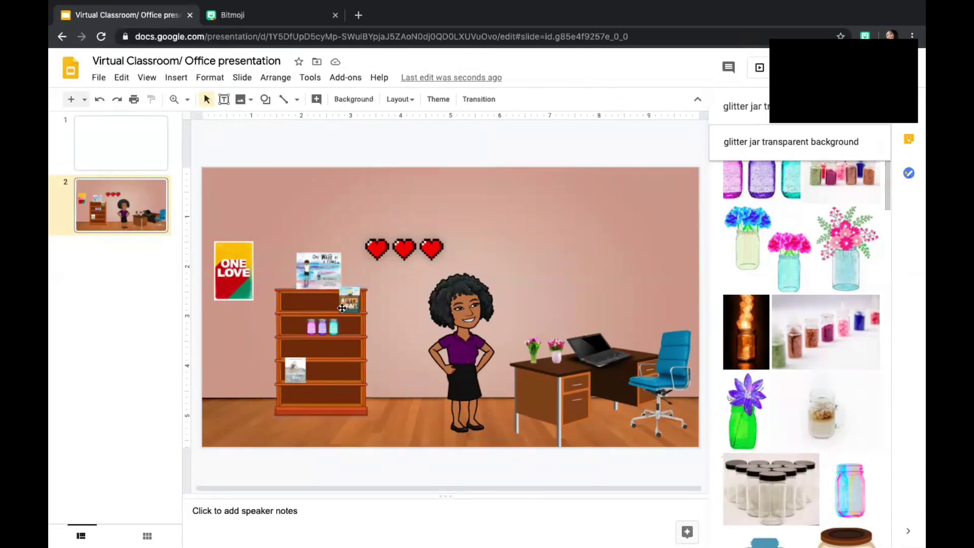
{"action": "right_click", "coordinate": [354, 302]}
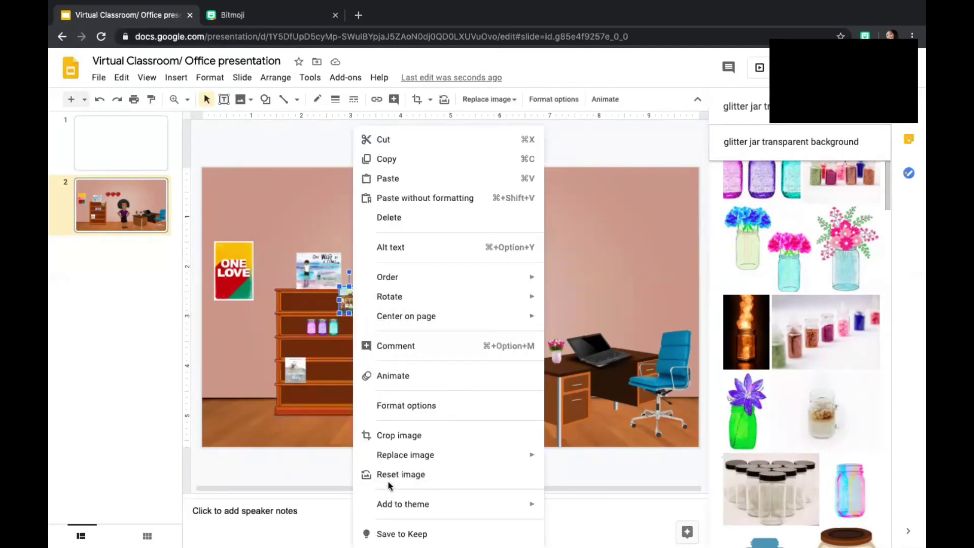
{"action": "left_click", "coordinate": [299, 191]}
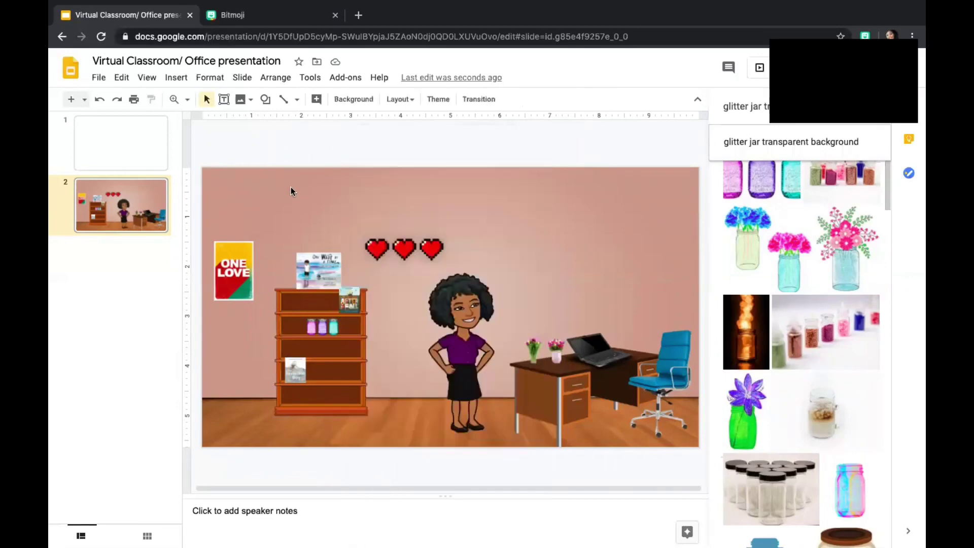
Switch to the Bitmoji browser tab and load youtube.com in it
{"action": "left_click", "coordinate": [288, 17]}
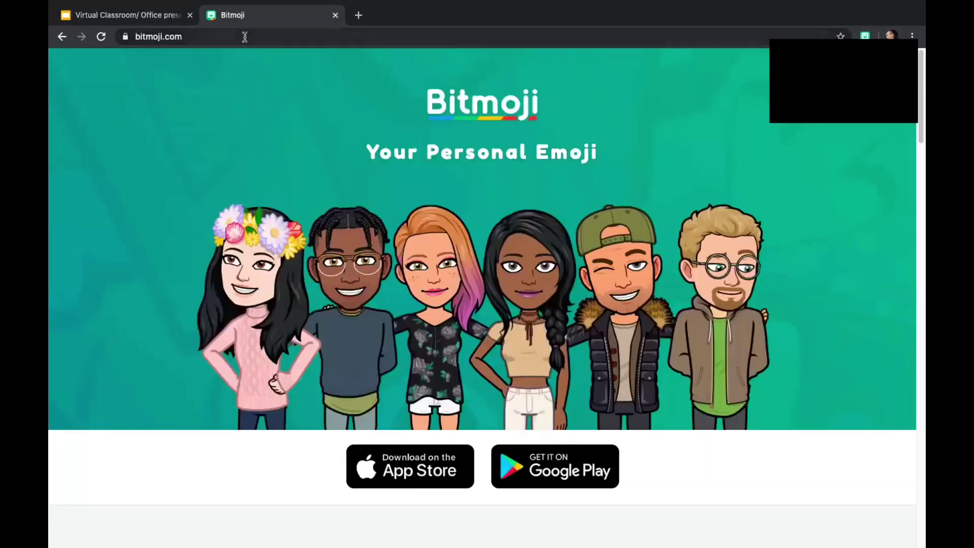
{"action": "left_click", "coordinate": [244, 37]}
{"action": "type", "text": "youtub"}
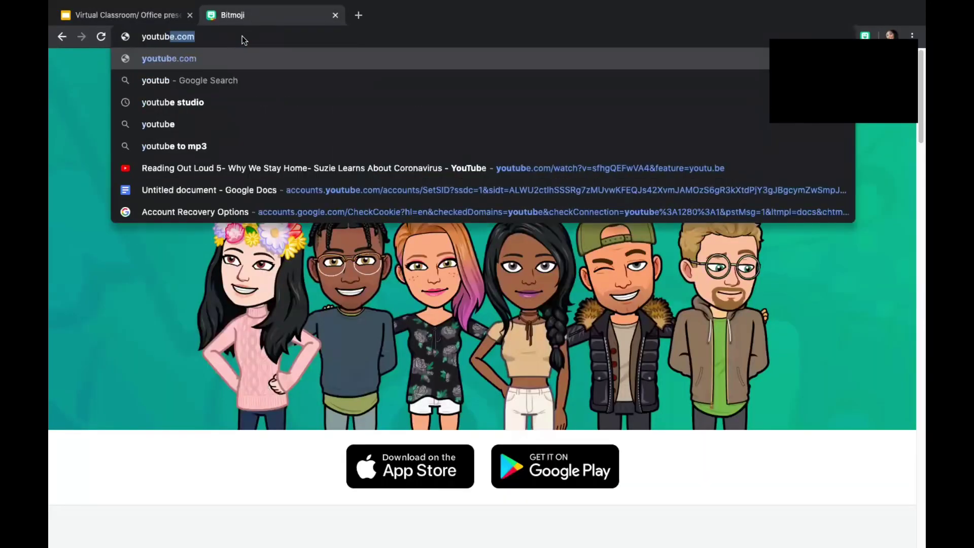
{"action": "key", "text": "Return"}
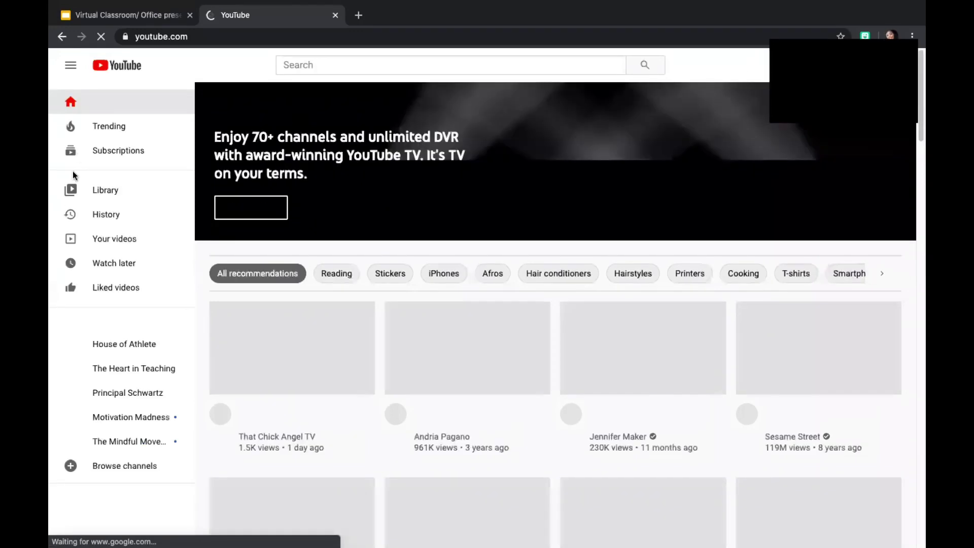
Allow YouTube notifications, open "Reading Out Loud 7- One Wave at a Time" from your own videos, and copy its share link
{"action": "left_click", "coordinate": [102, 231]}
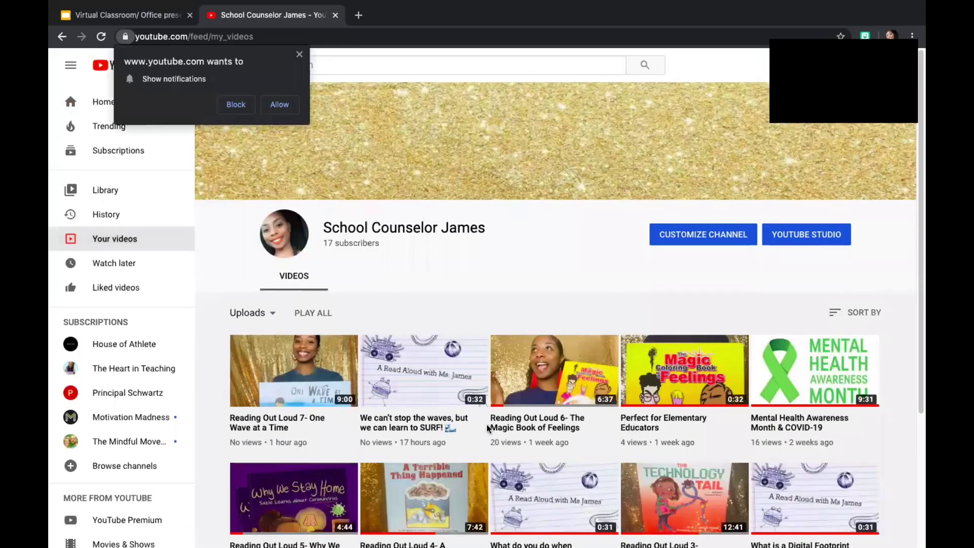
{"action": "left_click", "coordinate": [279, 106]}
{"action": "left_click", "coordinate": [296, 391]}
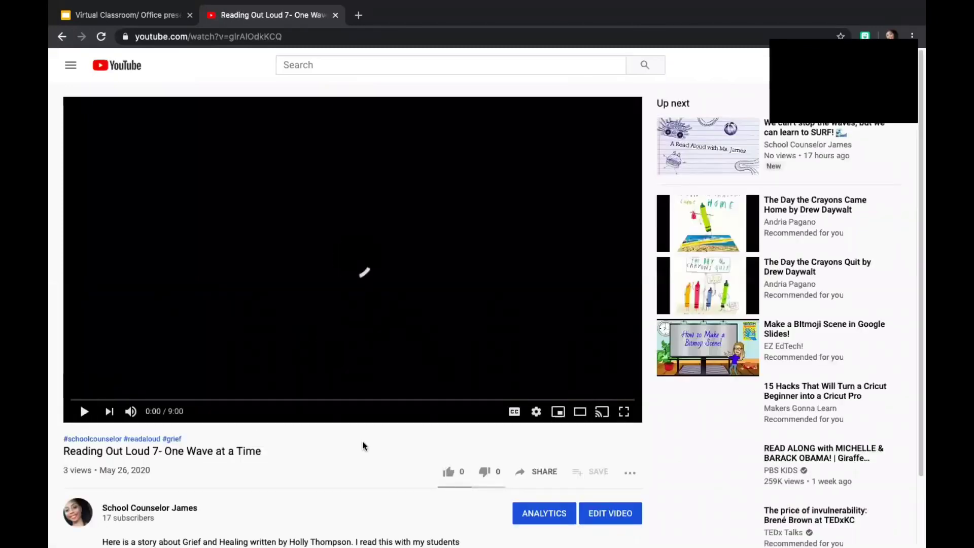
{"action": "left_click", "coordinate": [540, 473]}
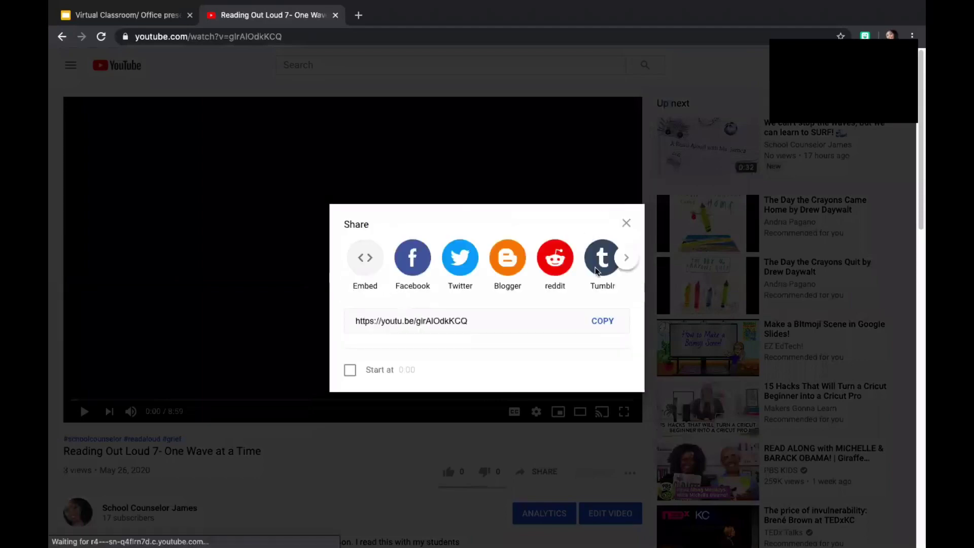
{"action": "left_click", "coordinate": [598, 320]}
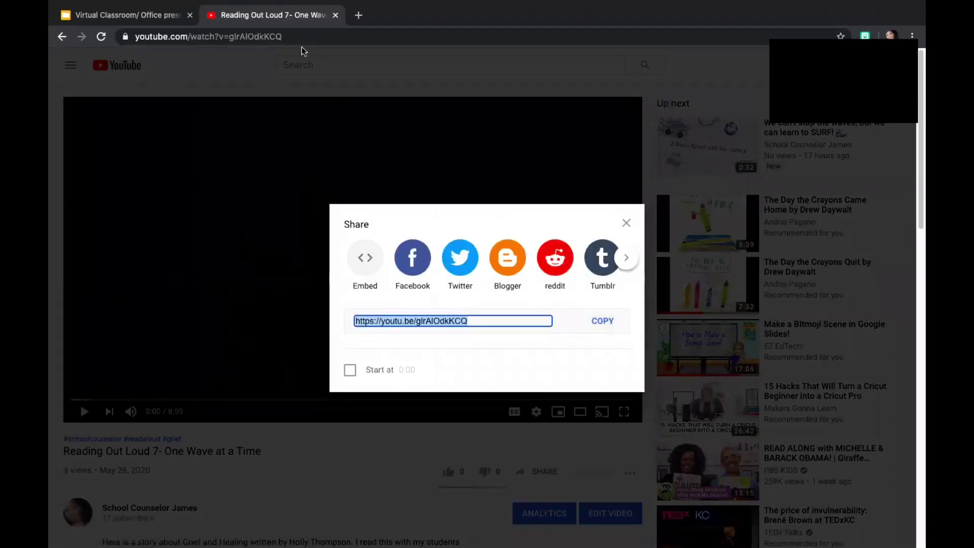
Return to the presentation and link the One Wave book cover on top of the bookcase to the copied video address
{"action": "left_click", "coordinate": [120, 14]}
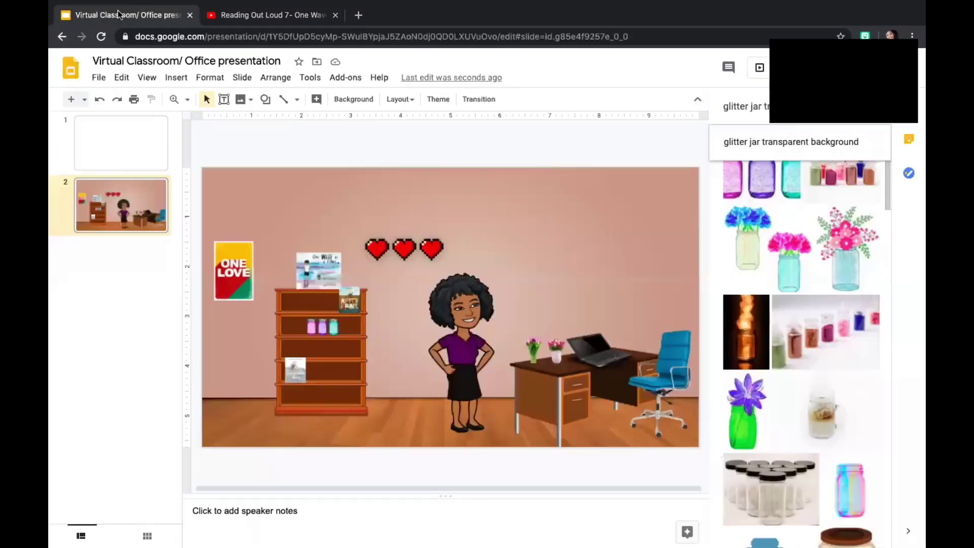
{"action": "left_click", "coordinate": [315, 272]}
{"action": "left_click", "coordinate": [176, 78]}
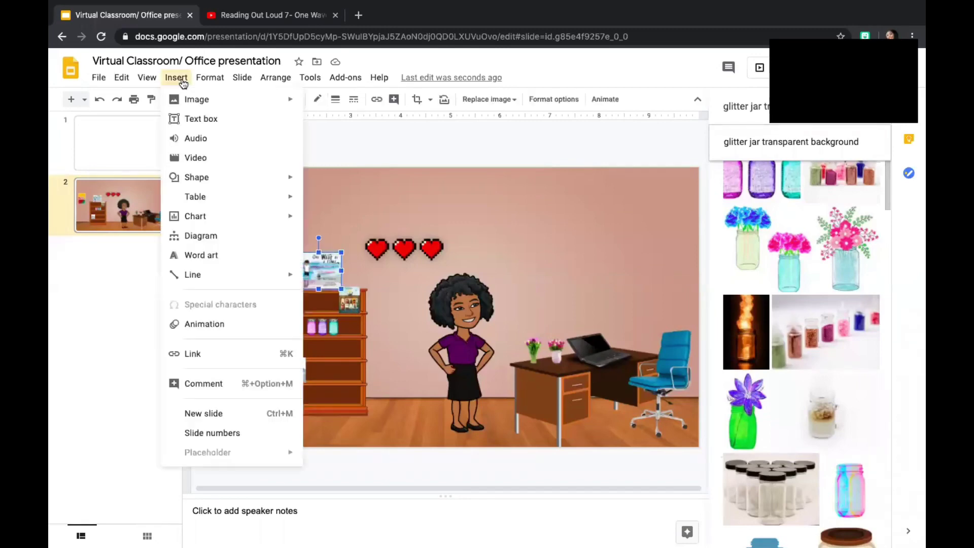
{"action": "left_click", "coordinate": [191, 354]}
{"action": "key", "text": "ctrl+v"}
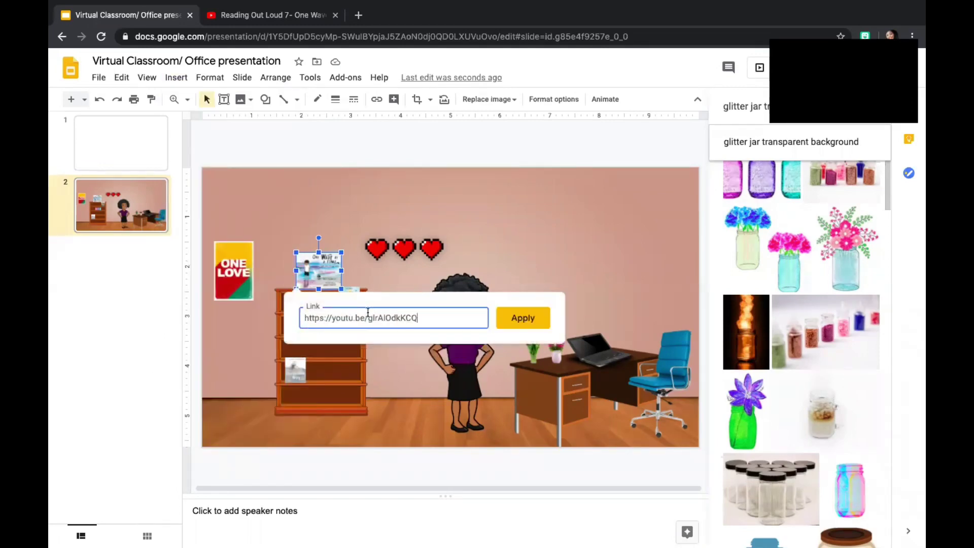
{"action": "left_click", "coordinate": [504, 325]}
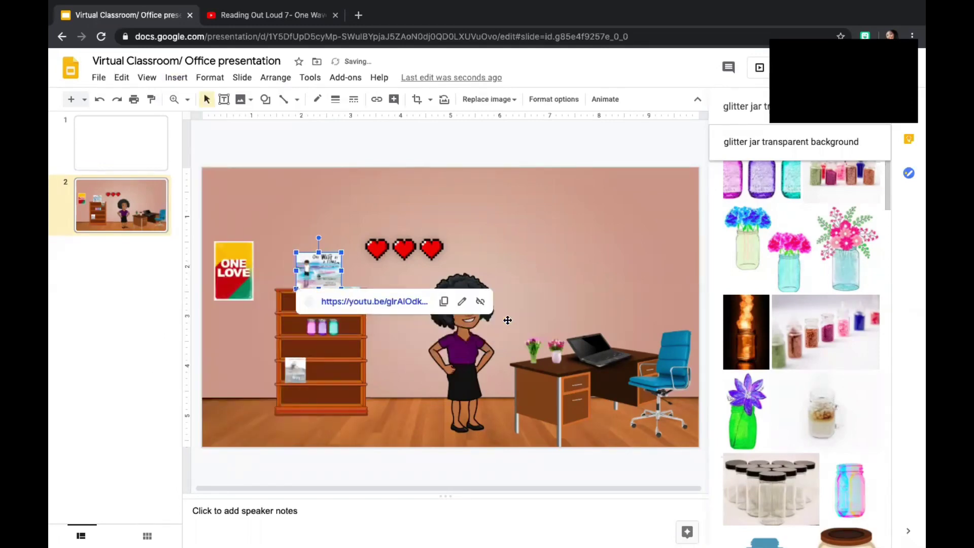
{"action": "left_click", "coordinate": [512, 239]}
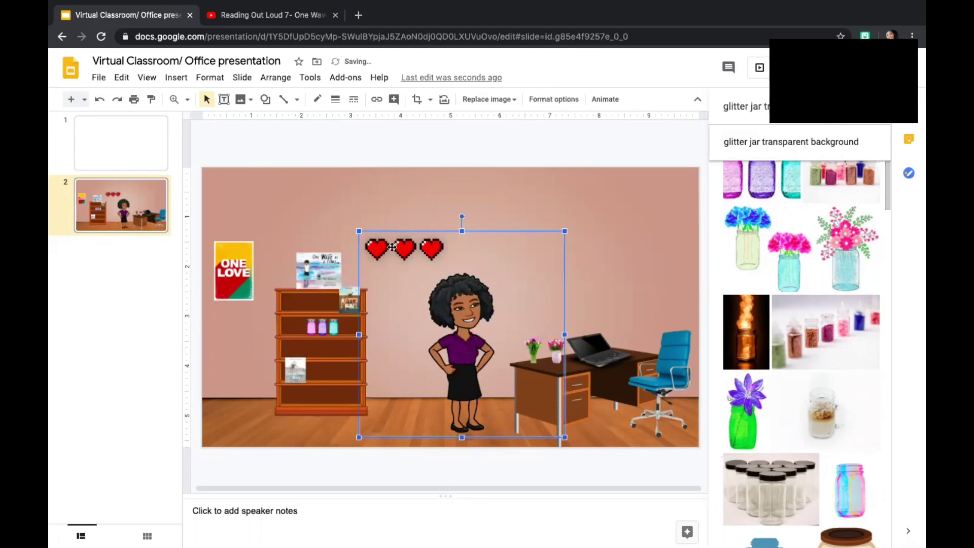
{"action": "left_click", "coordinate": [326, 195]}
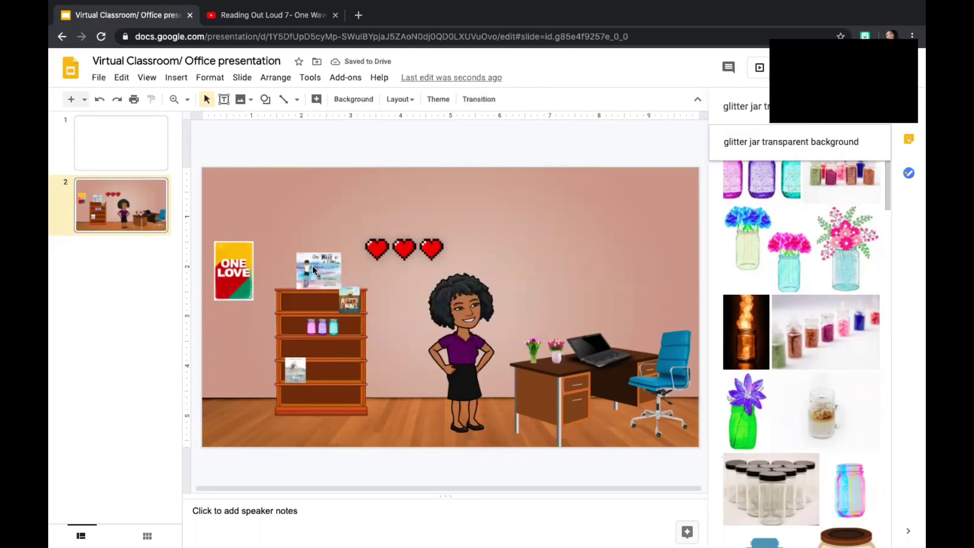
Select the After the Fall cover, switch back to YouTube, and open "Reading Out Loud 2- After the Fall" from your own videos
{"action": "left_click", "coordinate": [350, 304]}
{"action": "left_click", "coordinate": [226, 15]}
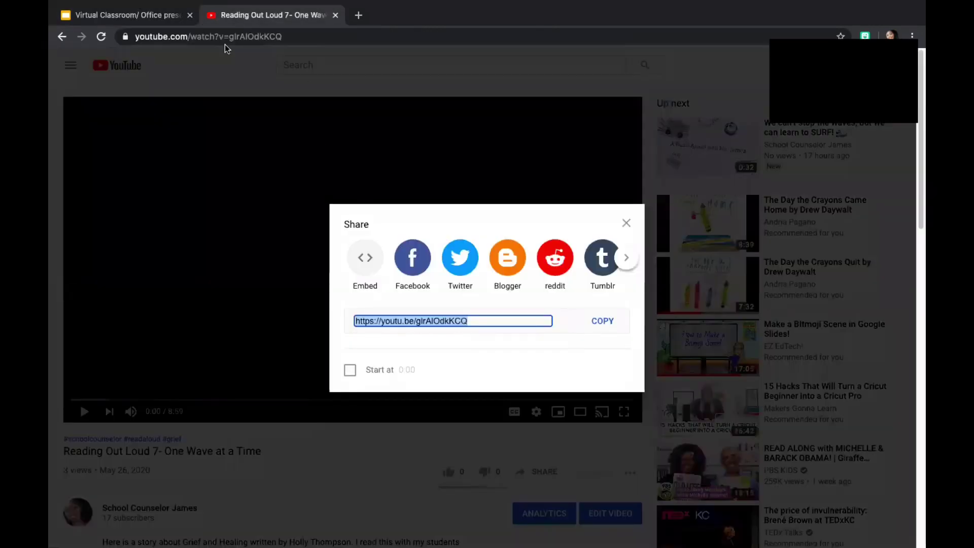
{"action": "left_click", "coordinate": [150, 116]}
{"action": "left_click", "coordinate": [62, 36]}
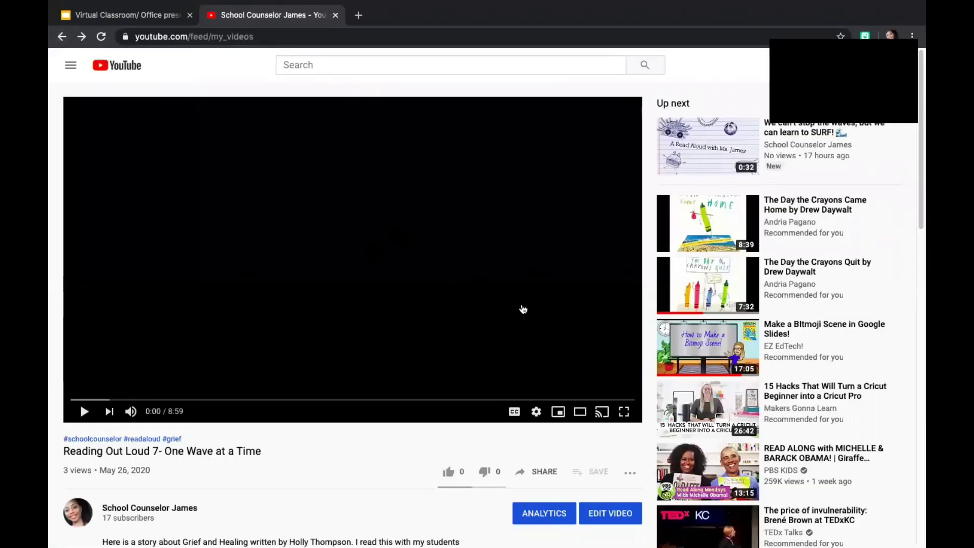
{"action": "scroll", "coordinate": [556, 446], "scroll_direction": "down", "scroll_amount": 1}
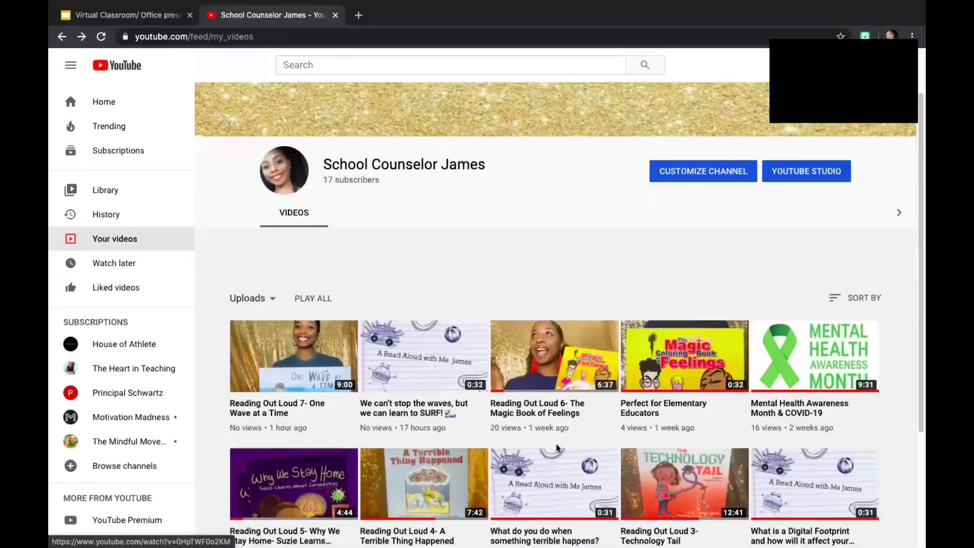
{"action": "scroll", "coordinate": [556, 443], "scroll_direction": "down", "scroll_amount": 3}
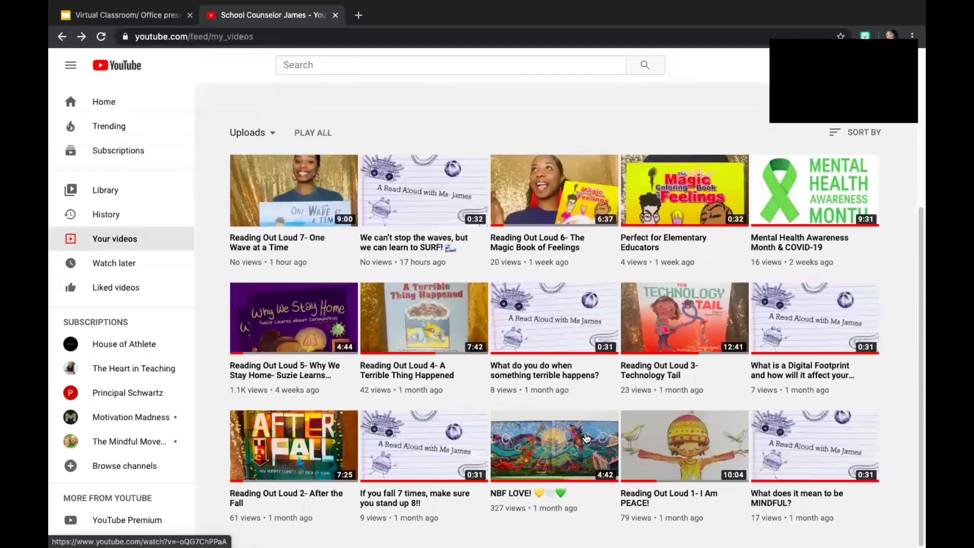
{"action": "left_click", "coordinate": [326, 460]}
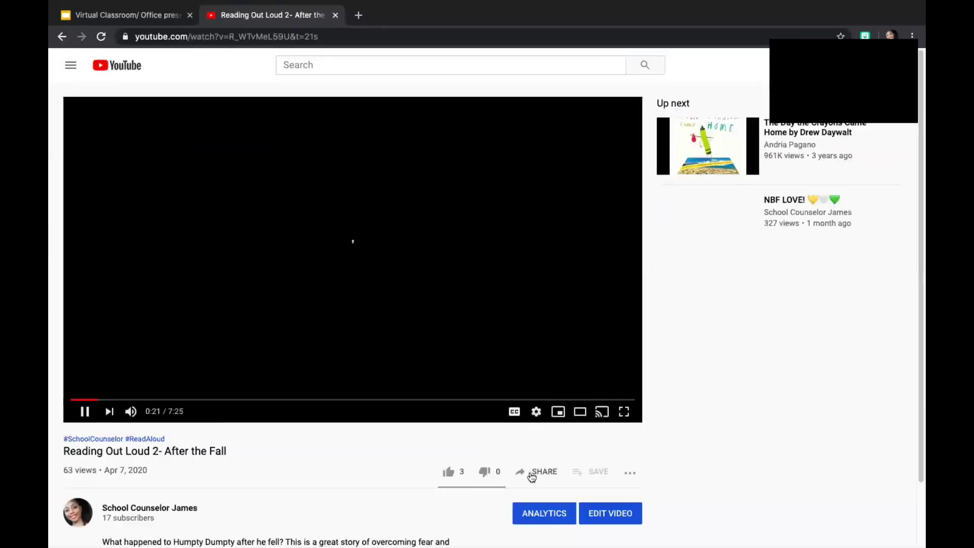
Copy the share link of the After the Fall video and pause its playback
{"action": "left_click", "coordinate": [534, 468]}
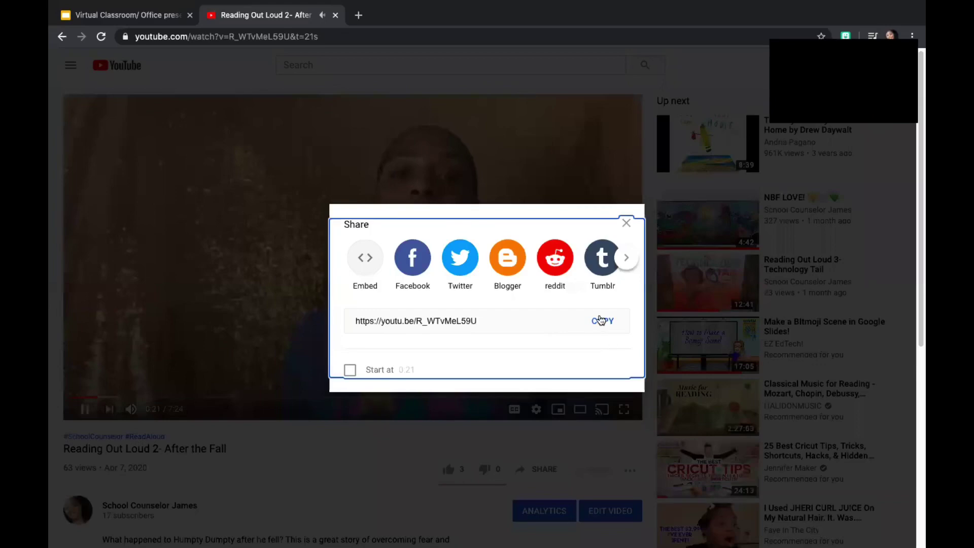
{"action": "left_click", "coordinate": [599, 320]}
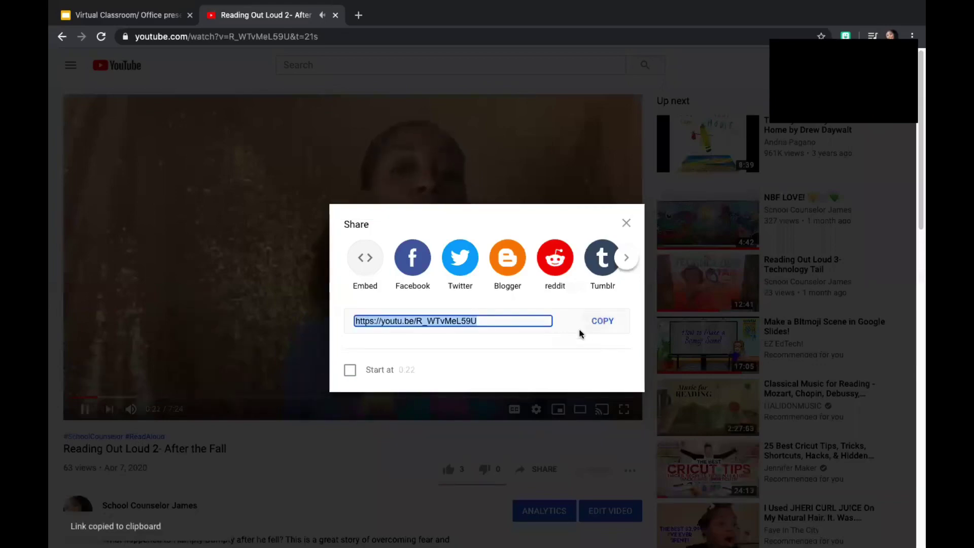
{"action": "left_click", "coordinate": [602, 322]}
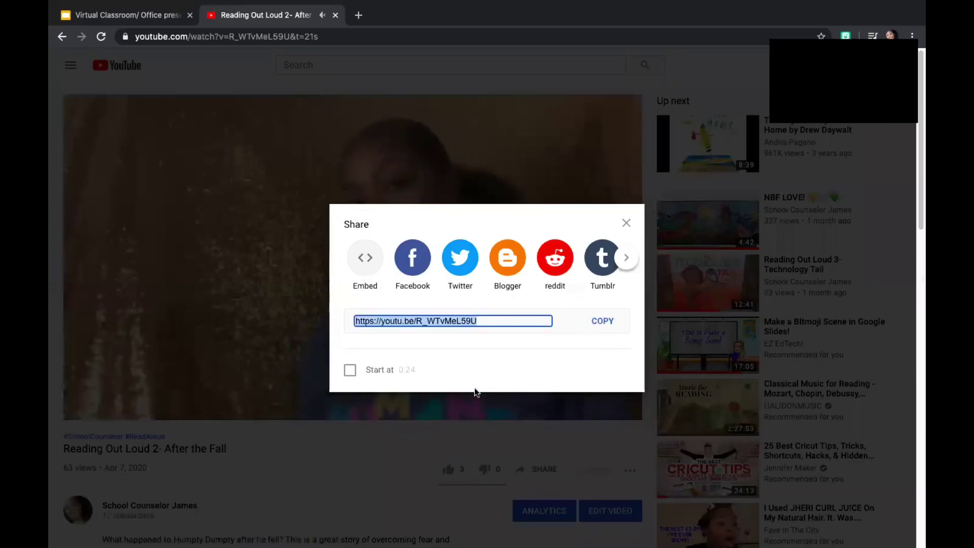
{"action": "left_click", "coordinate": [217, 371]}
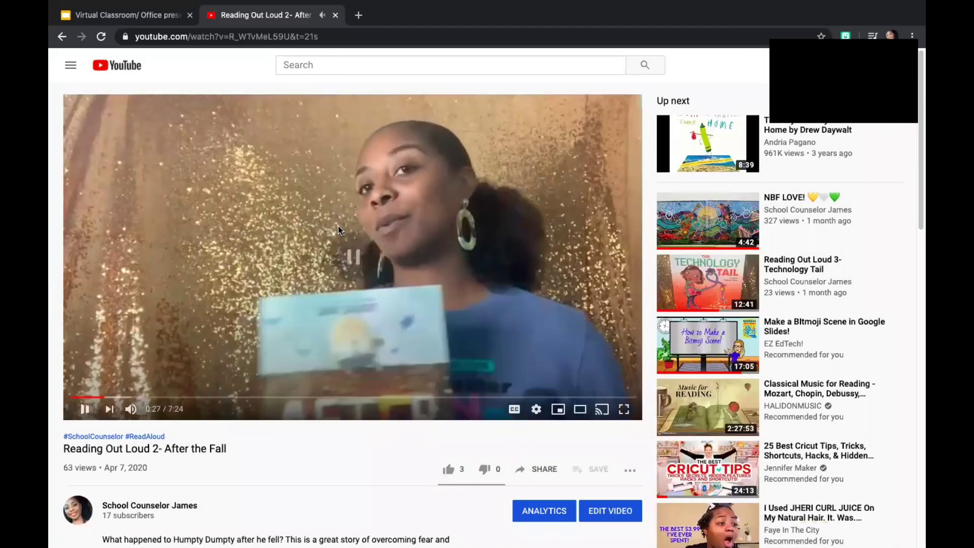
{"action": "left_click", "coordinate": [338, 226]}
Return to the presentation and link the After the Fall cover on the bookcase's top shelf to the copied video address
{"action": "left_click", "coordinate": [114, 17]}
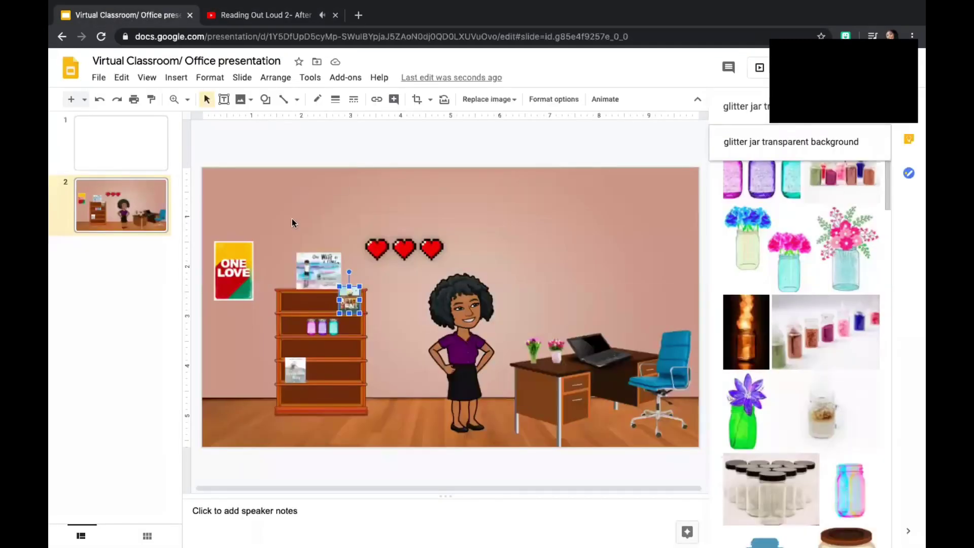
{"action": "left_click", "coordinate": [176, 77]}
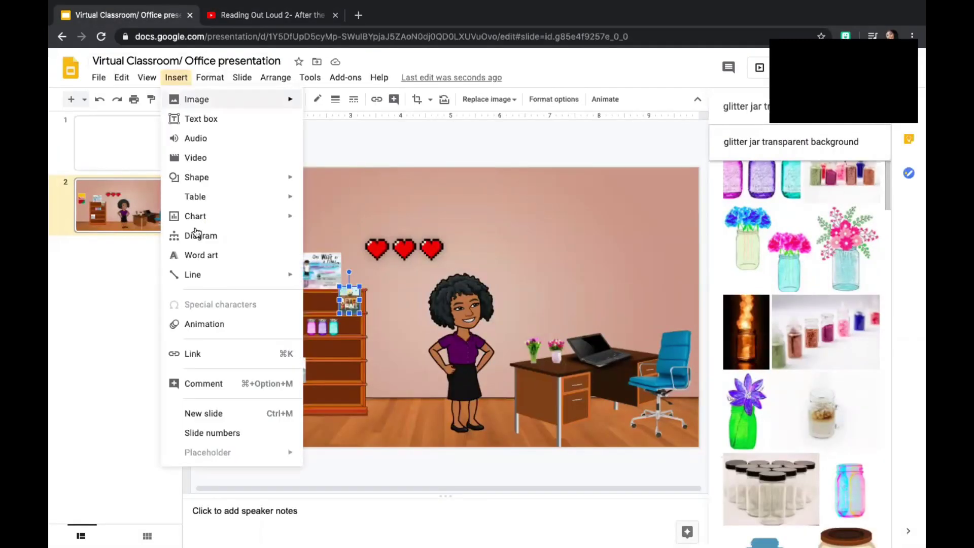
{"action": "left_click", "coordinate": [221, 361]}
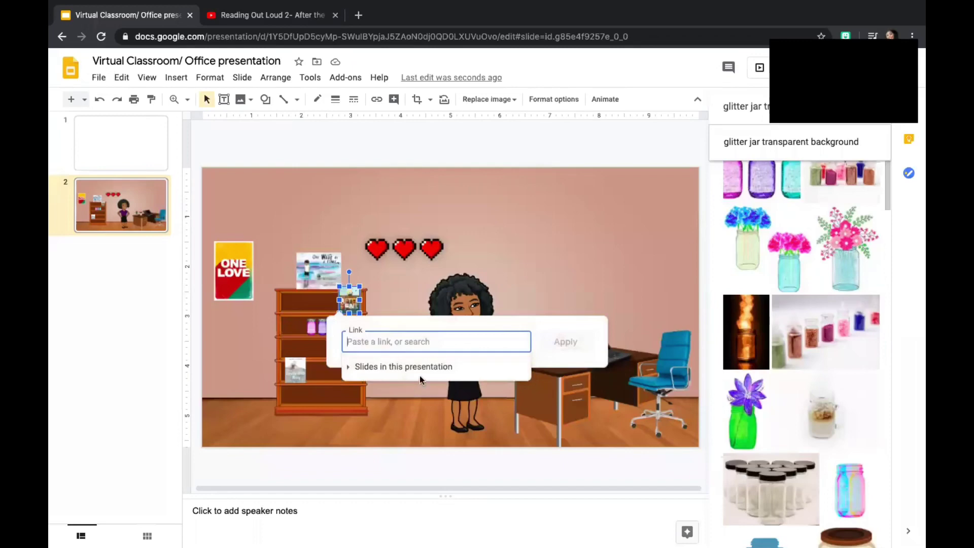
{"action": "key", "text": "ctrl+v"}
{"action": "left_click", "coordinate": [565, 343]}
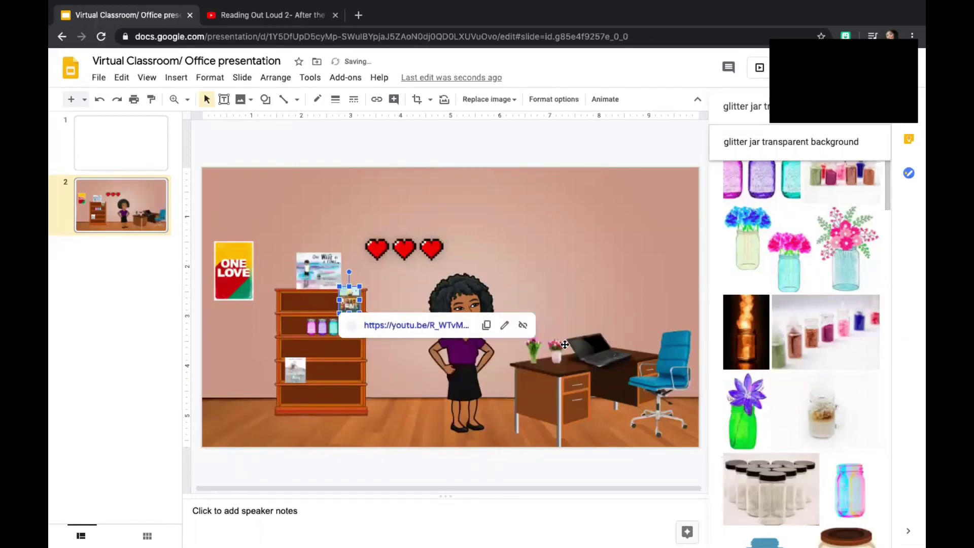
{"action": "left_click", "coordinate": [449, 202]}
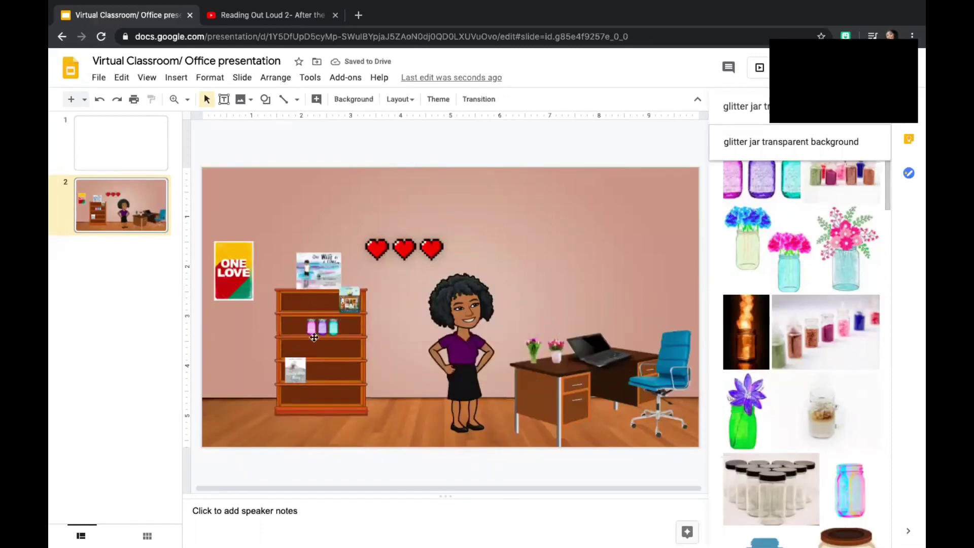
Move the One Love poster straight up the wall, above the level of the hearts
{"action": "left_click", "coordinate": [233, 238]}
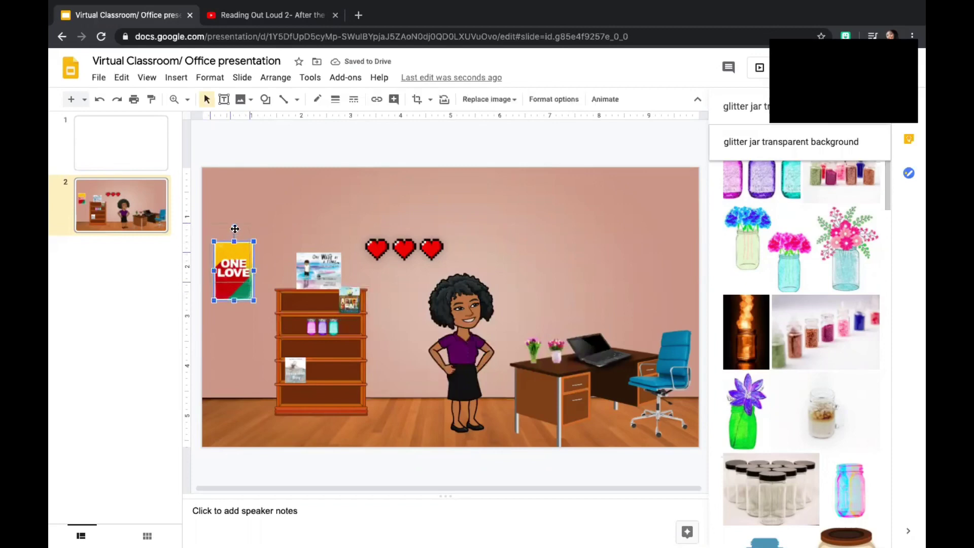
{"action": "left_click_drag", "start_coordinate": [232, 238], "coordinate": [232, 202]}
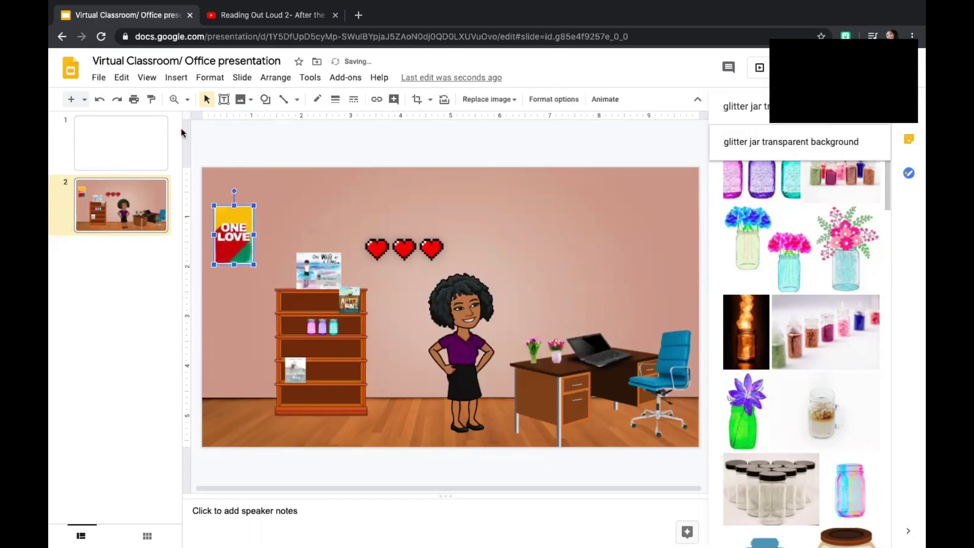
Search web images for "counselor" and insert the picture of a chalkboard with 2 + 3 and a red apple
{"action": "left_click", "coordinate": [175, 78]}
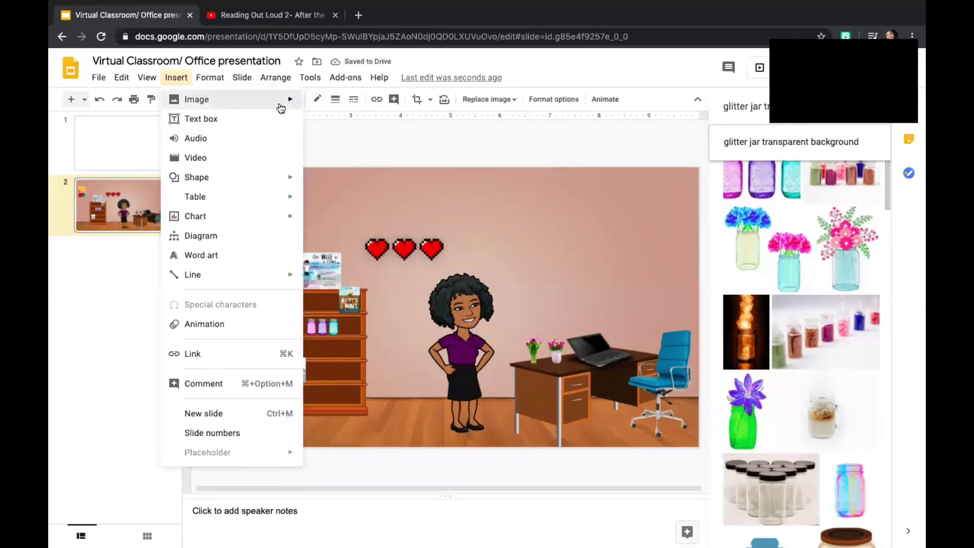
{"action": "mouse_move", "coordinate": [281, 106]}
{"action": "left_click", "coordinate": [327, 124]}
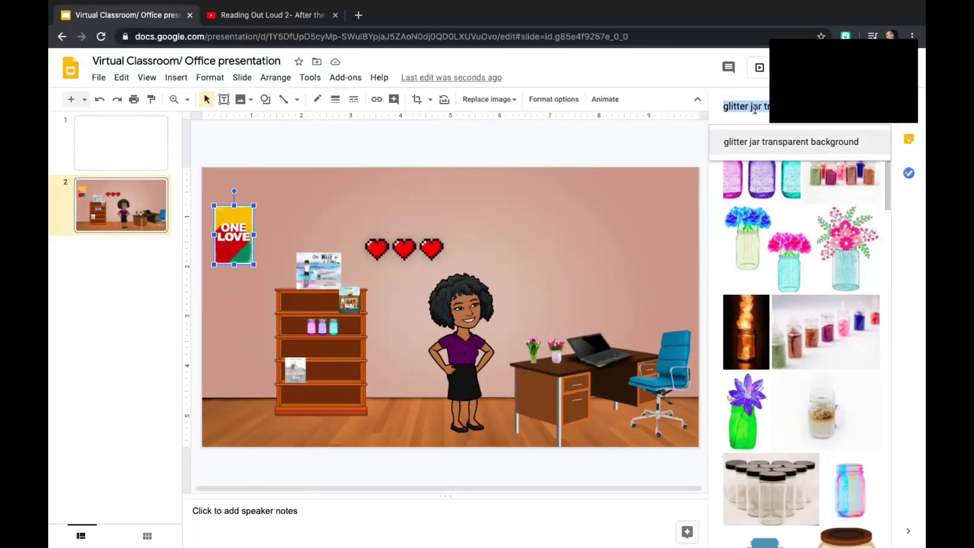
{"action": "type", "text": "counselor"}
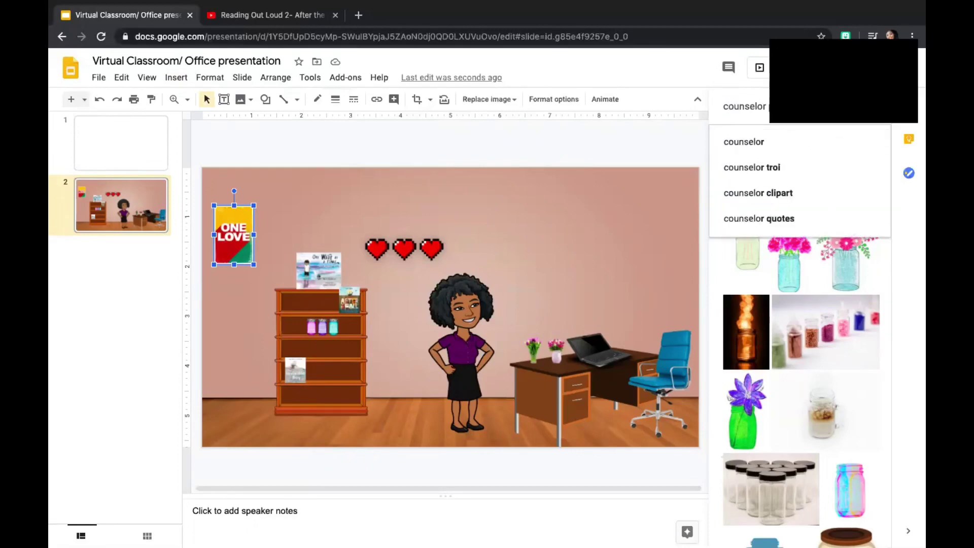
{"action": "key", "text": "Return"}
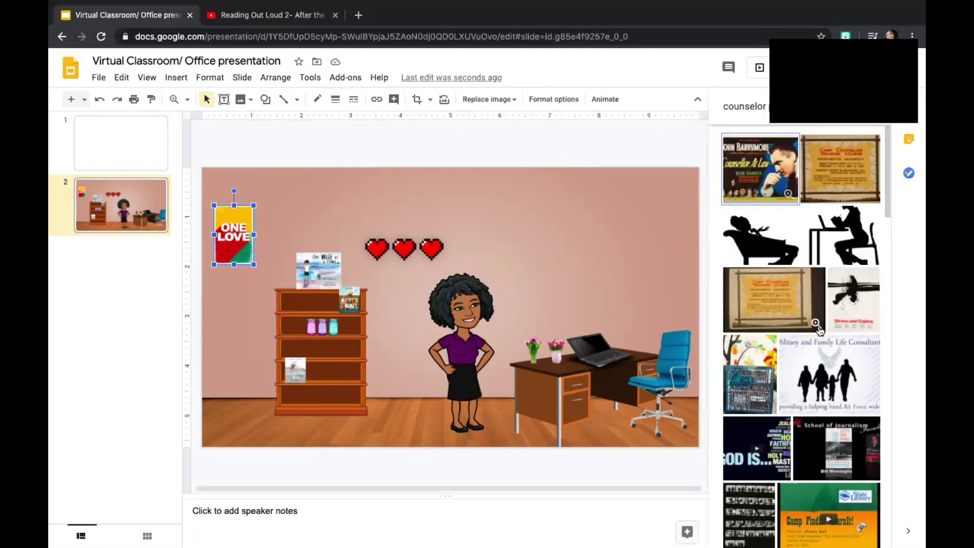
{"action": "scroll", "coordinate": [817, 329], "scroll_direction": "down", "scroll_amount": 6}
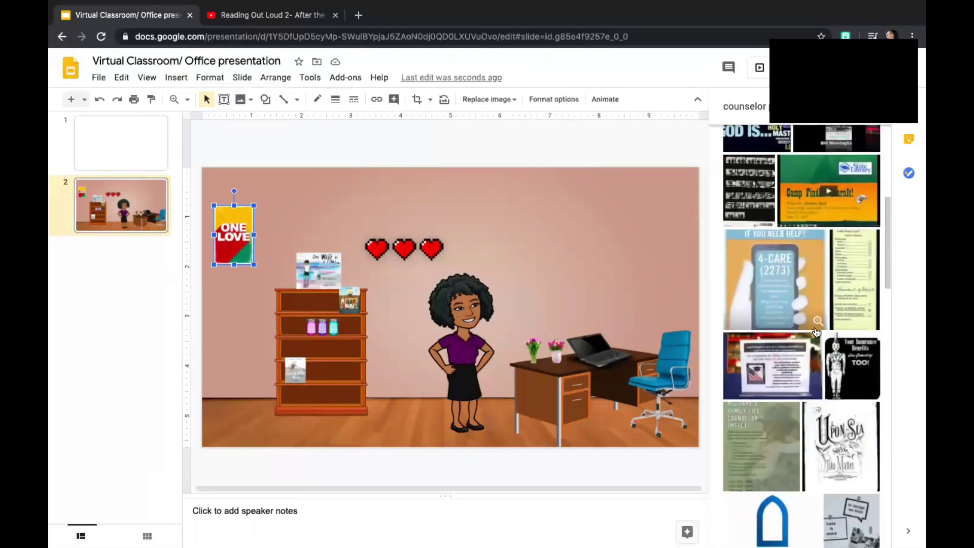
{"action": "scroll", "coordinate": [816, 331], "scroll_direction": "down", "scroll_amount": 5}
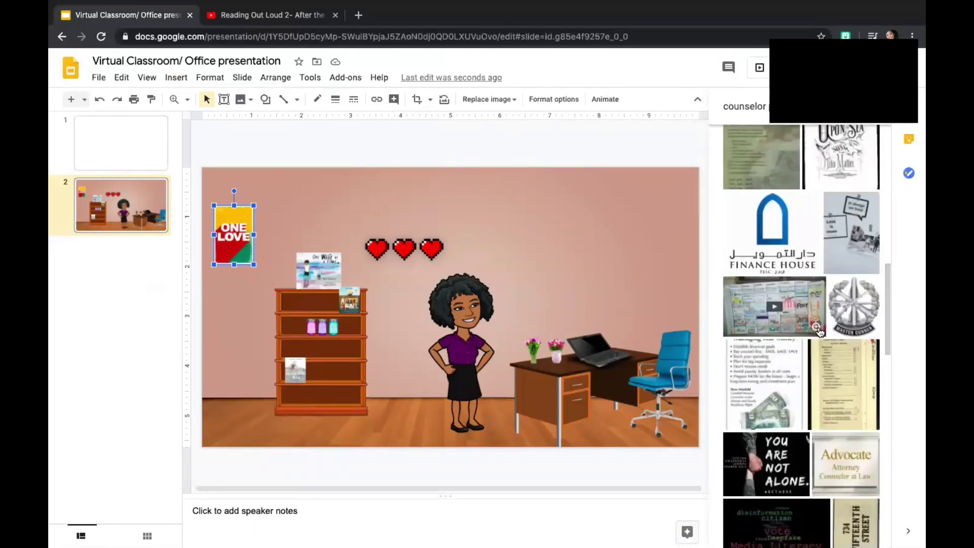
{"action": "scroll", "coordinate": [818, 330], "scroll_direction": "down", "scroll_amount": 10}
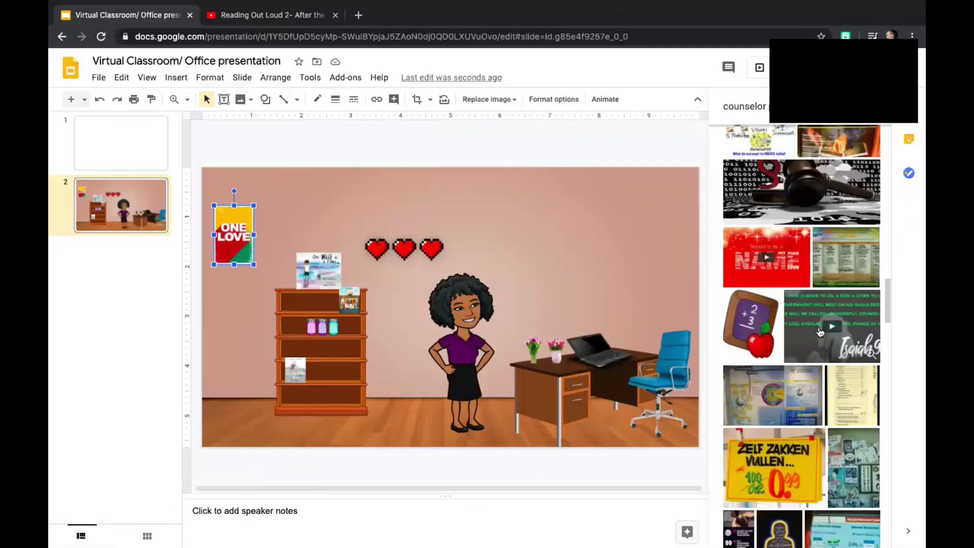
{"action": "left_click", "coordinate": [753, 329]}
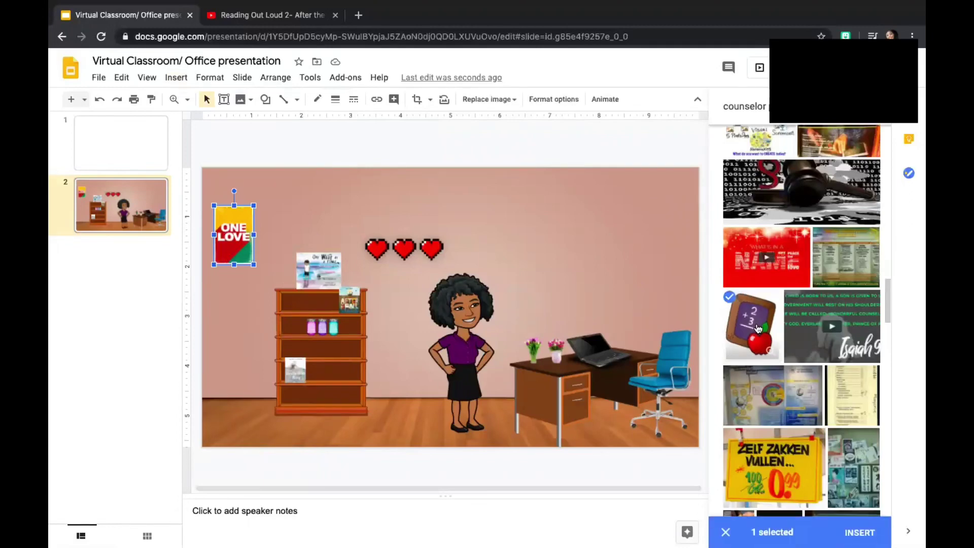
{"action": "left_click", "coordinate": [758, 328]}
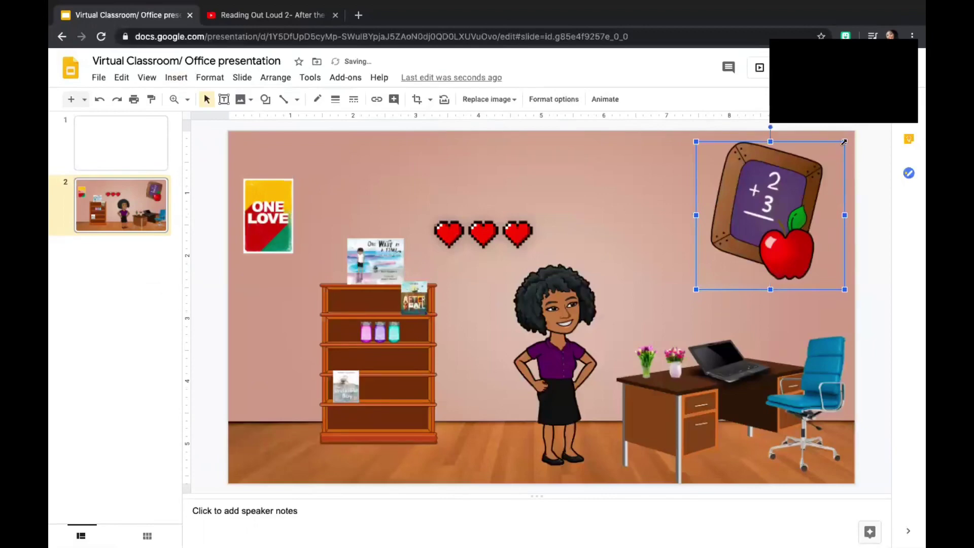
Shrink the chalkboard-and-apple picture and move it onto the wall above the bookcase, between the One Love poster and the hearts
{"action": "left_click_drag", "start_coordinate": [843, 142], "coordinate": [761, 223]}
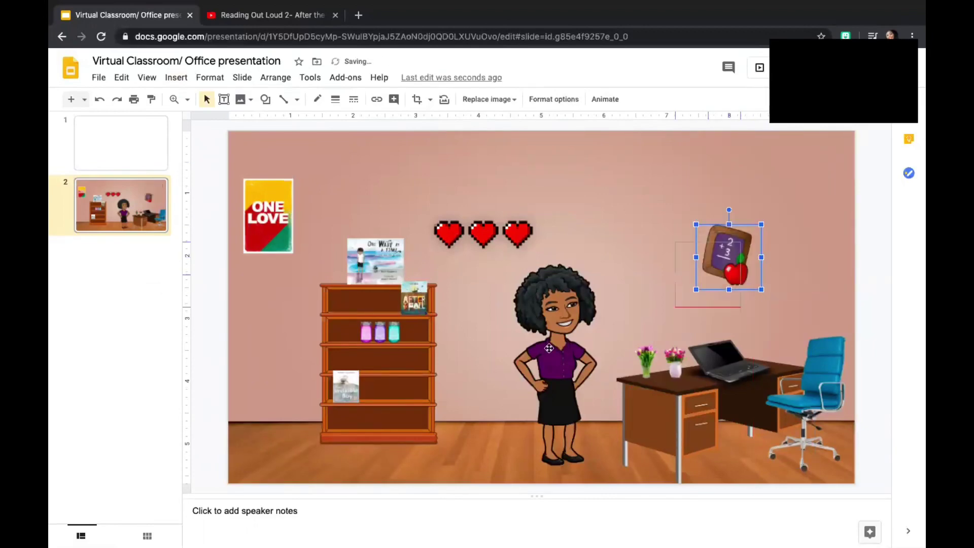
{"action": "left_click_drag", "start_coordinate": [549, 348], "coordinate": [392, 215]}
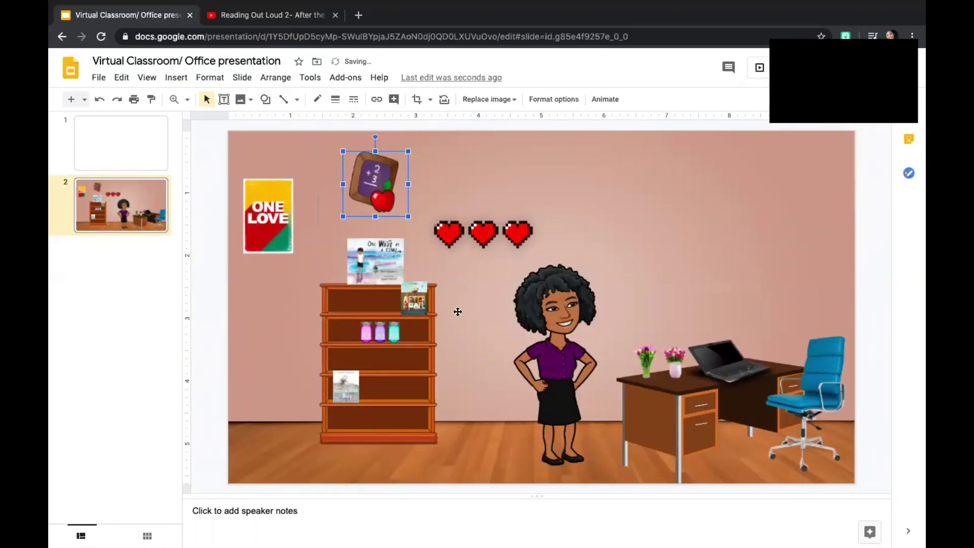
{"action": "left_click", "coordinate": [452, 355]}
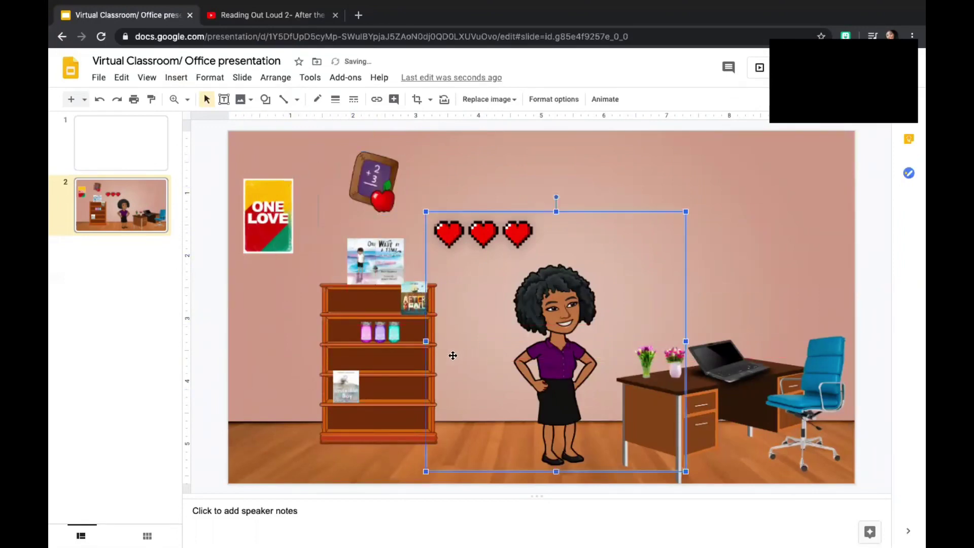
Search web images for "read poster" and insert the Superman READ poster into the slide
{"action": "left_click", "coordinate": [178, 78]}
{"action": "mouse_move", "coordinate": [184, 102]}
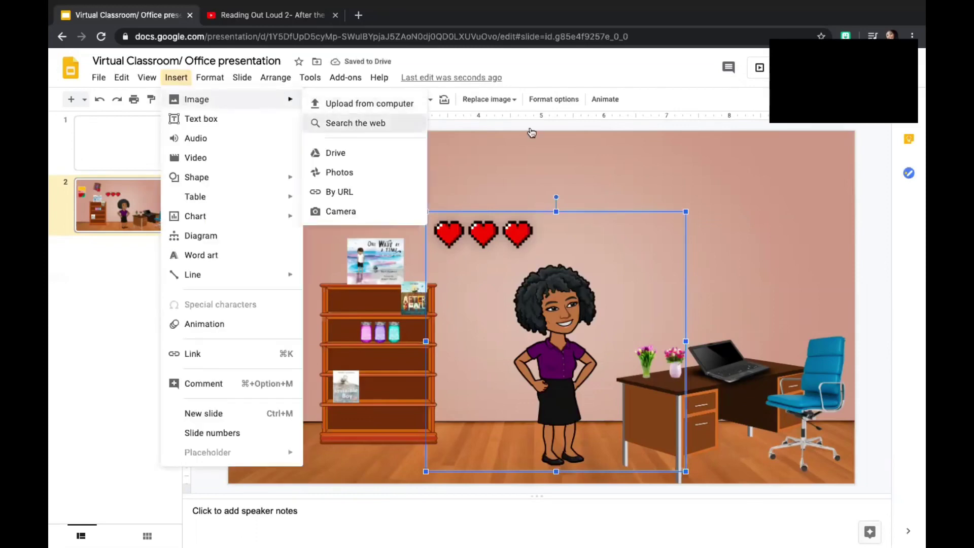
{"action": "left_click", "coordinate": [355, 122]}
{"action": "double_click", "coordinate": [745, 107]}
{"action": "type", "text": "read poste"}
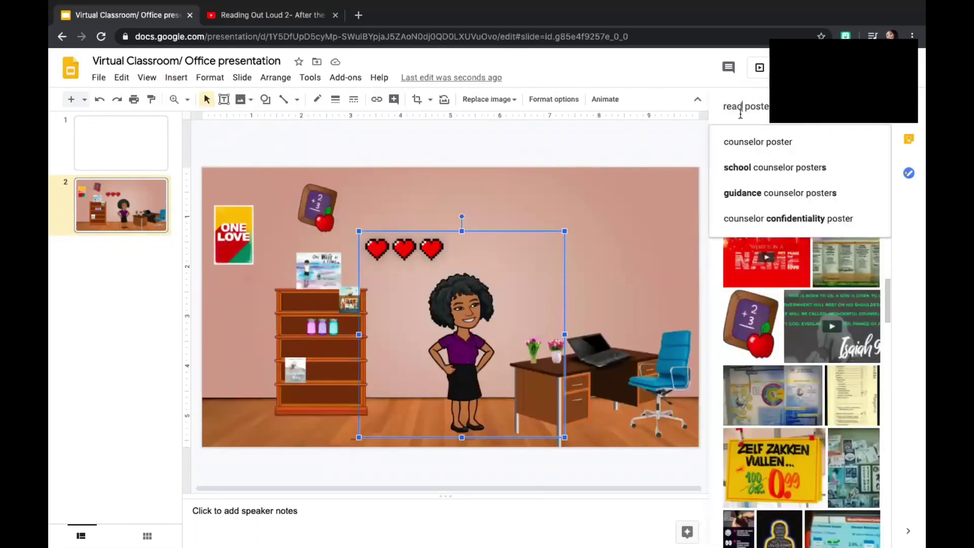
{"action": "key", "text": "Return"}
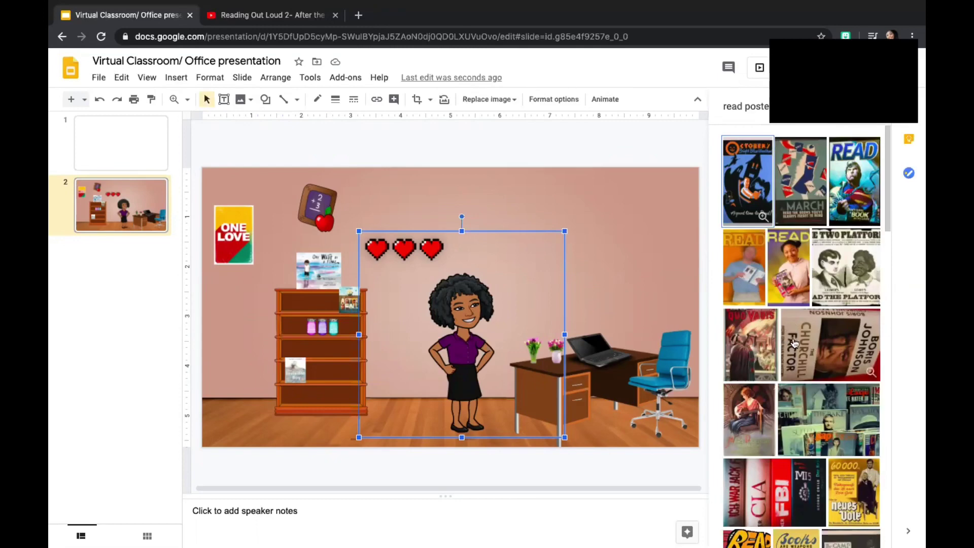
{"action": "scroll", "coordinate": [801, 421], "scroll_direction": "down", "scroll_amount": 5}
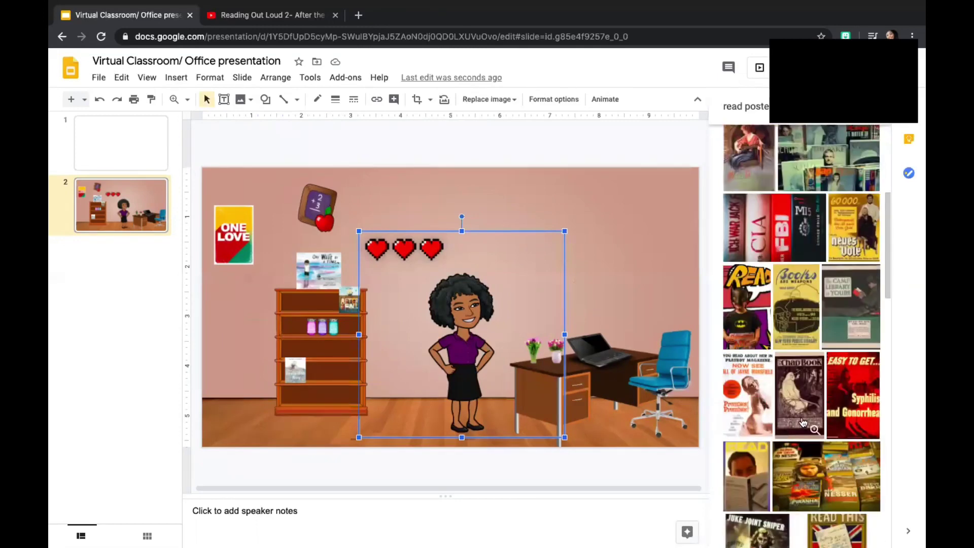
{"action": "scroll", "coordinate": [804, 453], "scroll_direction": "down", "scroll_amount": 4}
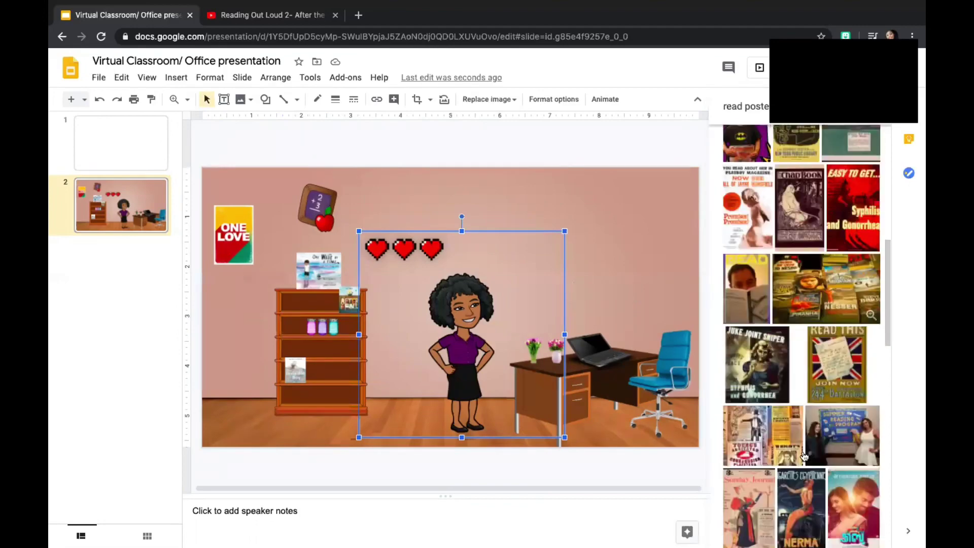
{"action": "scroll", "coordinate": [804, 452], "scroll_direction": "down", "scroll_amount": 3}
{"action": "scroll", "coordinate": [804, 443], "scroll_direction": "down", "scroll_amount": 5}
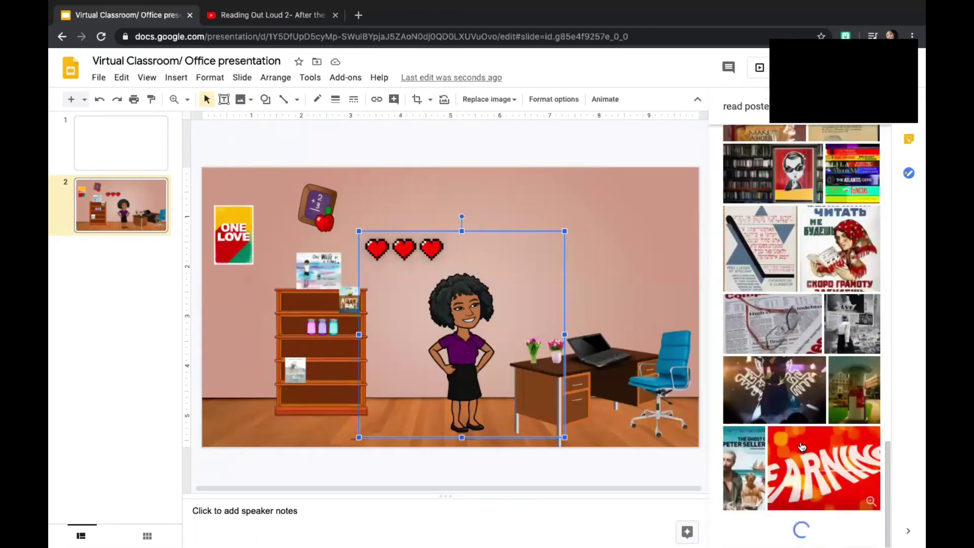
{"action": "scroll", "coordinate": [803, 385], "scroll_direction": "up", "scroll_amount": 20}
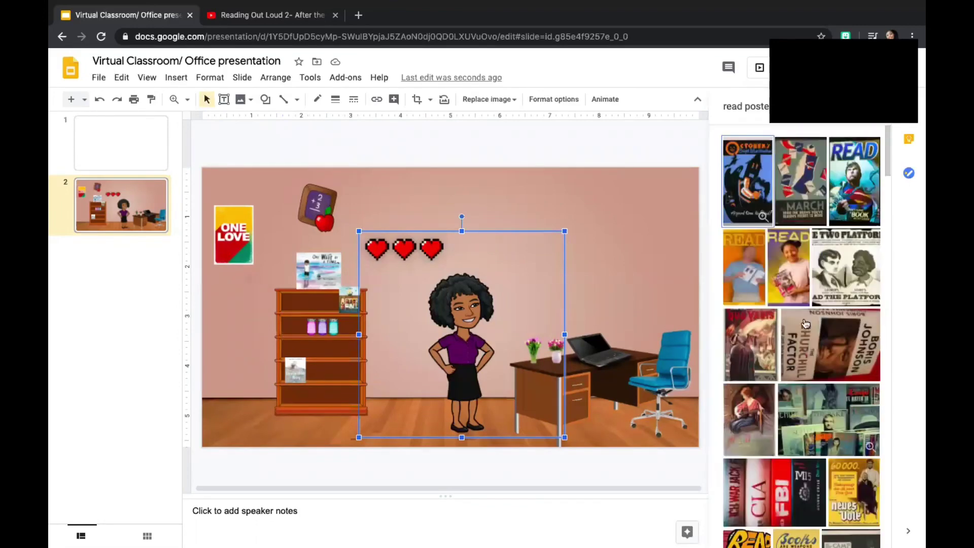
{"action": "left_click_drag", "start_coordinate": [850, 190], "coordinate": [481, 376]}
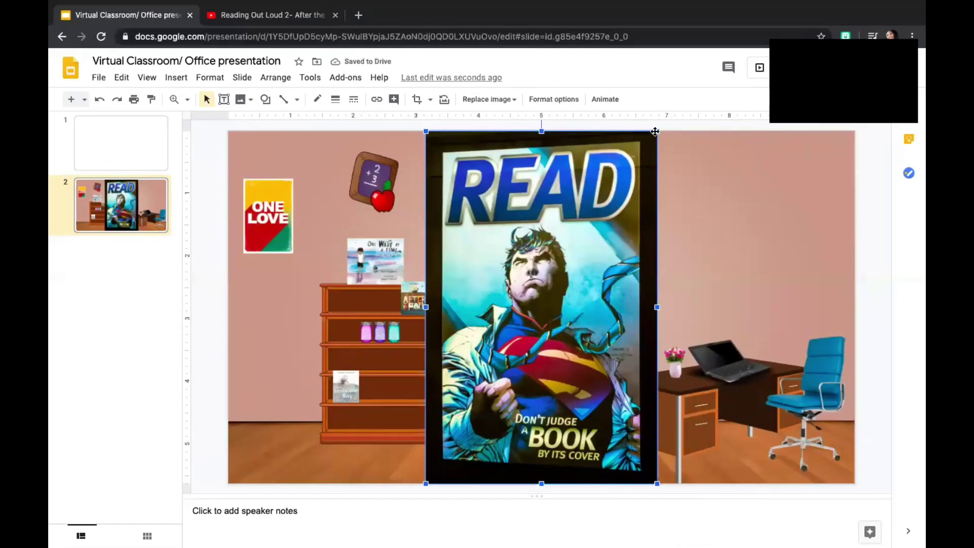
Shrink the Superman READ poster onto the wall beside the bookcase, below One Love, and flip it horizontally so its text reads correctly
{"action": "left_click_drag", "start_coordinate": [656, 131], "coordinate": [651, 228]}
{"action": "left_click_drag", "start_coordinate": [636, 261], "coordinate": [292, 334]}
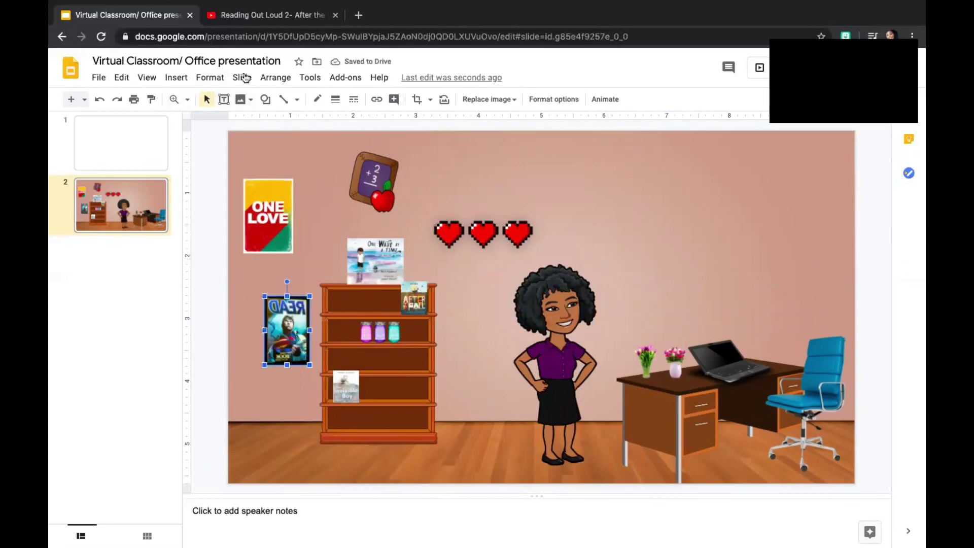
{"action": "left_click", "coordinate": [275, 77]}
{"action": "mouse_move", "coordinate": [368, 199]}
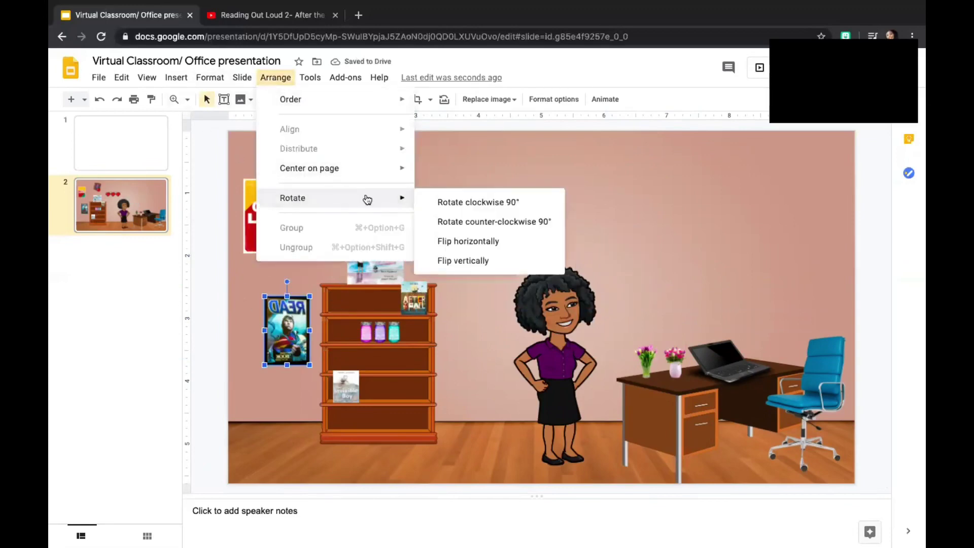
{"action": "left_click", "coordinate": [474, 247]}
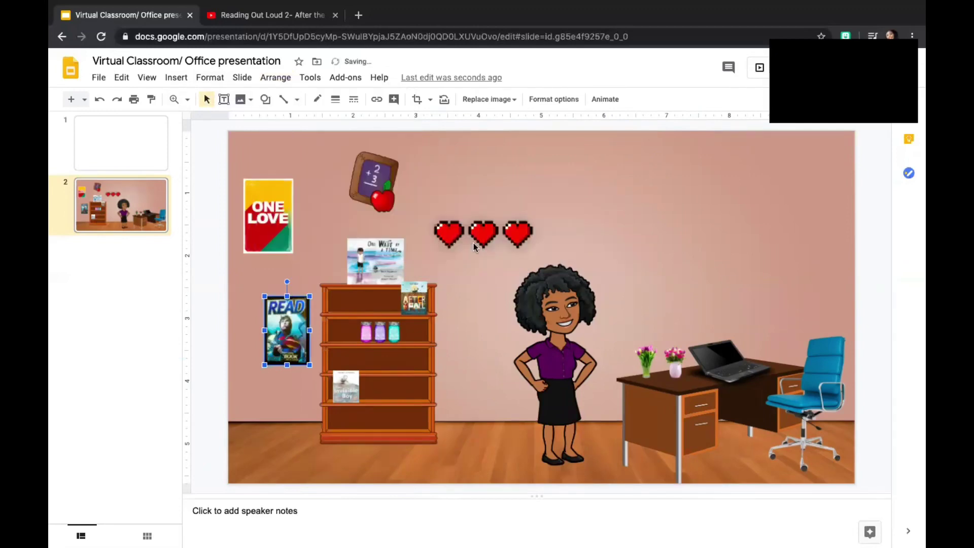
{"action": "left_click", "coordinate": [457, 453]}
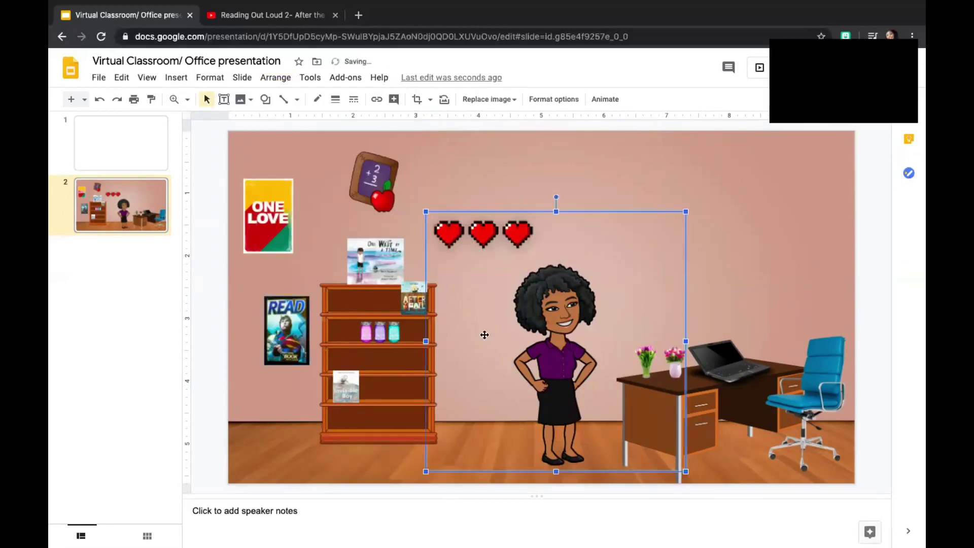
Reopen the web image search and replace "read" in the query so it searches for "clock poster"
{"action": "left_click", "coordinate": [693, 178]}
{"action": "left_click", "coordinate": [184, 78]}
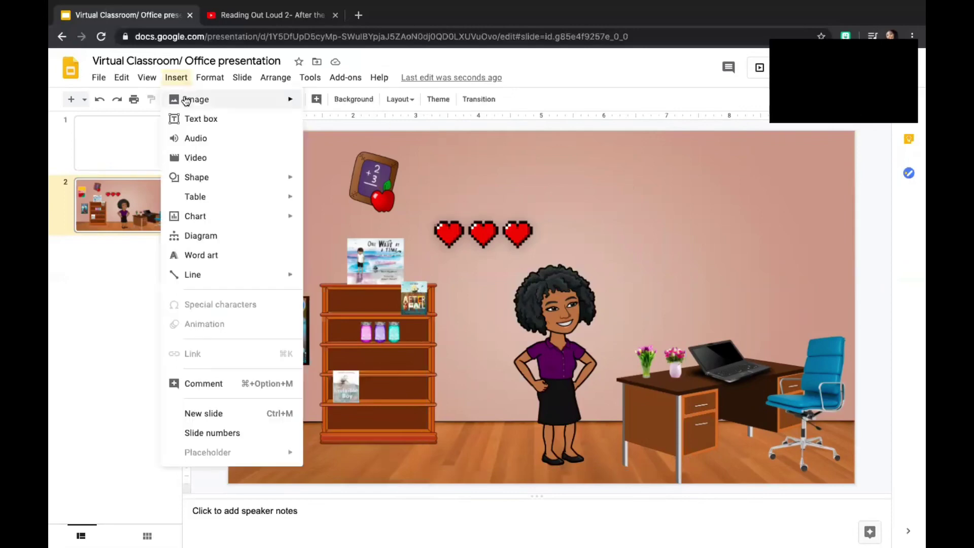
{"action": "left_click", "coordinate": [178, 77]}
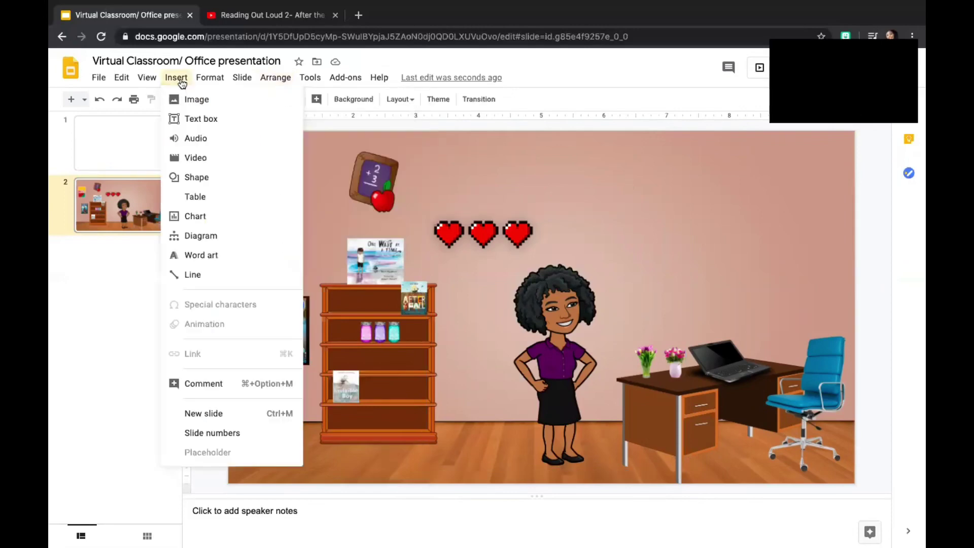
{"action": "mouse_move", "coordinate": [260, 100]}
{"action": "left_click", "coordinate": [353, 122]}
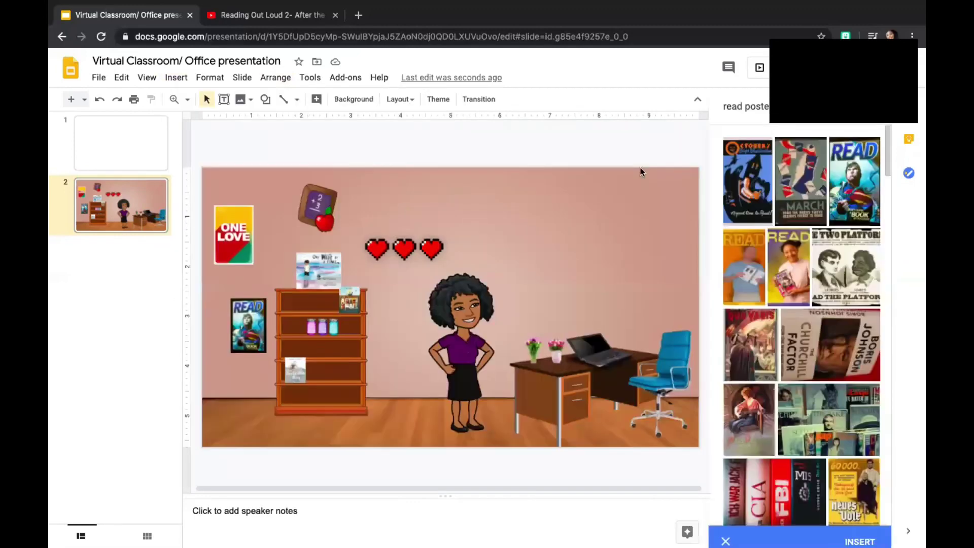
{"action": "double_click", "coordinate": [736, 105]}
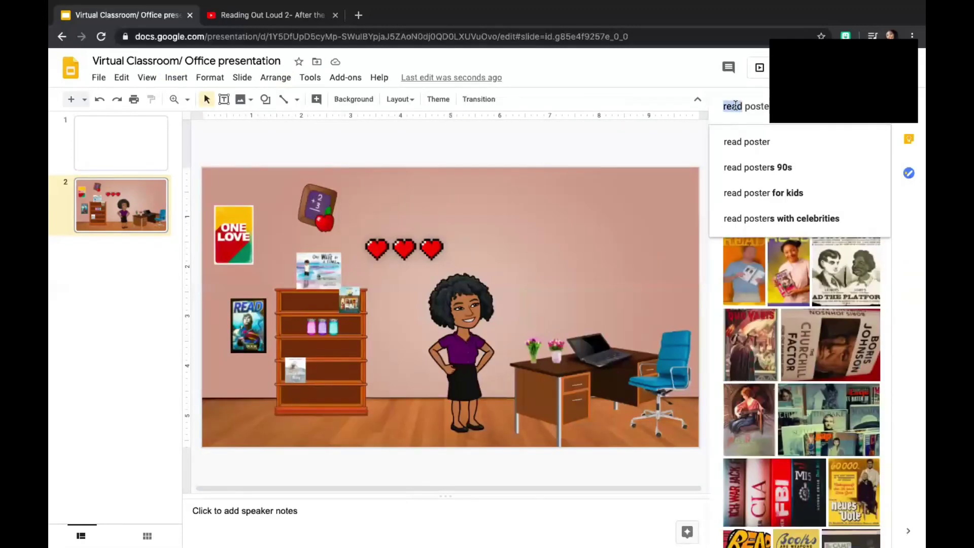
{"action": "type", "text": "clock"}
{"action": "key", "text": "Return"}
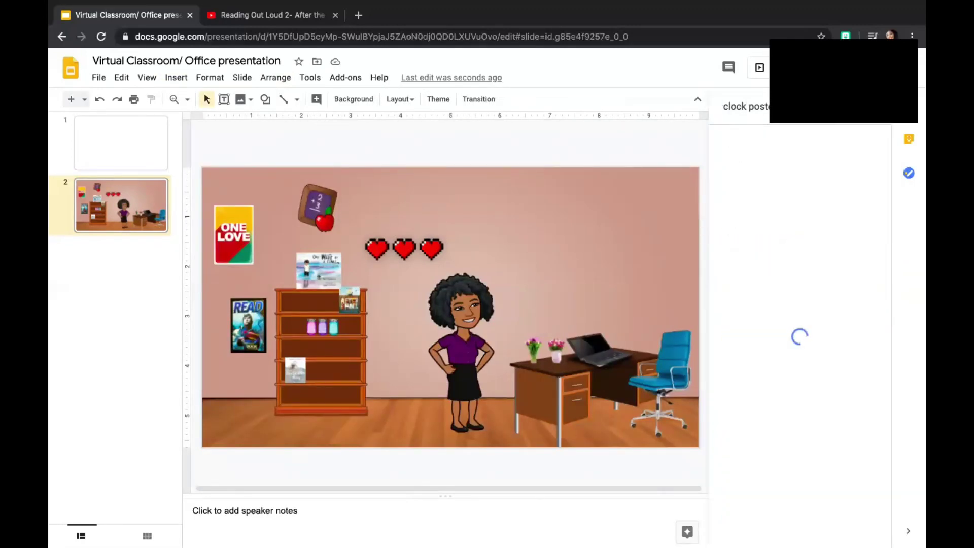
Change the image search to "clock transparent" and insert the white clock with the red rim
{"action": "double_click", "coordinate": [761, 106]}
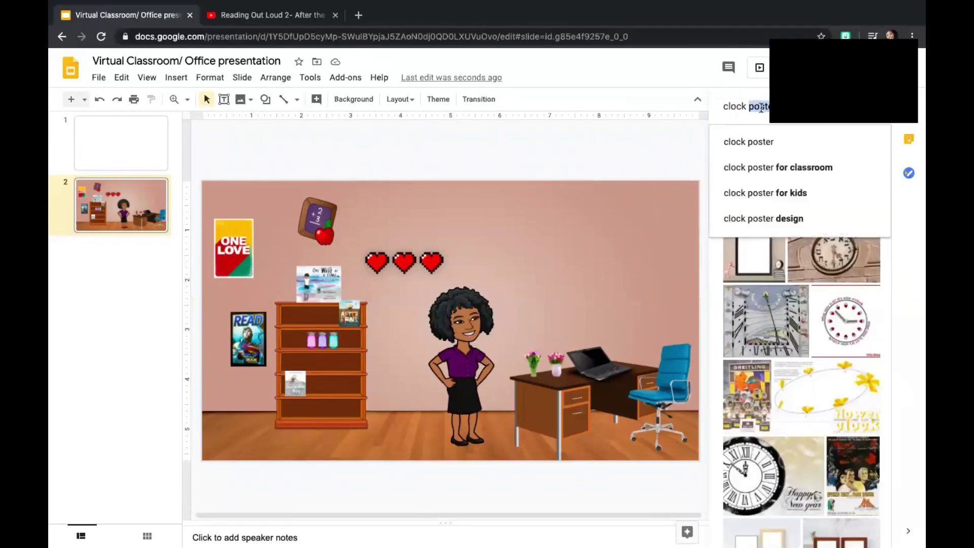
{"action": "key", "text": "BackSpace"}
{"action": "type", "text": "ran"}
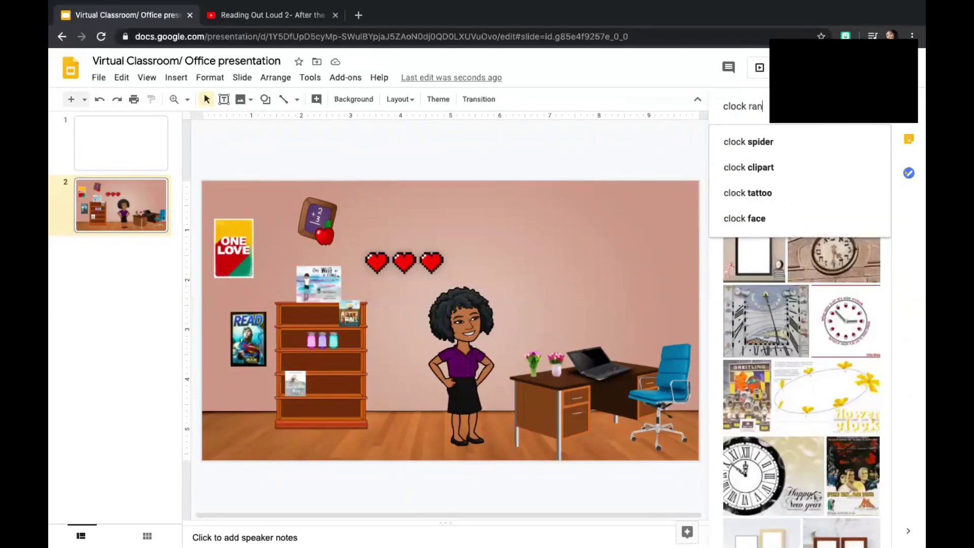
{"action": "type", "text": "sp"}
{"action": "key", "text": "BackSpace"}
{"action": "key", "text": "BackSpace"}
{"action": "key", "text": "BackSpace"}
{"action": "type", "text": "transp"}
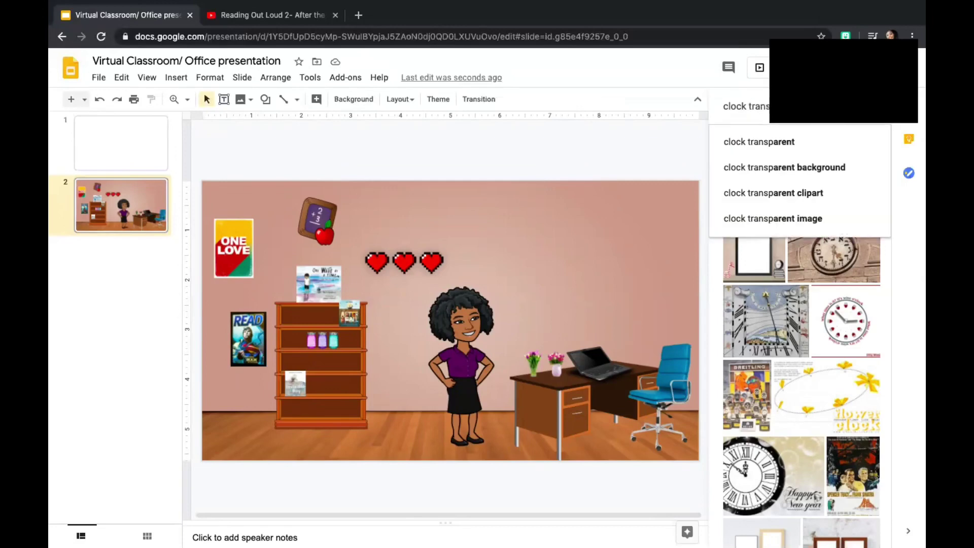
{"action": "left_click", "coordinate": [777, 143]}
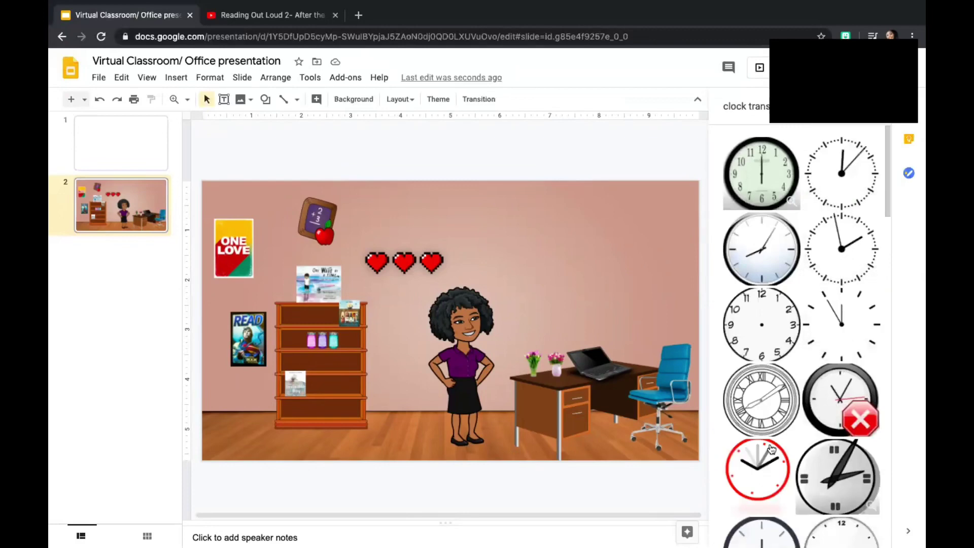
{"action": "left_click", "coordinate": [754, 480]}
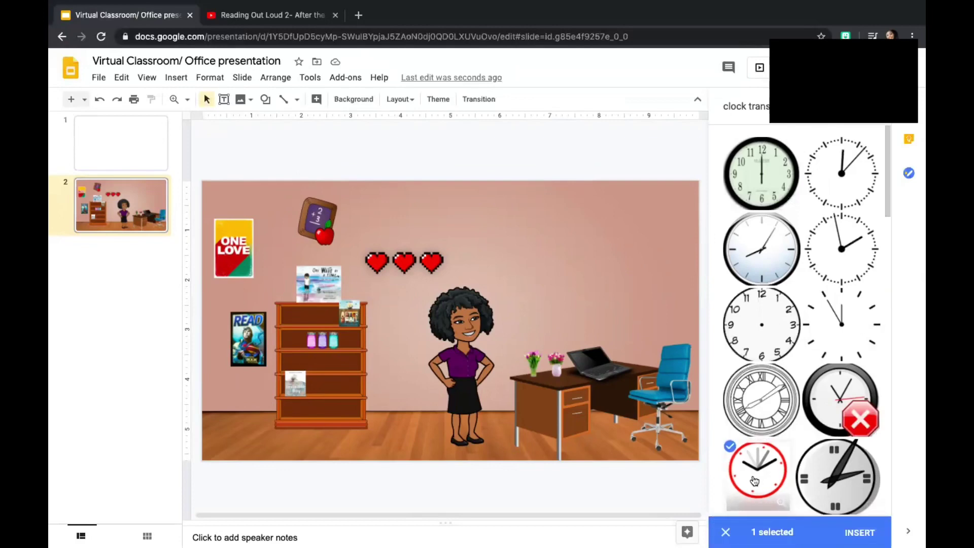
{"action": "double_click", "coordinate": [754, 481]}
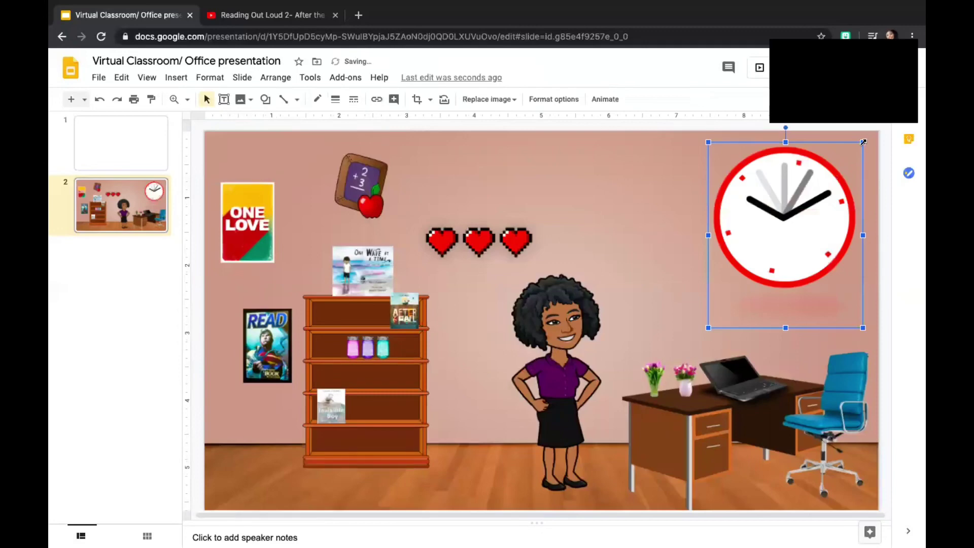
Spell YOU high on the wall above the desk with a red Y, the shrunken red clock as the O, and a matching U
{"action": "left_click_drag", "start_coordinate": [862, 142], "coordinate": [751, 168]}
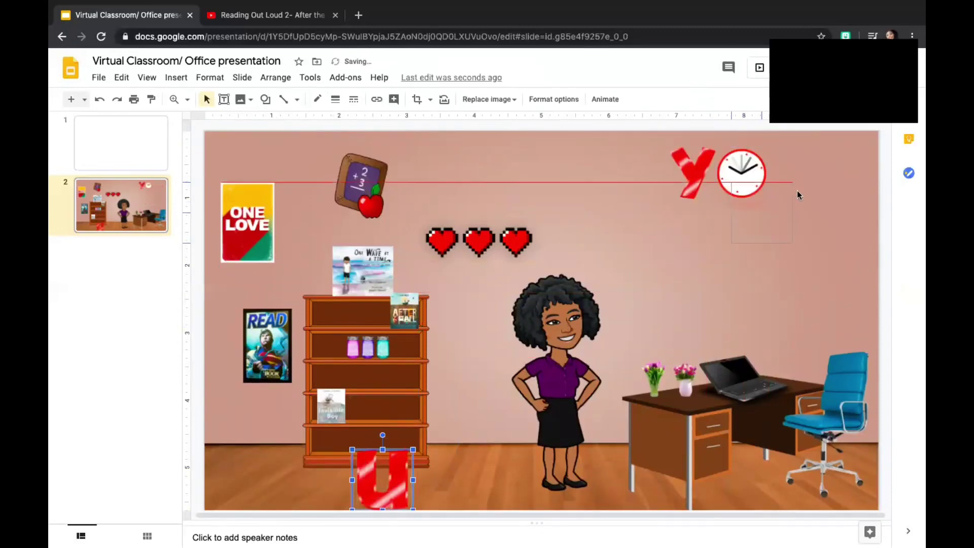
{"action": "mouse_move", "coordinate": [797, 194]}
{"action": "left_mouse_down"}
{"action": "mouse_move", "coordinate": [823, 153]}
{"action": "mouse_move", "coordinate": [811, 161]}
{"action": "mouse_move", "coordinate": [813, 195]}
{"action": "left_mouse_up"}
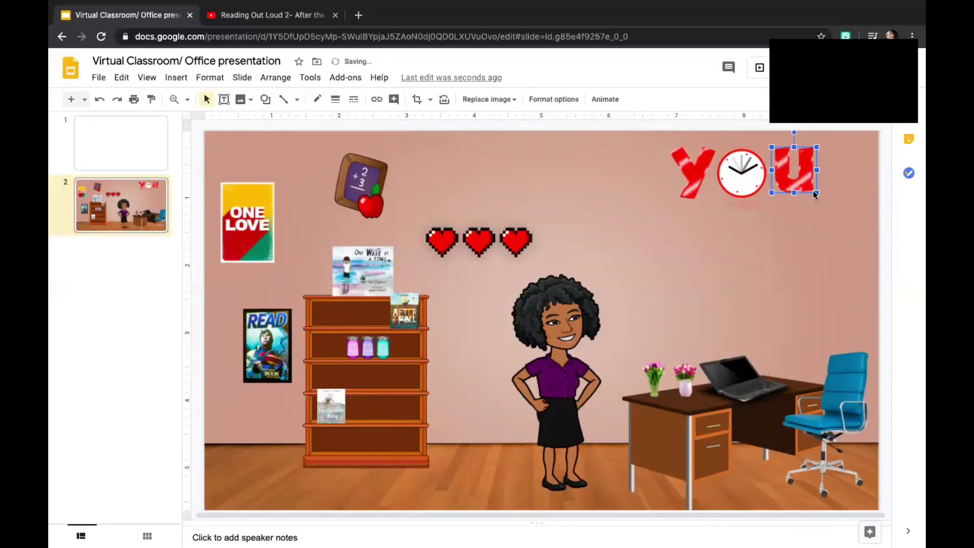
{"action": "left_click", "coordinate": [799, 247]}
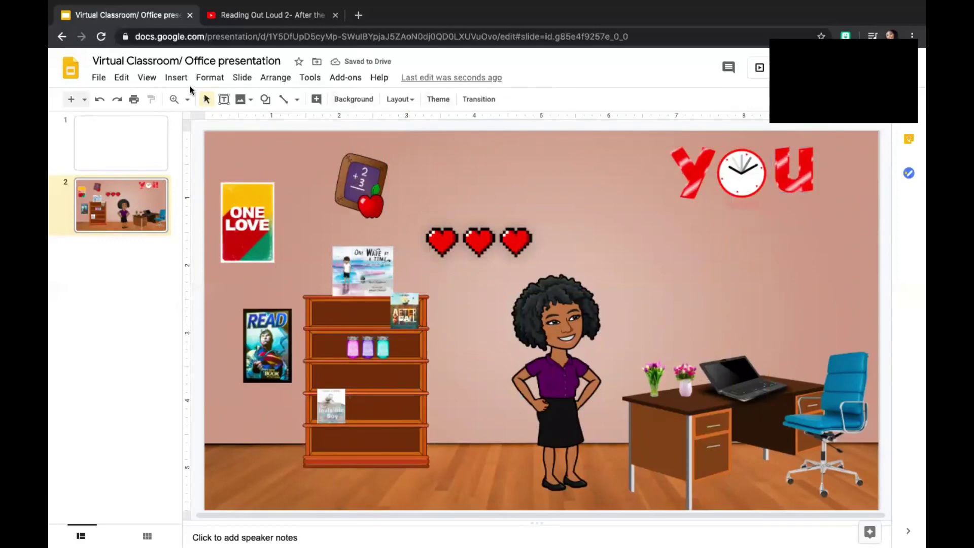
Add a text box on the wall directly below the word YOU and raise its font size to 23
{"action": "left_click", "coordinate": [176, 78]}
{"action": "mouse_move", "coordinate": [185, 101]}
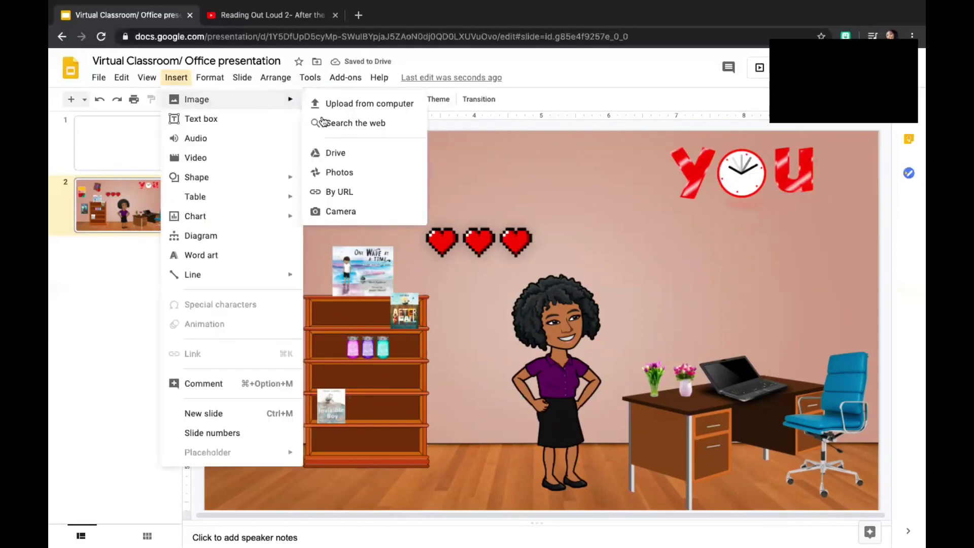
{"action": "left_click", "coordinate": [354, 122]}
{"action": "left_click", "coordinate": [179, 82]}
{"action": "mouse_move", "coordinate": [283, 100]}
{"action": "left_click", "coordinate": [201, 118]}
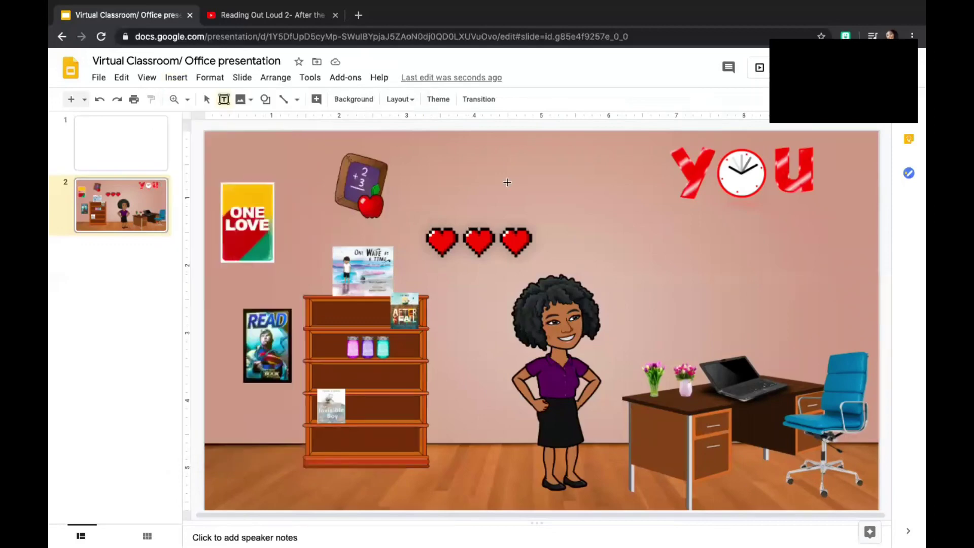
{"action": "left_click_drag", "start_coordinate": [678, 209], "coordinate": [822, 244]}
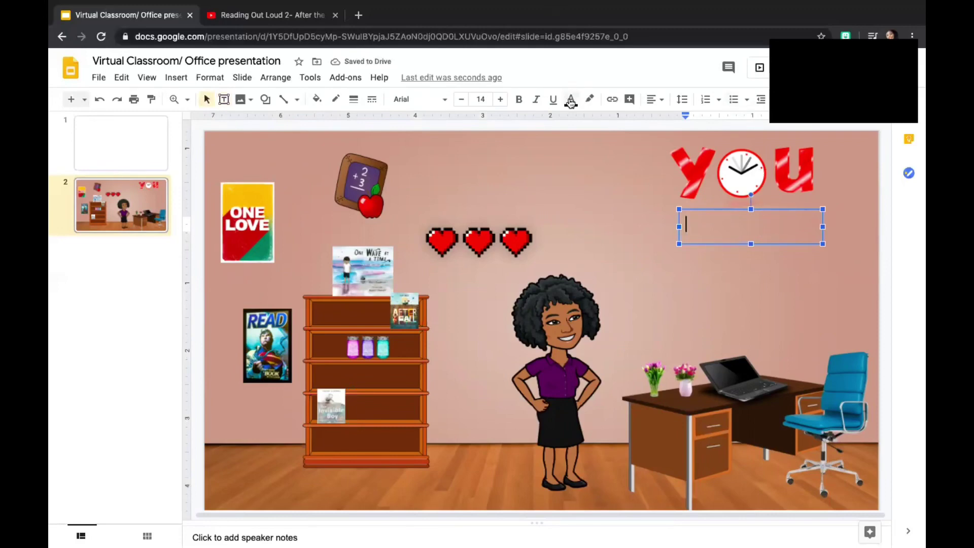
{"action": "left_click", "coordinate": [500, 101]}
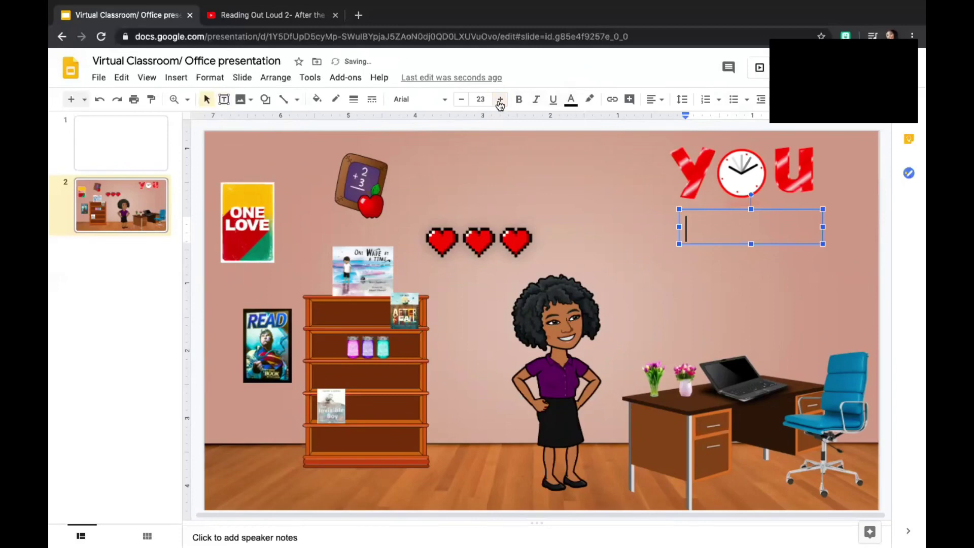